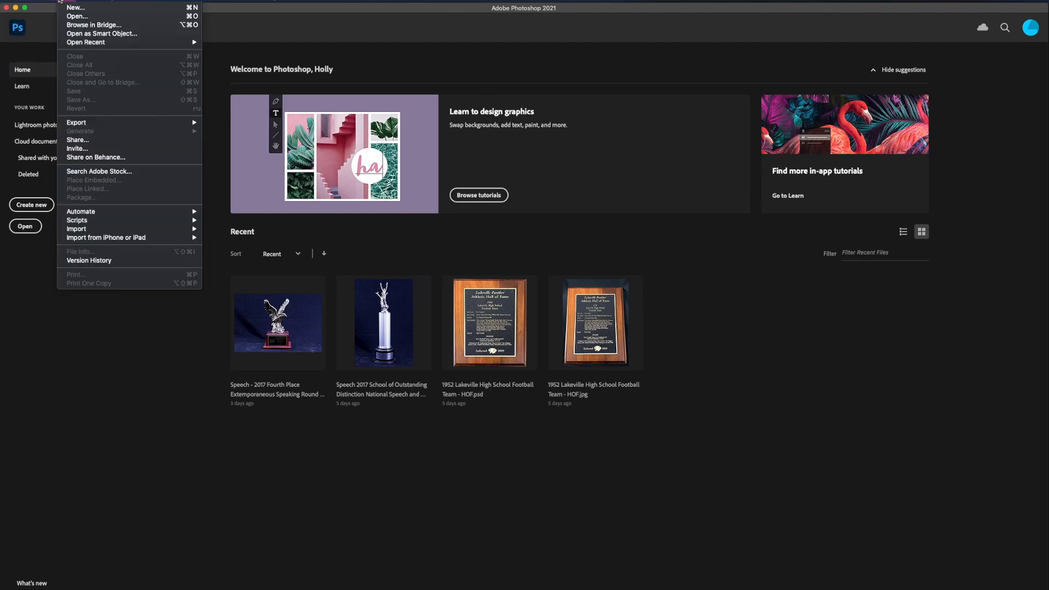
Open the image "Speech - 2017 First Place Team Chanhassen High School 8th Annual Speech Tournament Large School Division .JPG" from the Speech folder
left_click(77, 18)
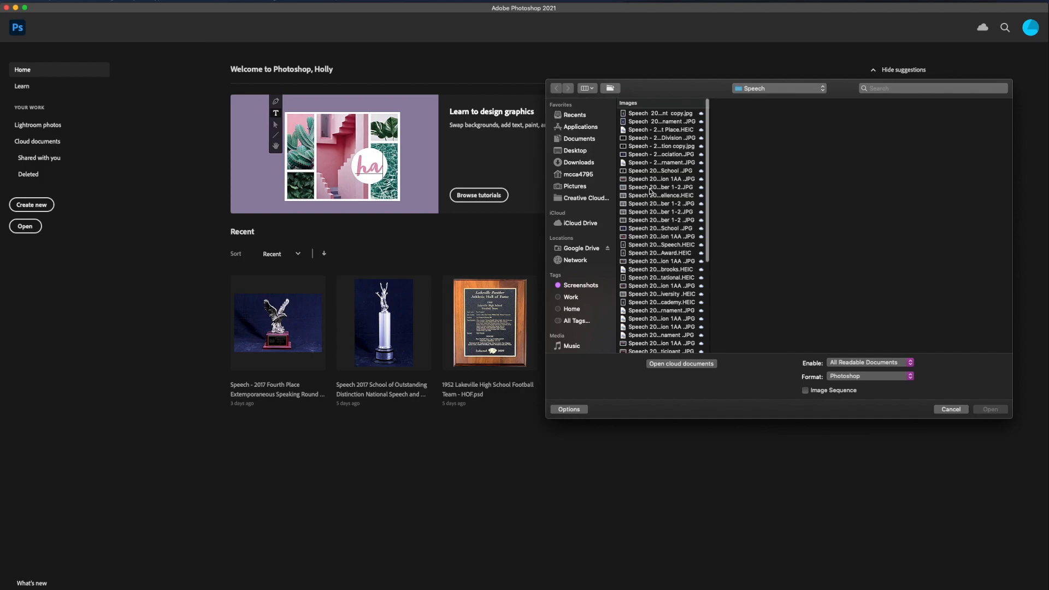
left_click(654, 114)
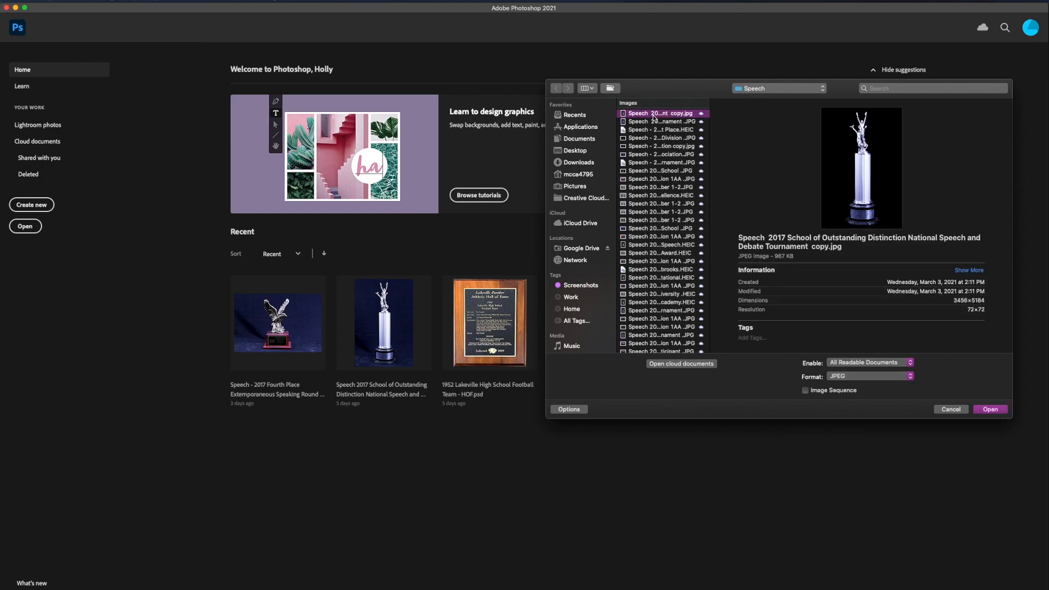
key("Down")
key("Down")
key("Down")
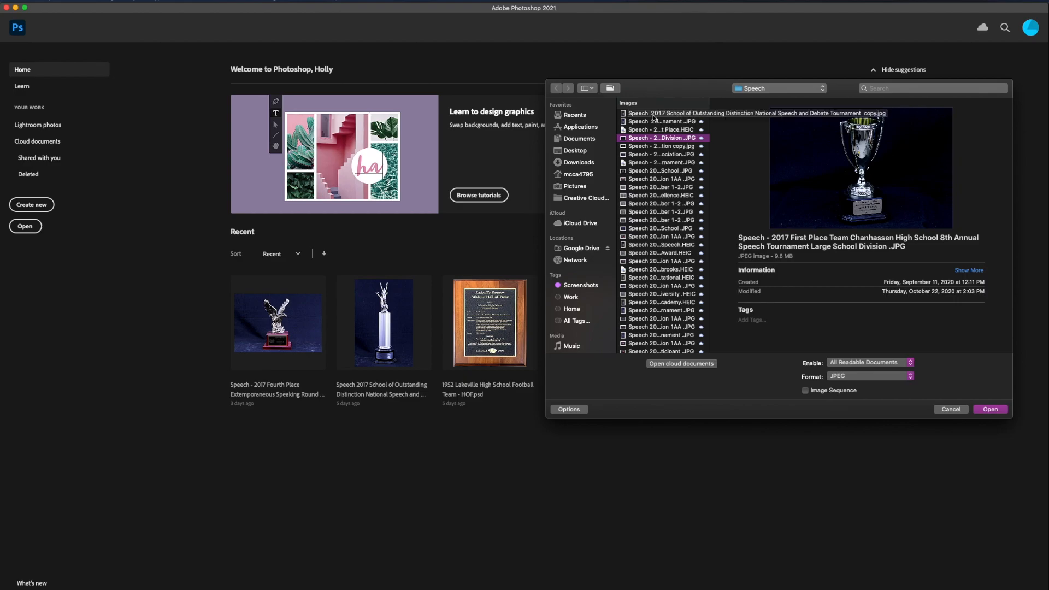
key("Escape")
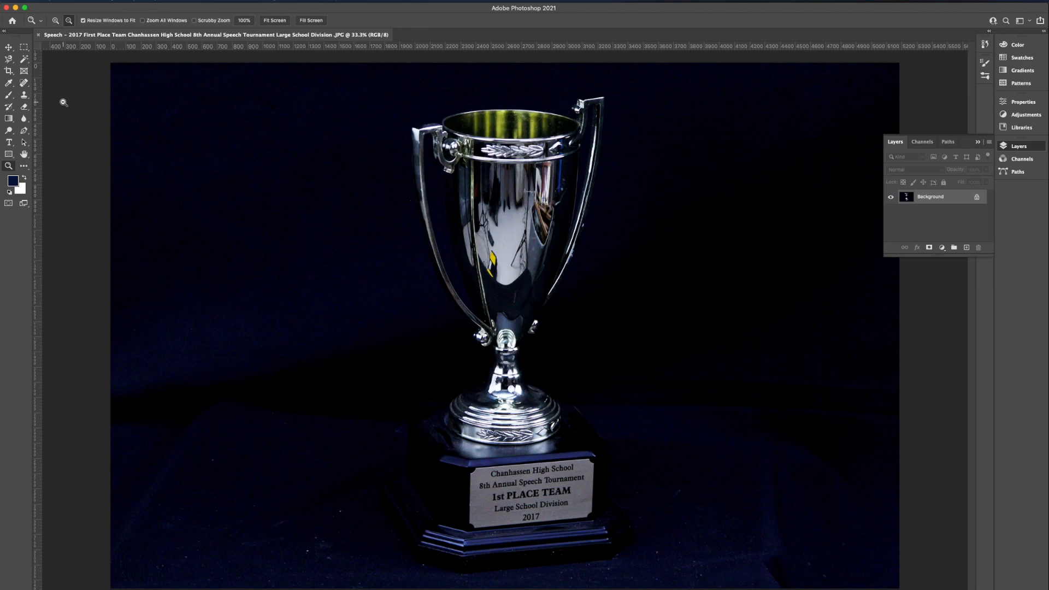
Duplicate the Background layer as "Background copy" and hide the original Background layer
left_click(1032, 147)
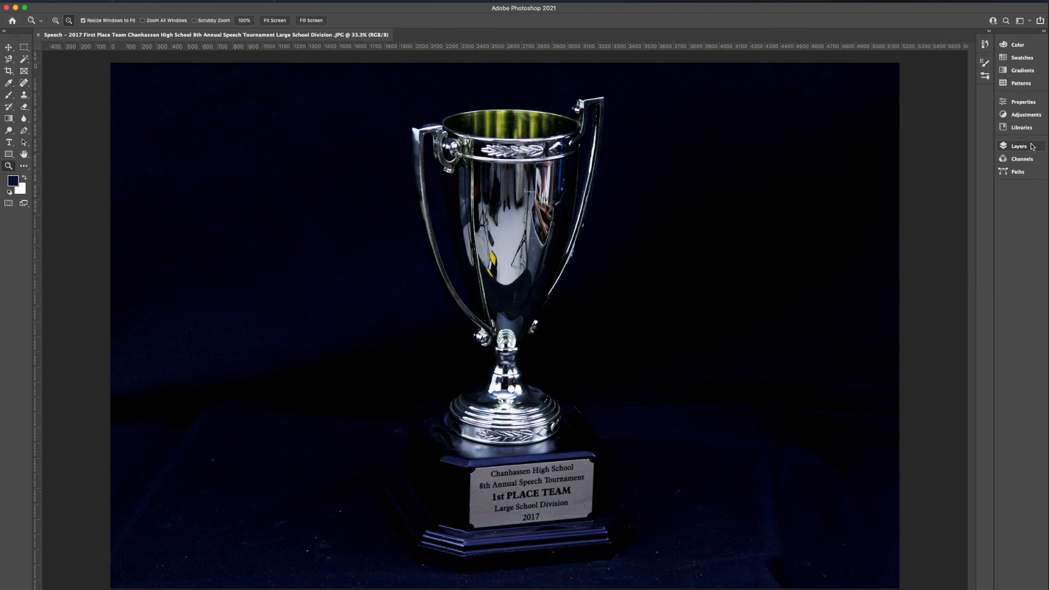
left_click(1018, 147)
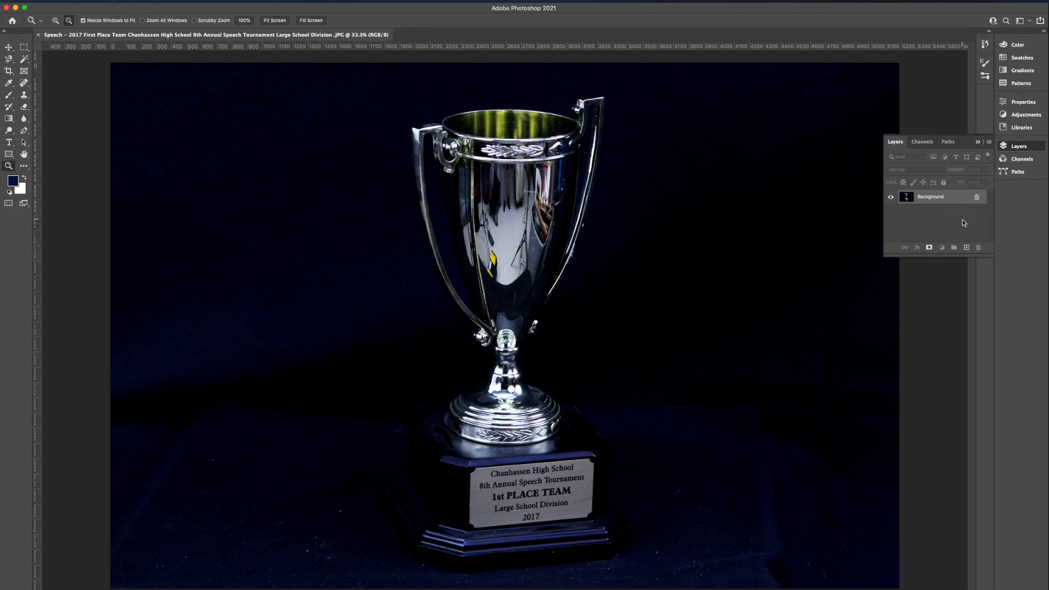
right_click(955, 198)
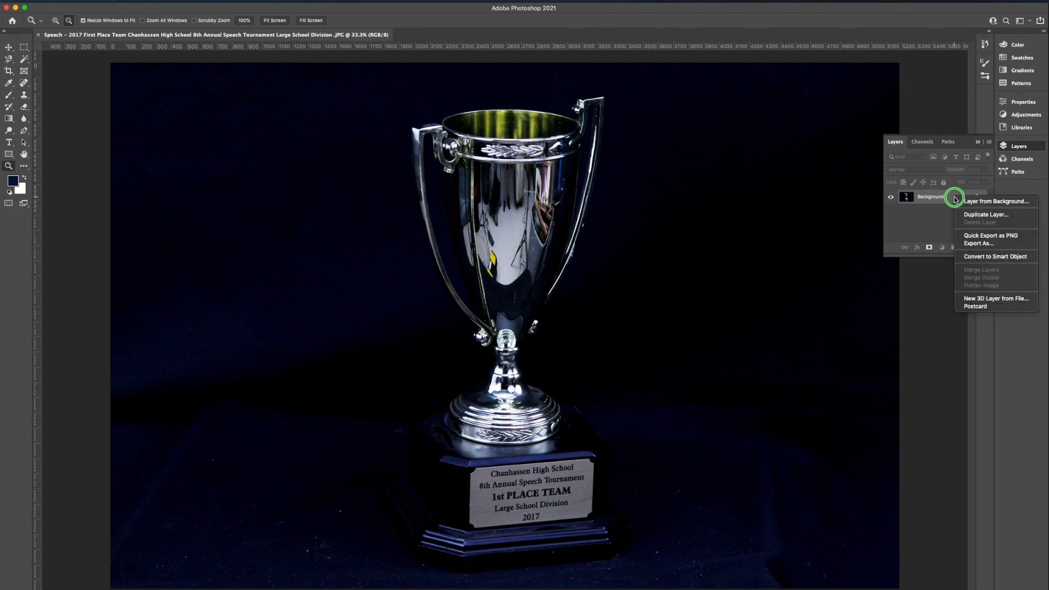
left_click(969, 215)
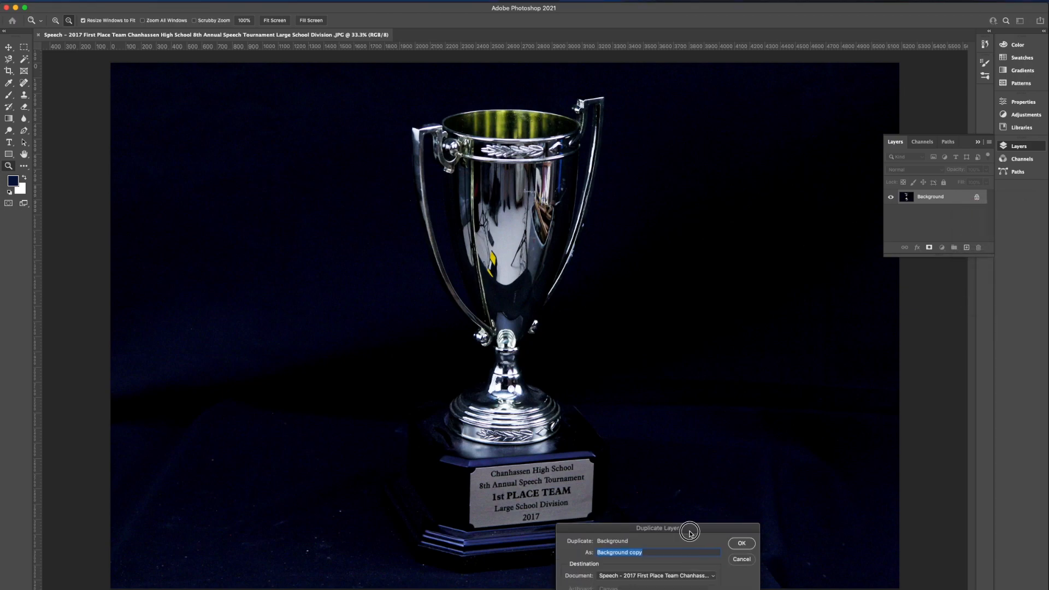
left_click_drag(682, 350, 788, 178)
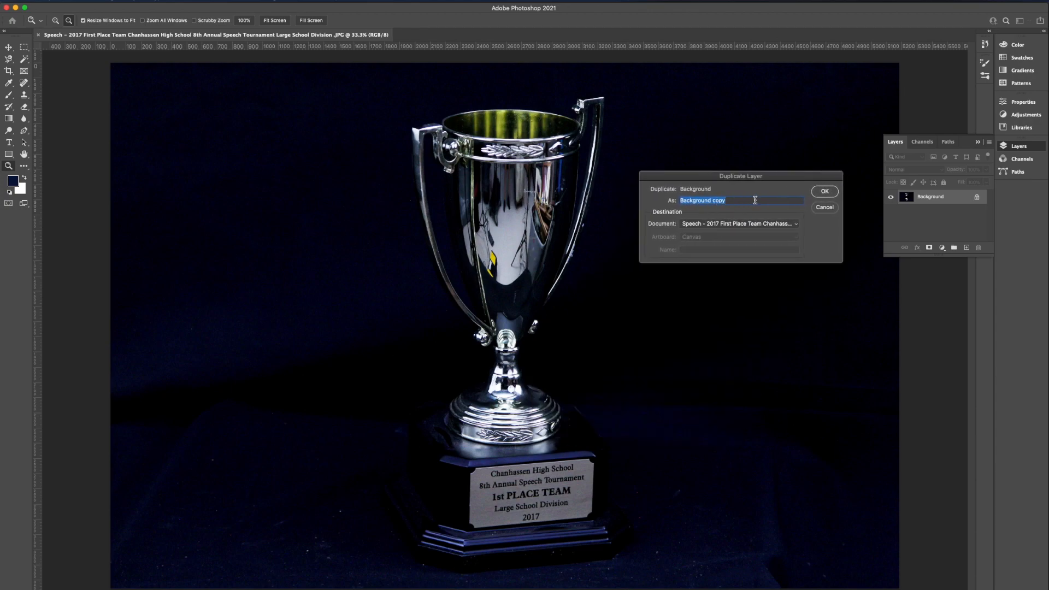
left_click(825, 190)
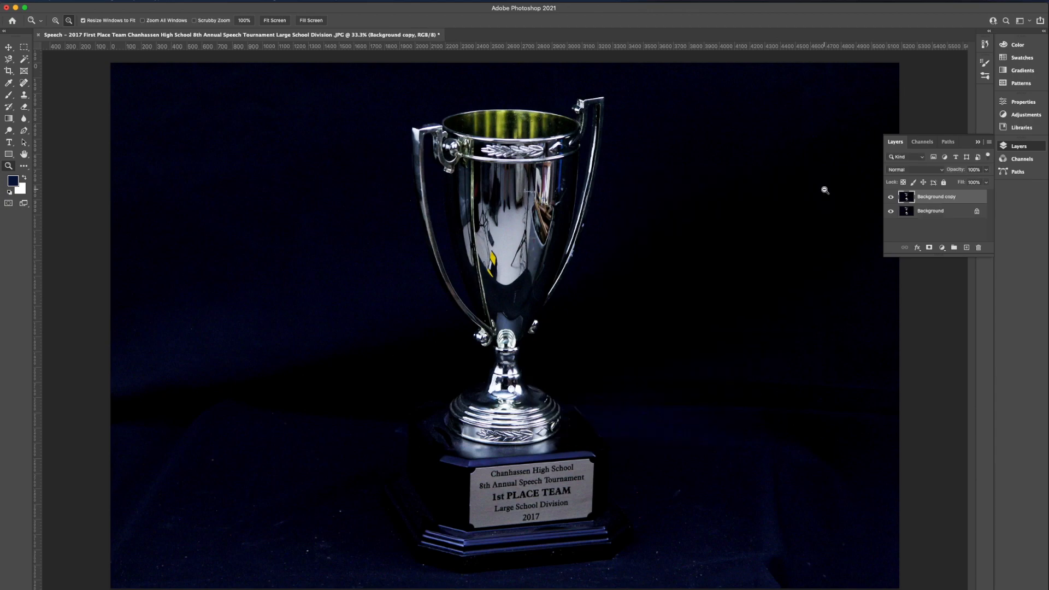
left_click(891, 211)
Choose the Magic Wand tool from the group of selection tools
left_click(24, 60)
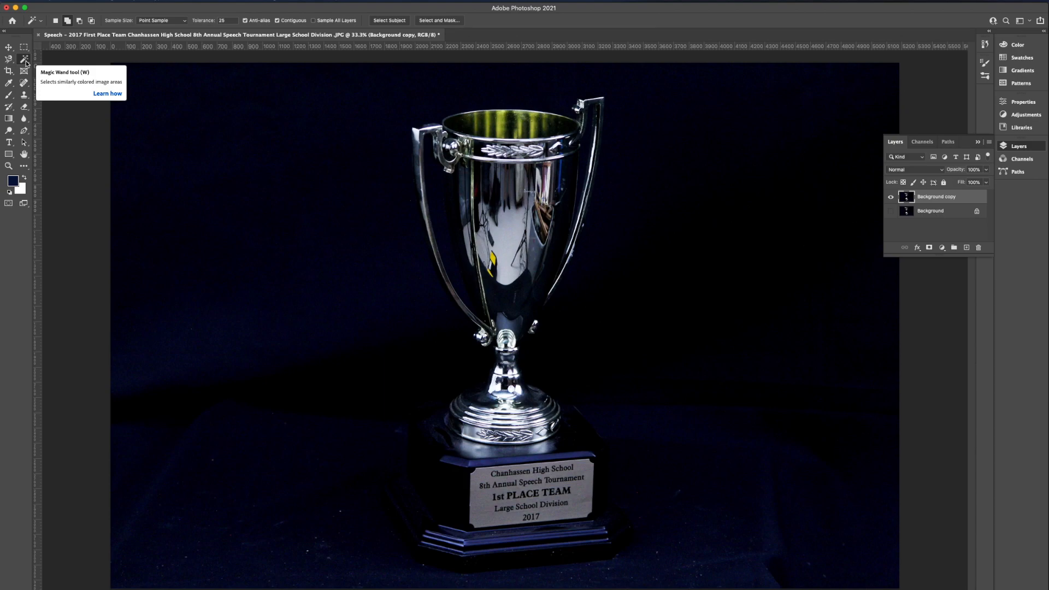
right_click(25, 60)
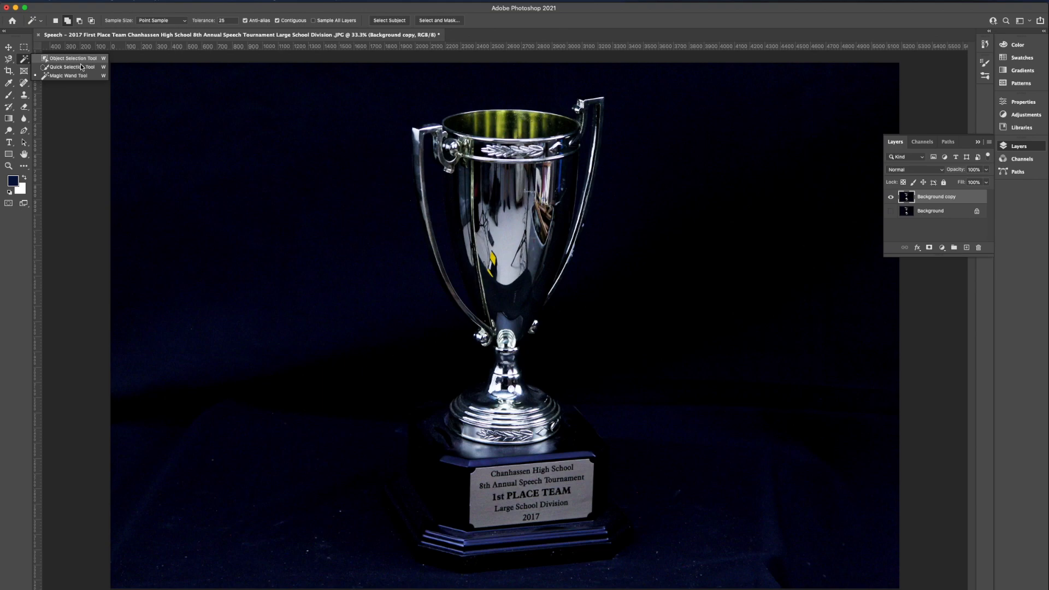
left_click(23, 58)
left_click(23, 58)
left_click(60, 76)
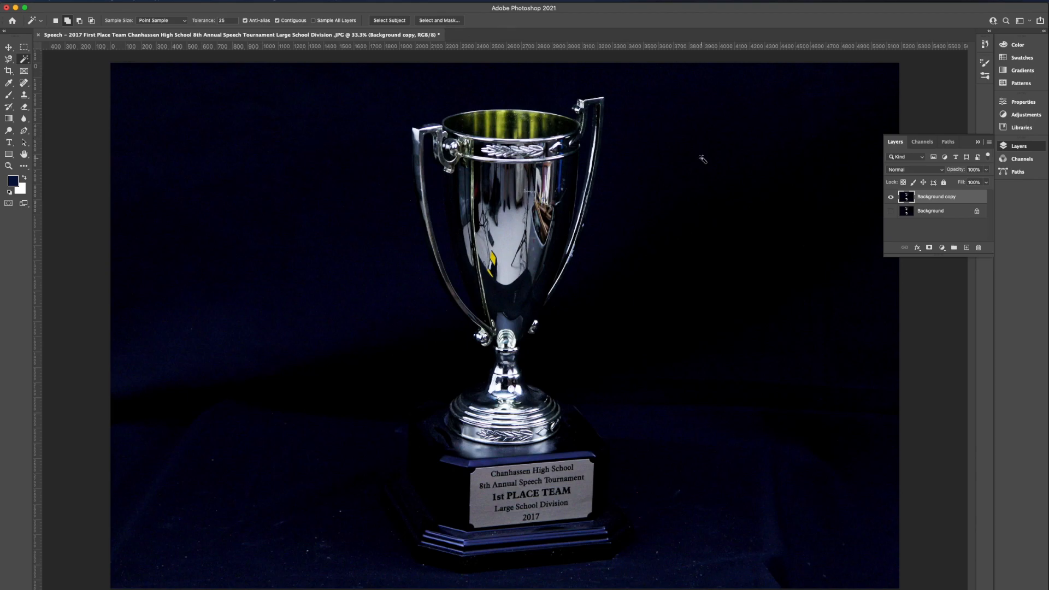
Try selecting the backdrop around the trophy with the Magic Wand at tolerance 25, and clear the selection
left_click(771, 428)
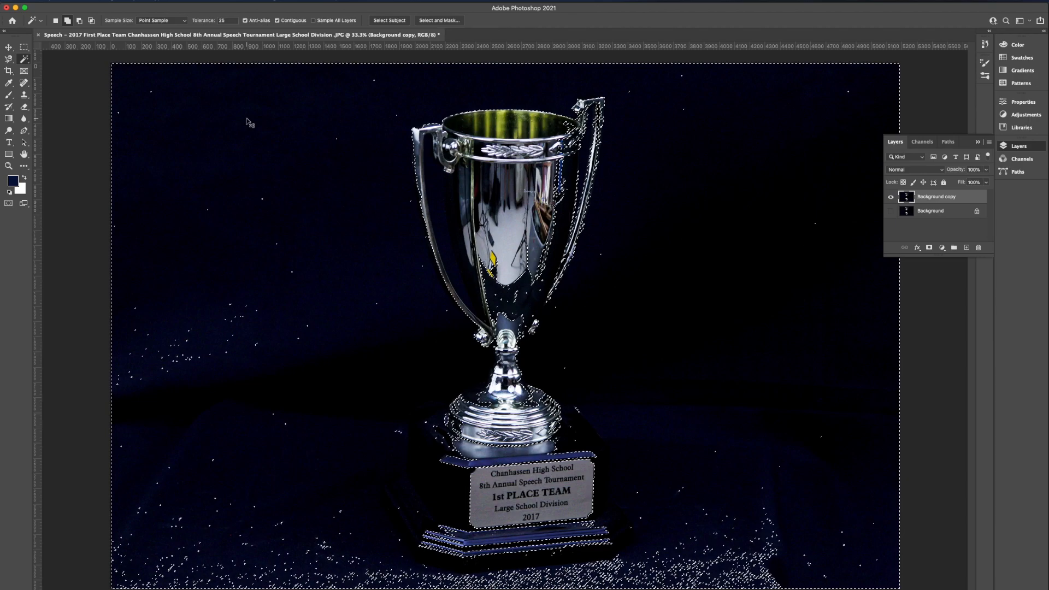
key("super+d")
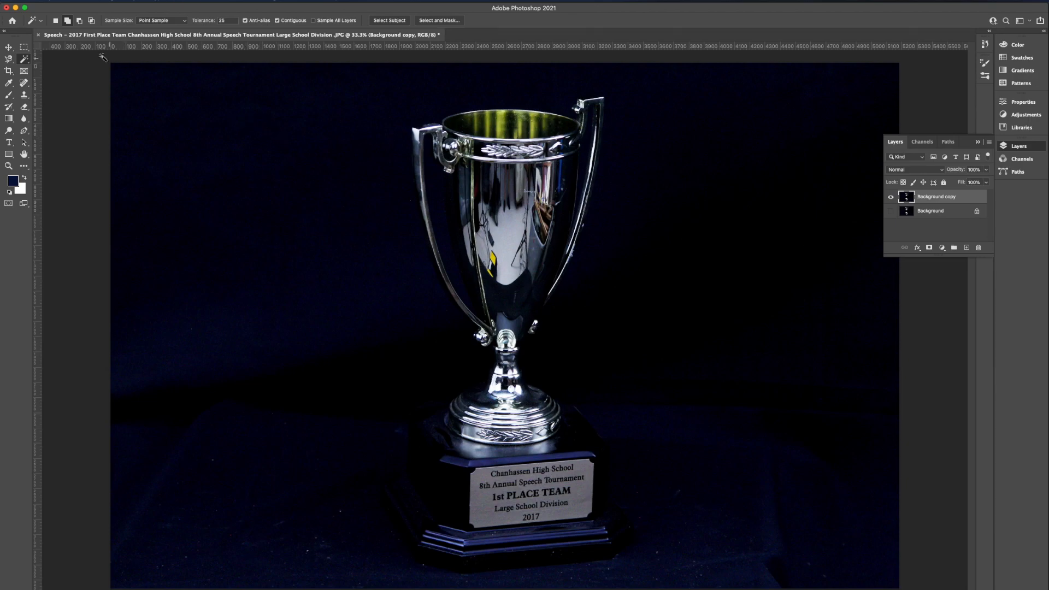
left_click(183, 3)
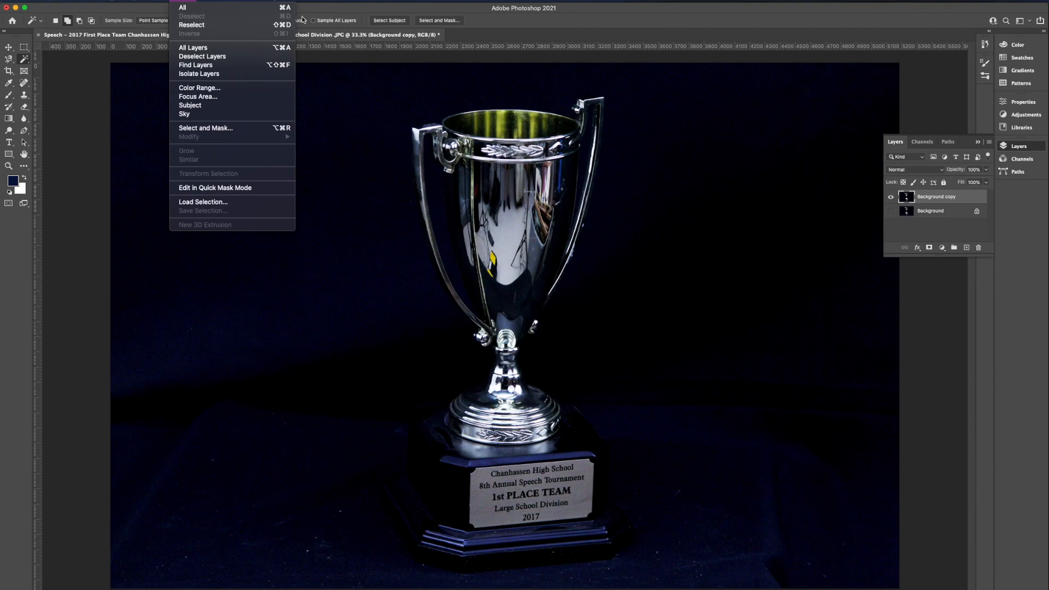
left_click(359, 6)
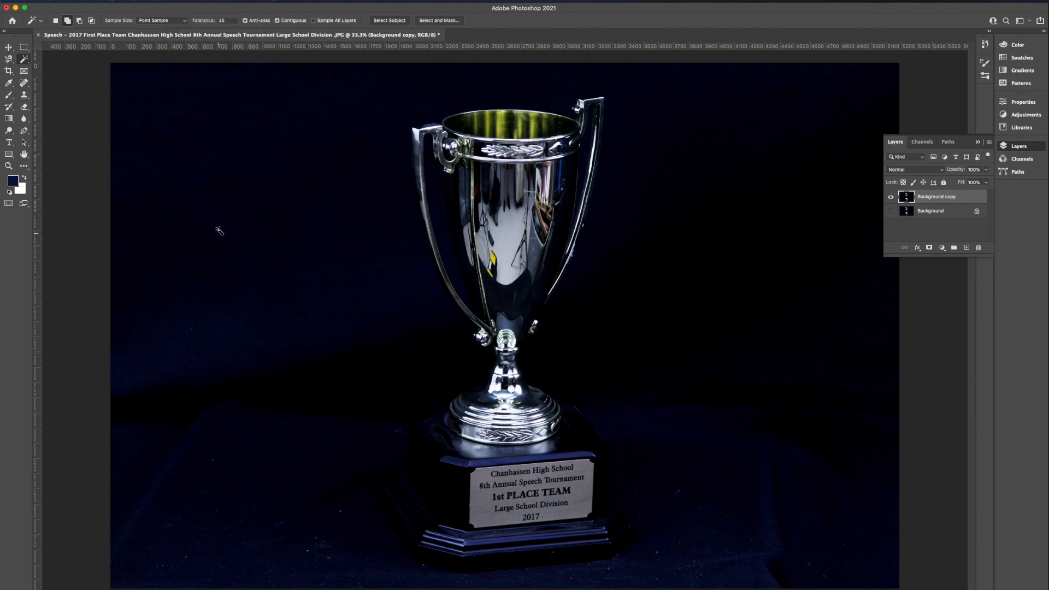
Select the upper backdrop with tolerance 15, try adding the dark area right of the trophy, and undo that addition
double_click(228, 21)
left_click(260, 103)
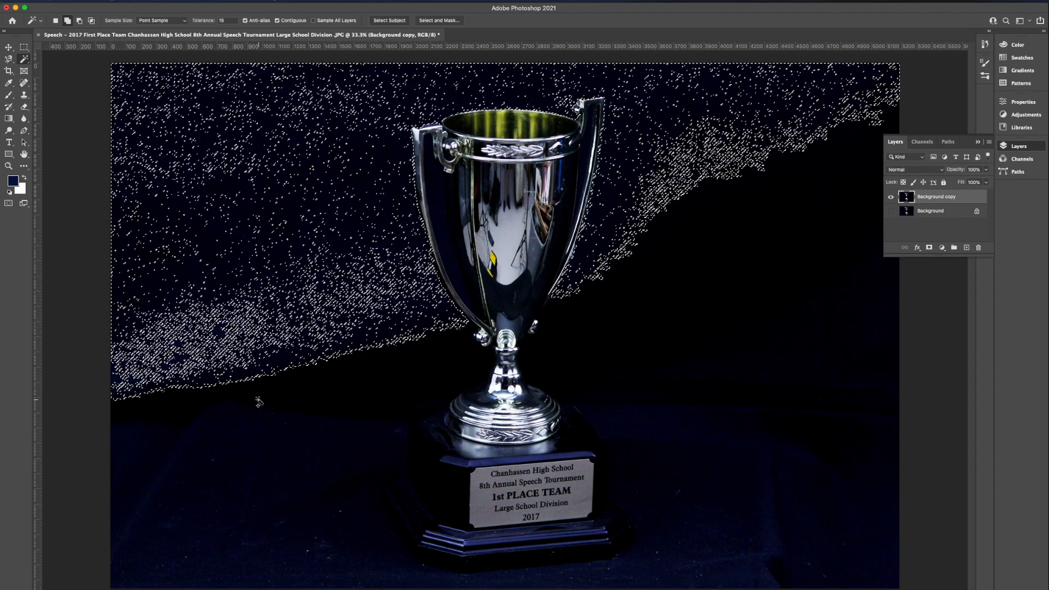
left_click(803, 191)
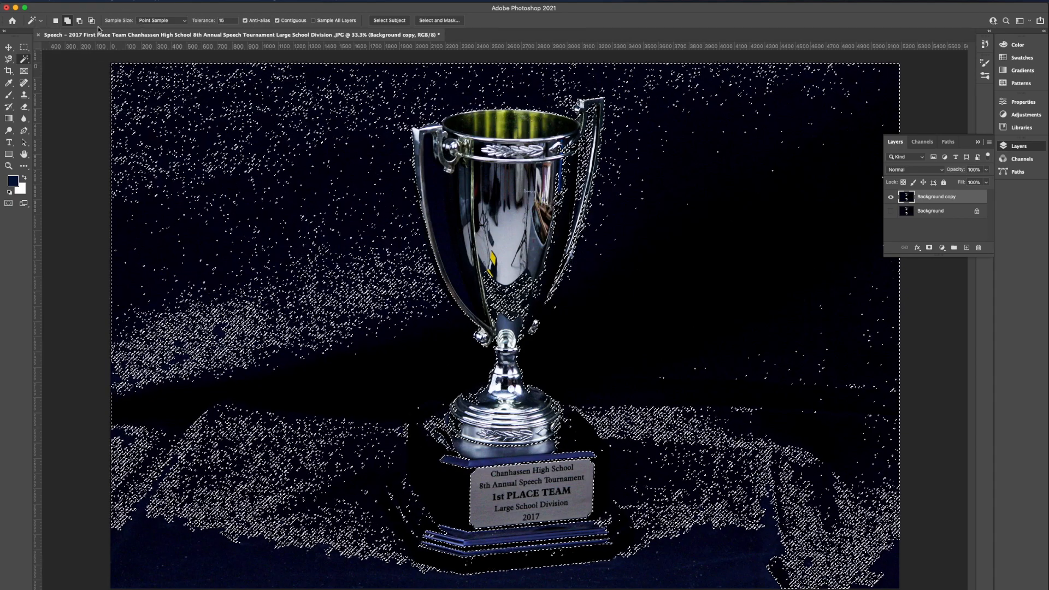
left_click(70, 2)
mouse_move(84, 2)
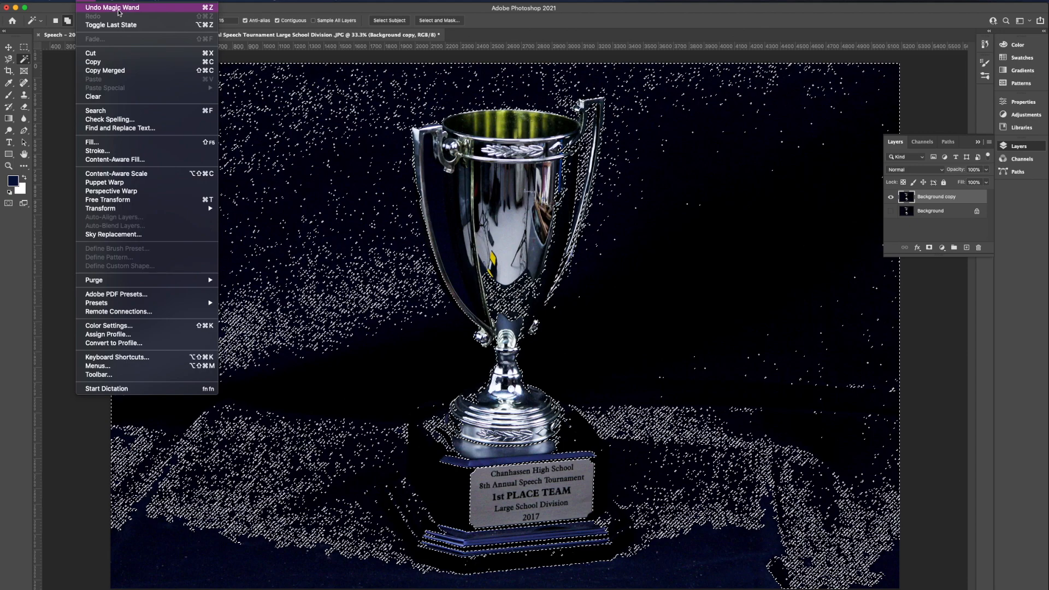
left_click(206, 11)
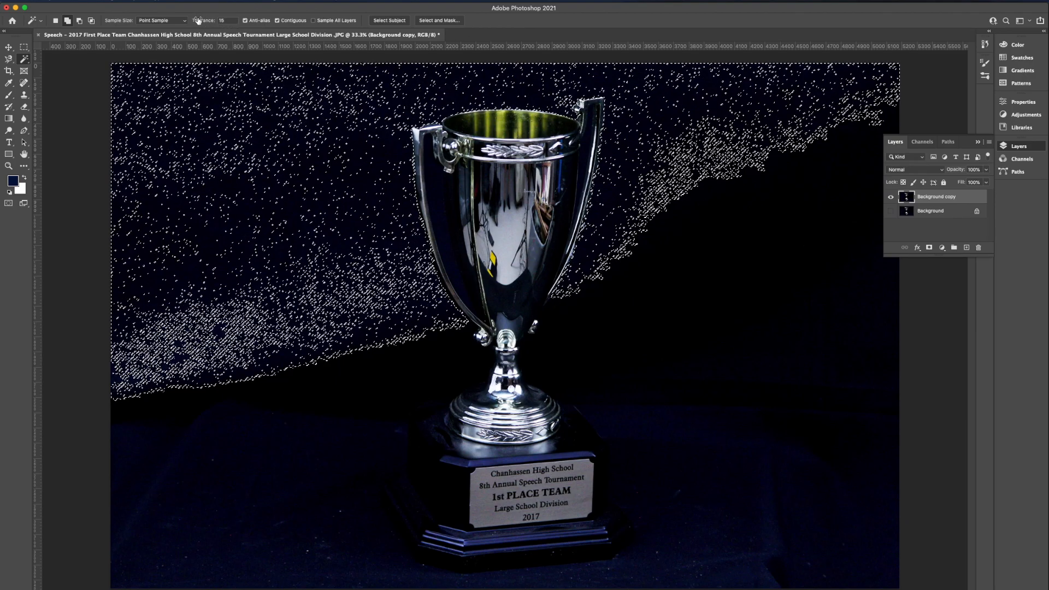
Try adding the dark area right of the trophy to the selection at tolerance 10, and undo it
left_click(223, 20)
left_click(794, 332)
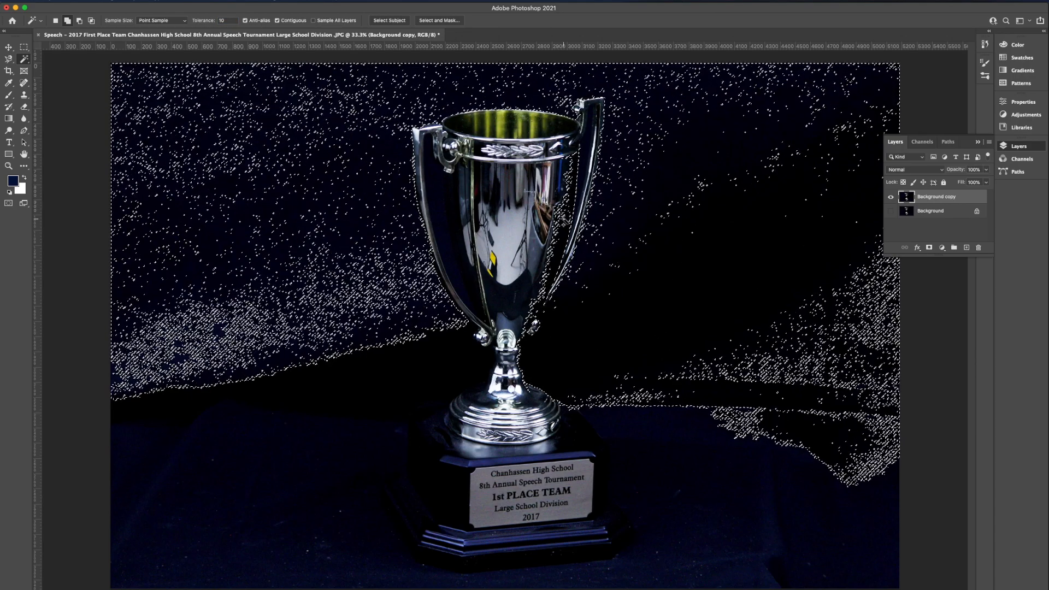
key("super+z")
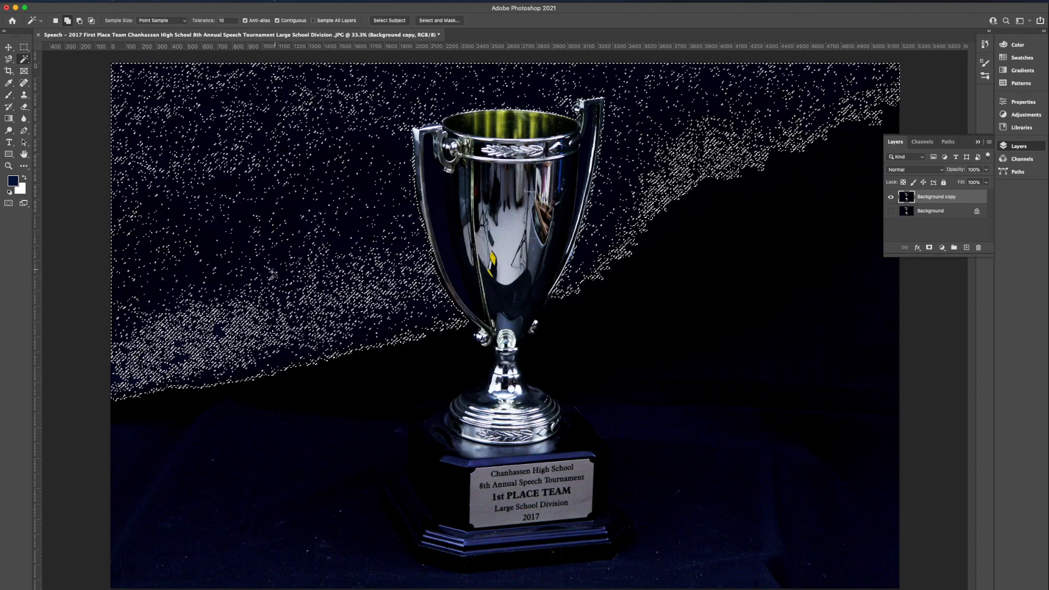
Set the Magic Wand tolerance to 8 and test separate selections of the dark right area and the upper backdrop
double_click(223, 21)
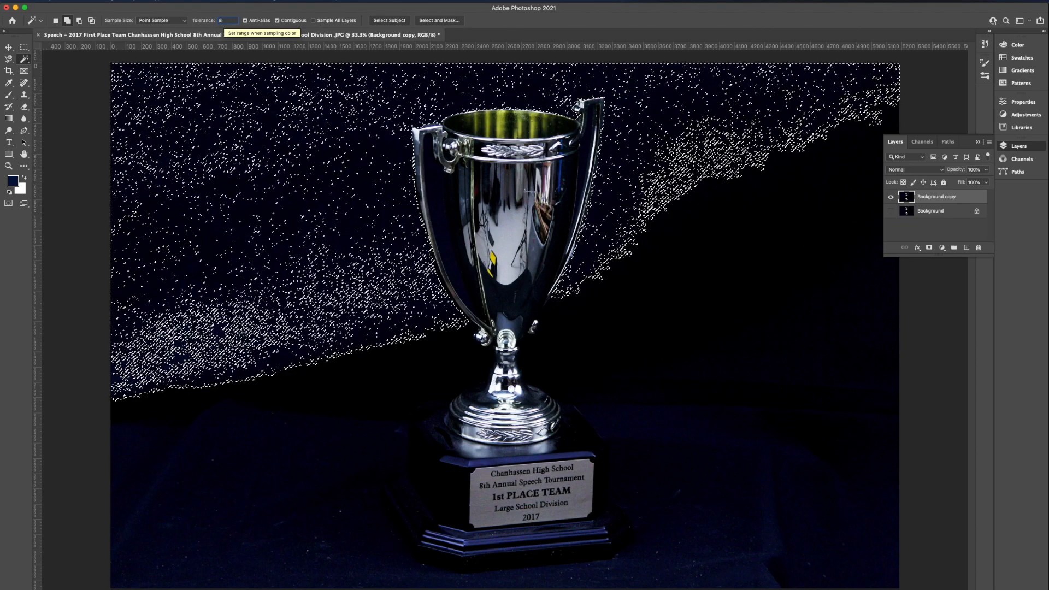
left_click(331, 366)
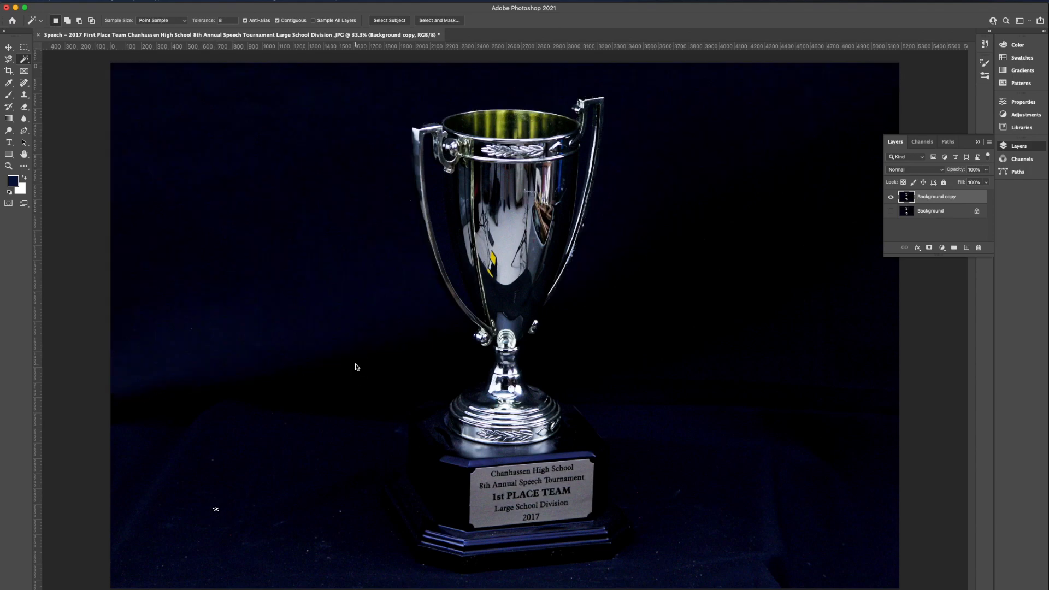
left_click(768, 255)
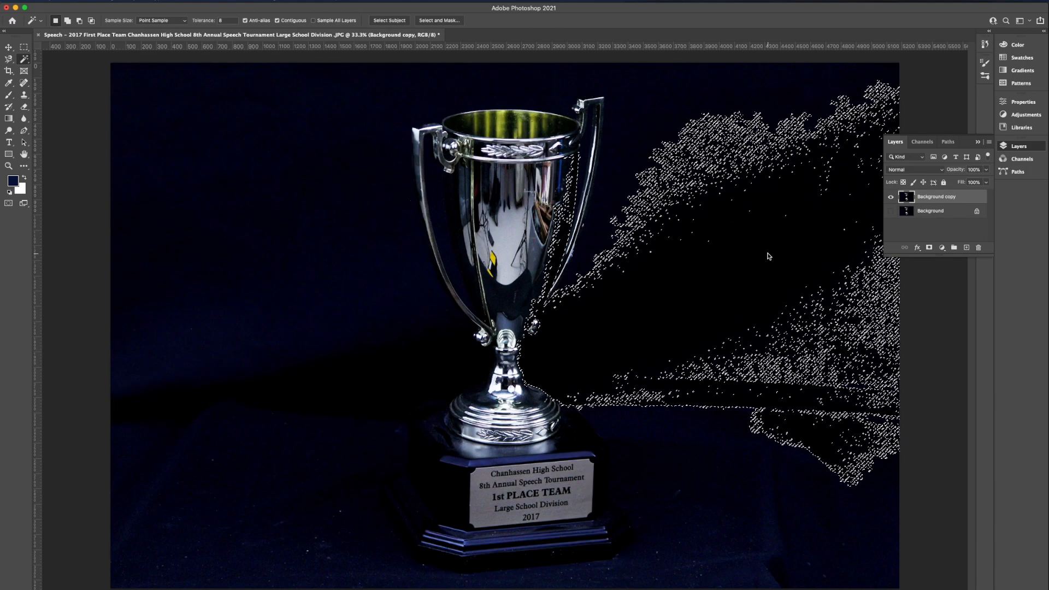
left_click(652, 117)
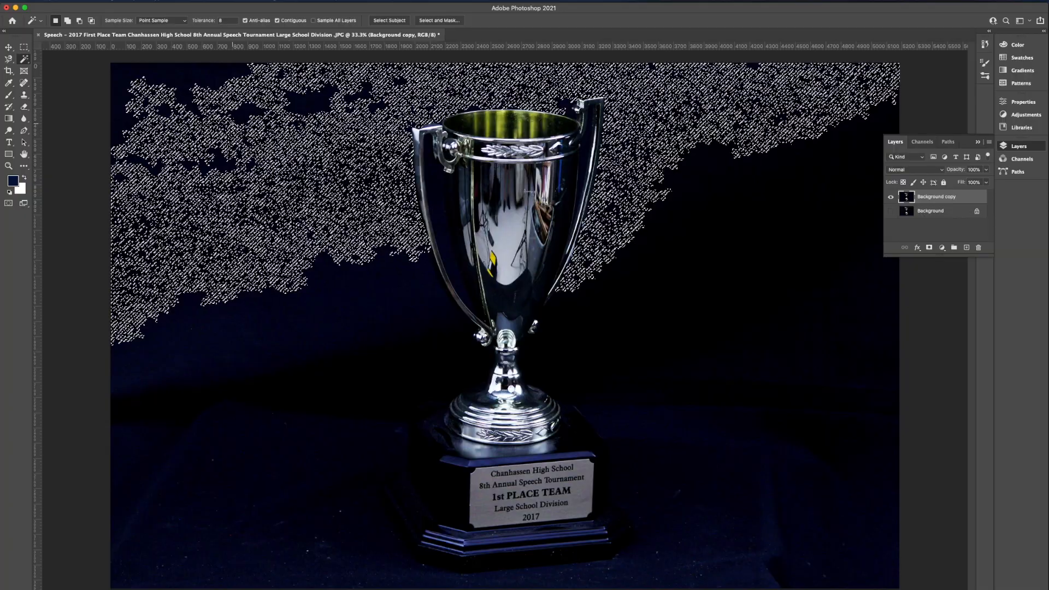
Try adding the right-hand backdrop areas to the upper selection in Add to selection mode, and deselect everything
left_click(67, 21)
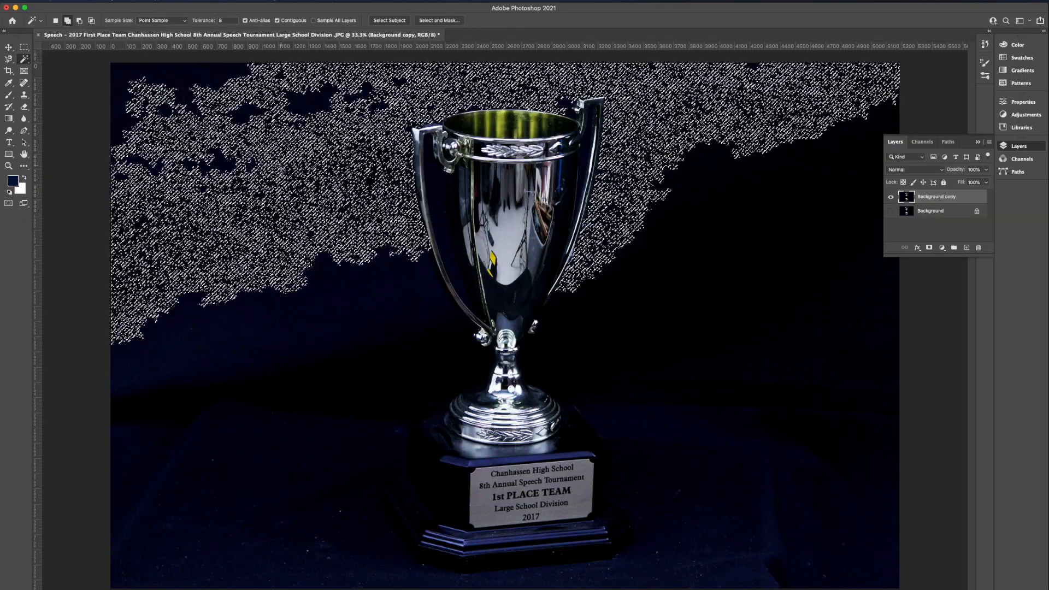
left_click(762, 470)
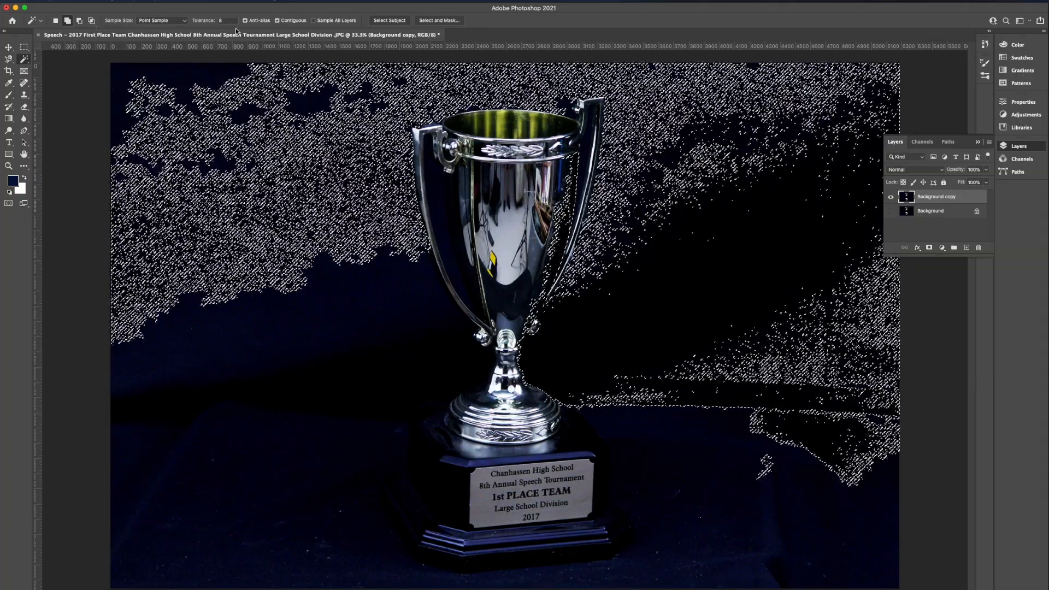
left_click(190, 2)
left_click(201, 19)
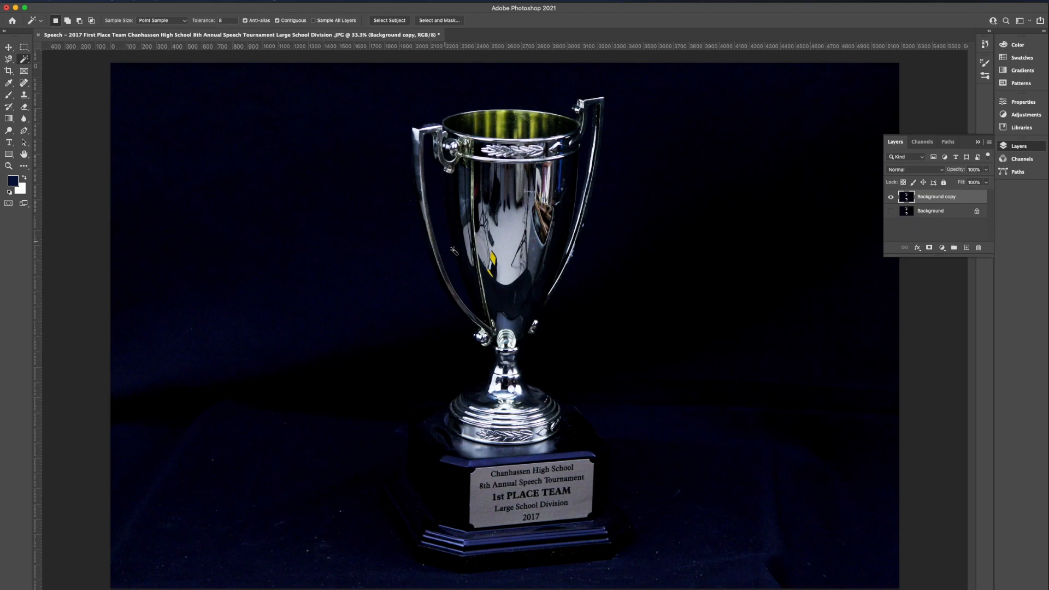
Select and delete the upper backdrop on Background copy at tolerance 8, and discard a trial selection of the dark right area
left_click(257, 197)
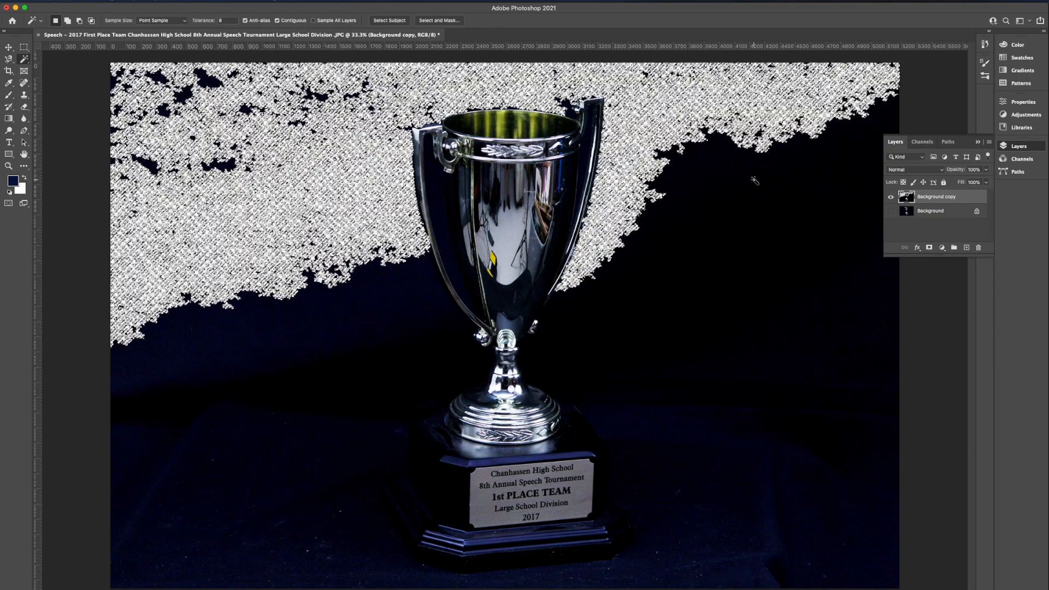
left_click(755, 181)
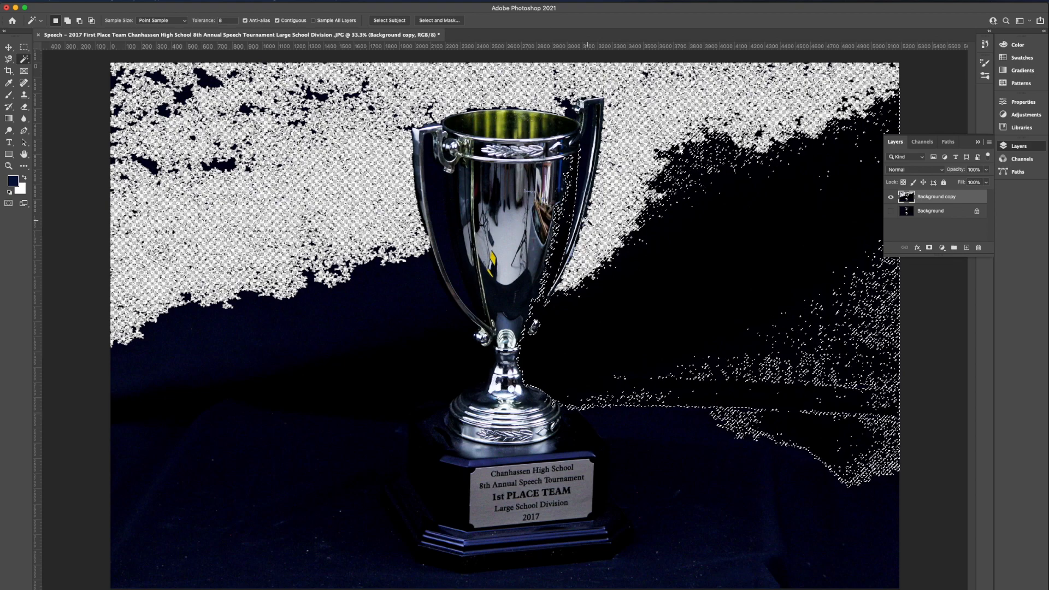
key("ctrl+d")
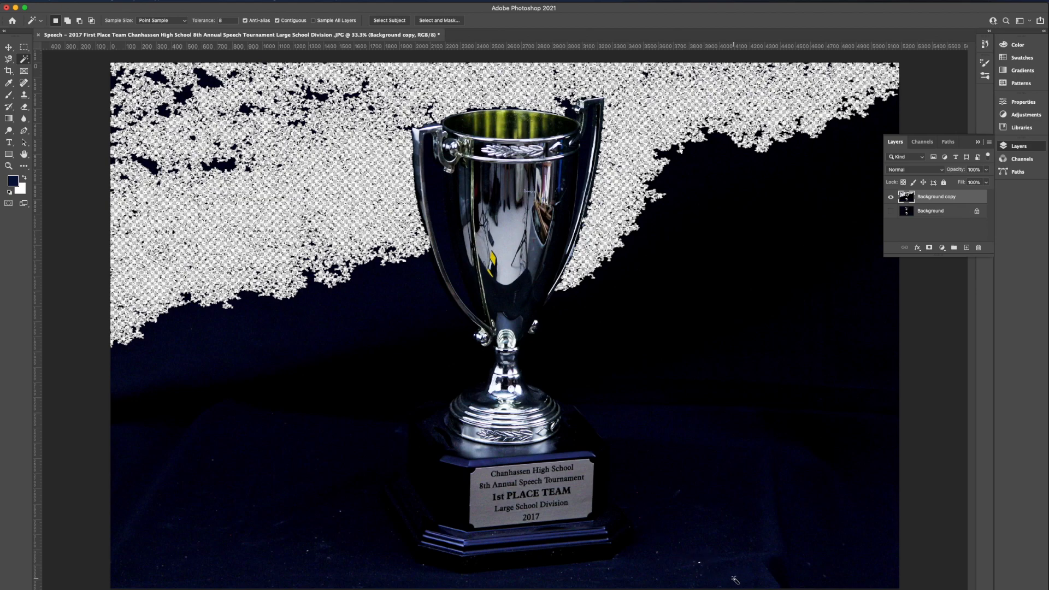
Select and delete the backdrop patch at the lower right of the trophy base, and discard another trial selection above it
left_click(765, 552)
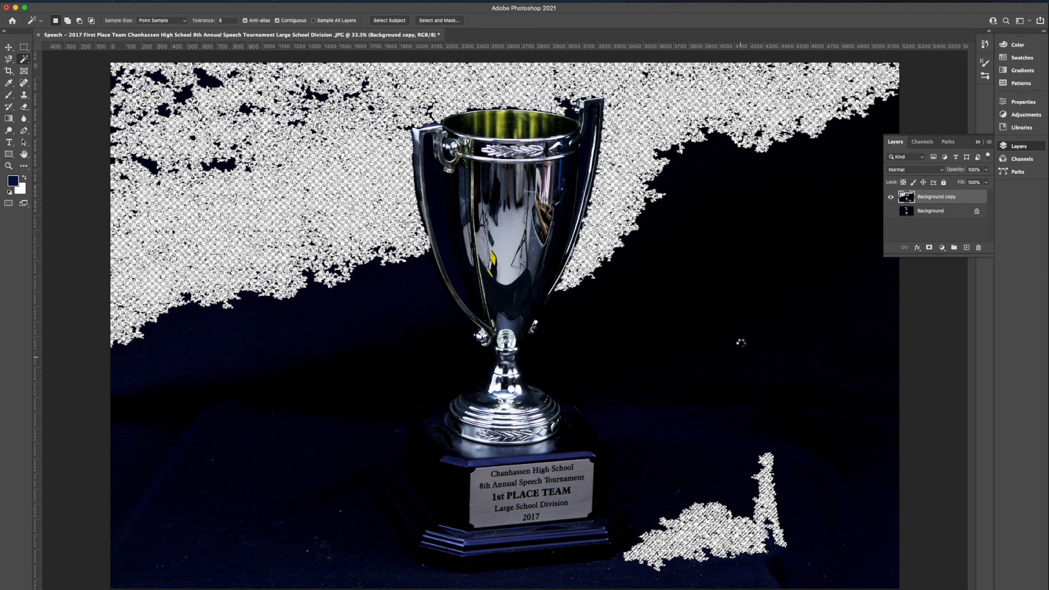
left_click(742, 345, "shift")
key("super+d")
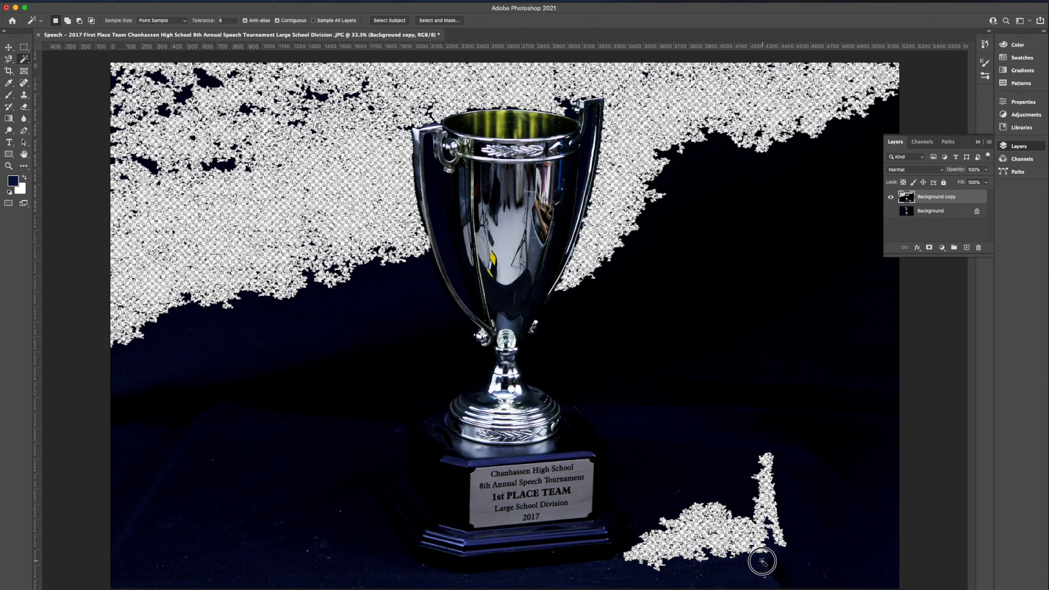
Select and delete the dark blue backdrop band below the cleared area to the left of the cup on Background copy
left_click(830, 519)
left_click(324, 317)
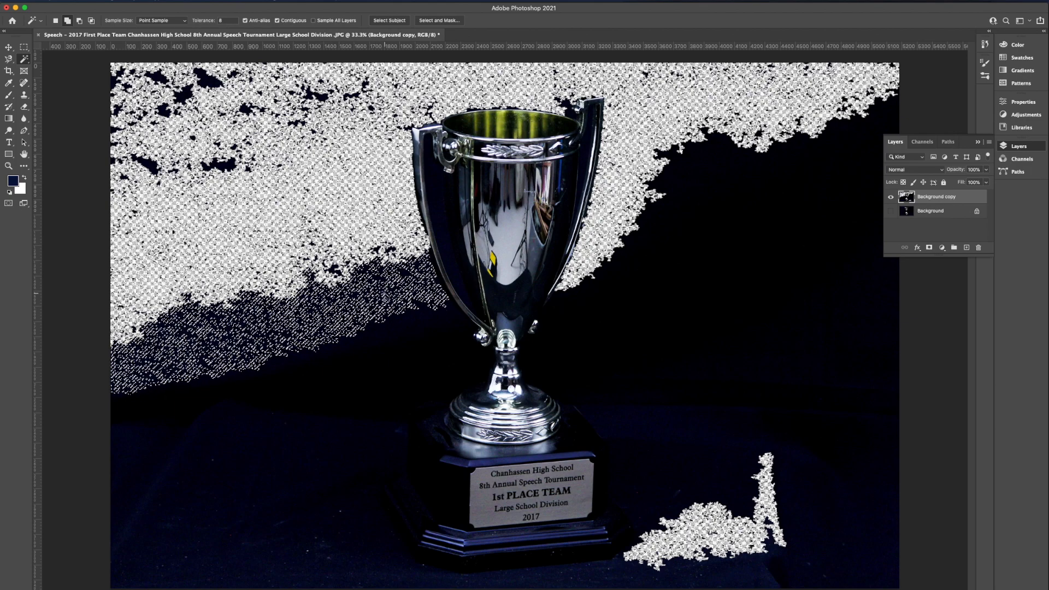
key("Delete")
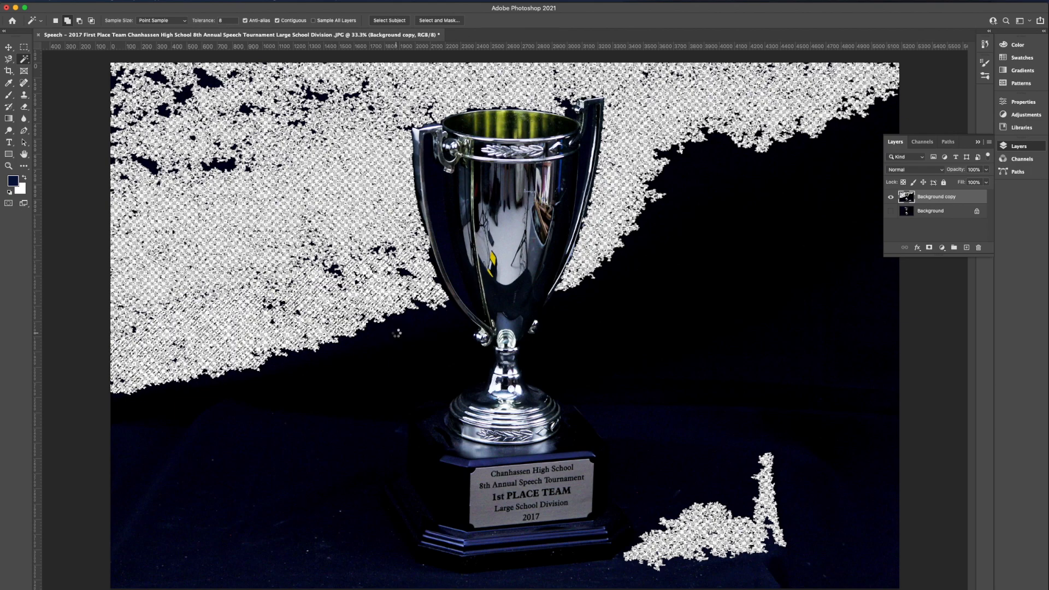
Discard trial selections of the black backdrop, and select and delete the blue backdrop strip to the right of the trophy's foot
left_click(596, 371)
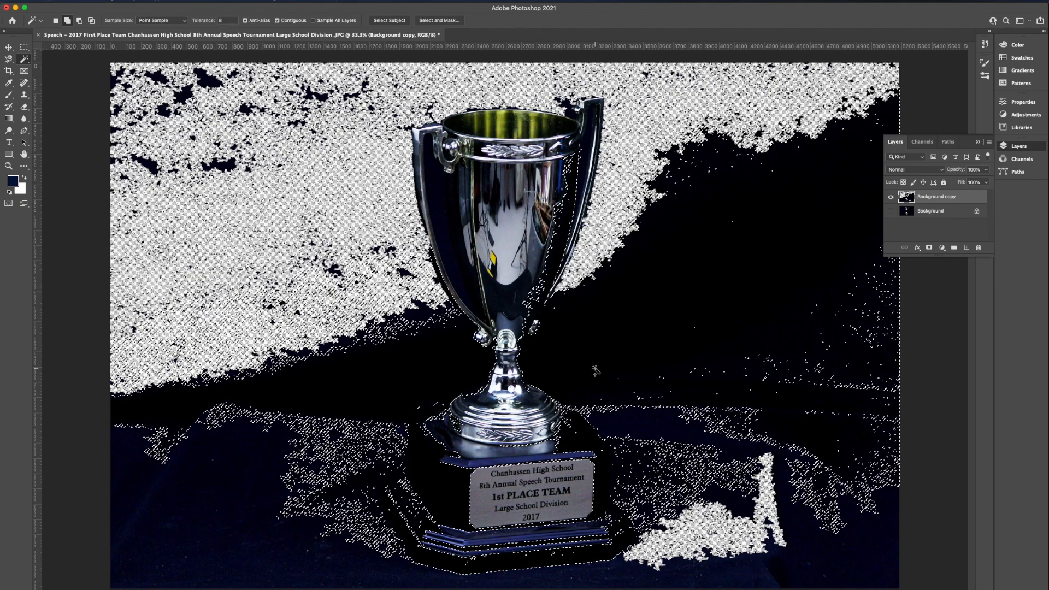
key("super+d")
left_click(815, 203)
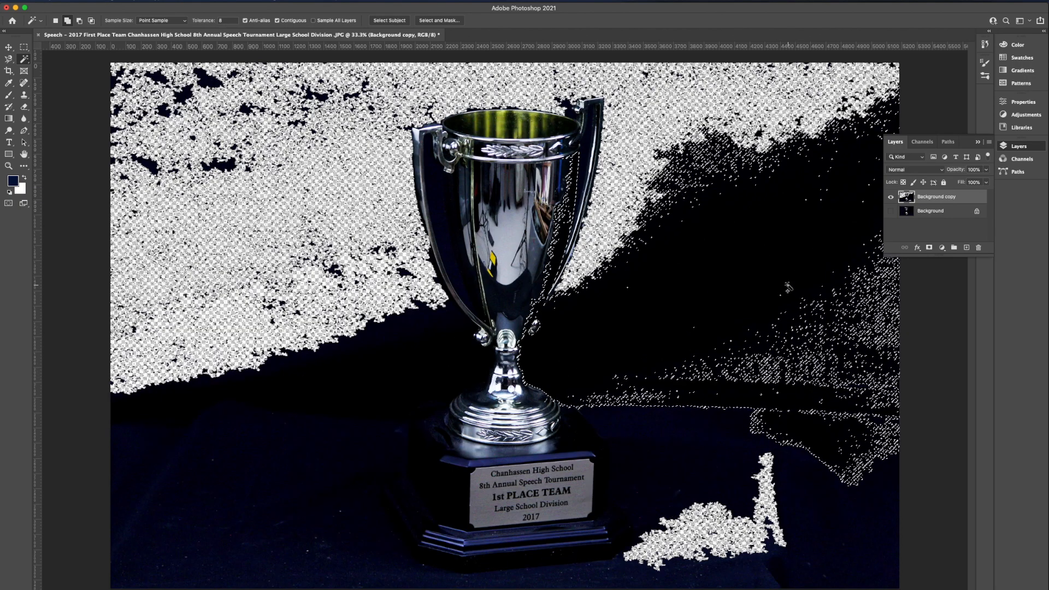
key("super+d")
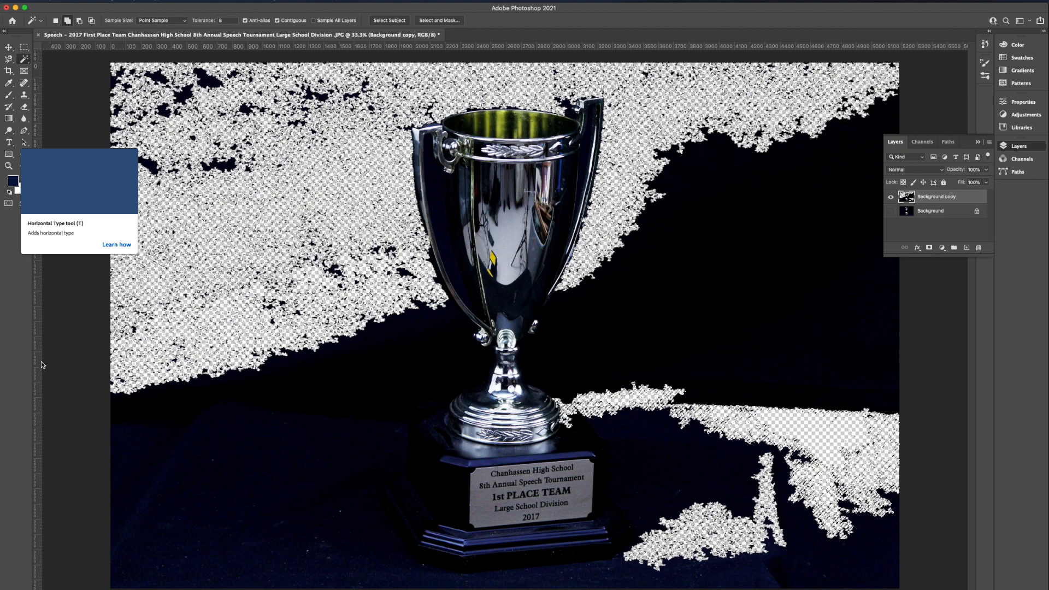
Switch to the Eraser tool and enlarge its hard round brush to about 316 px
left_click(17, 262)
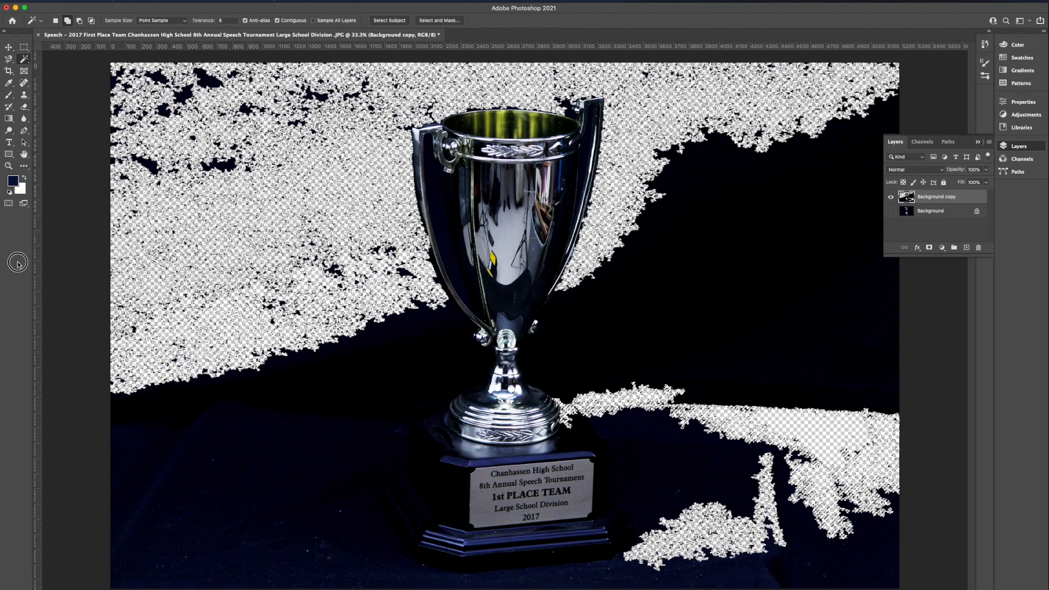
left_click(25, 107)
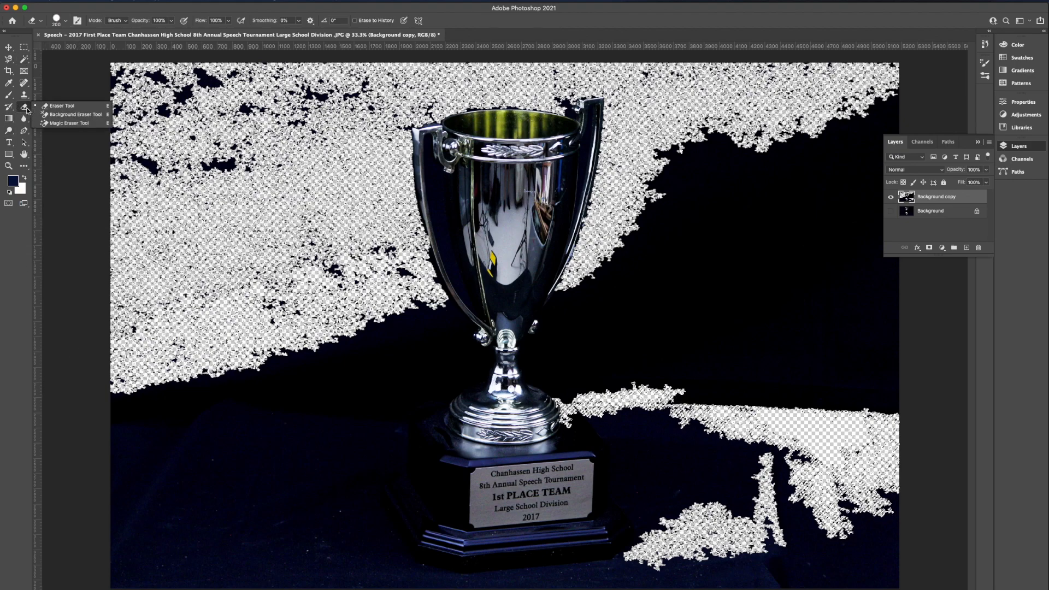
left_click(76, 107)
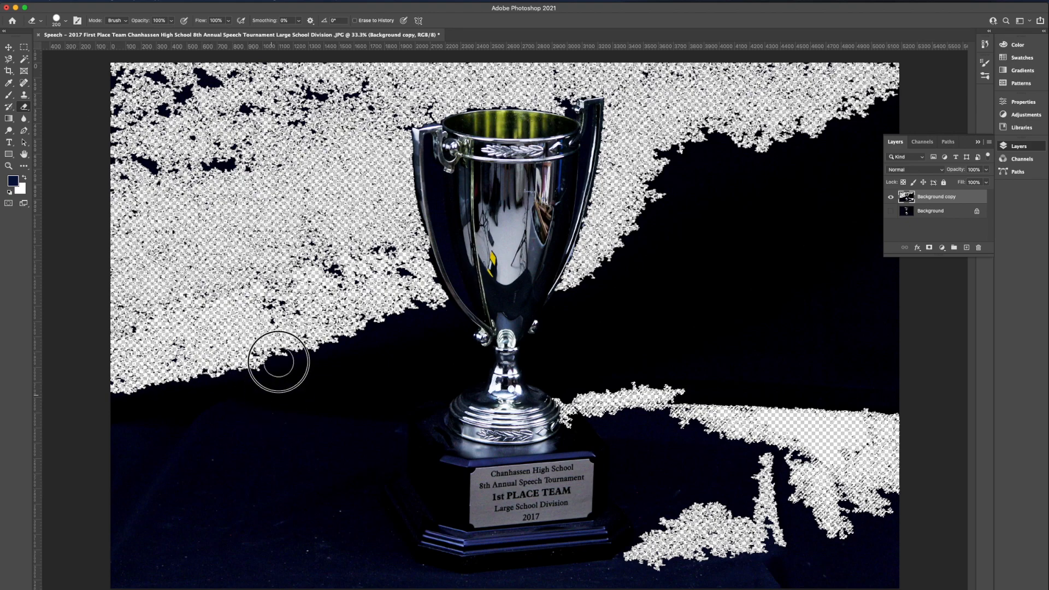
left_click(65, 22)
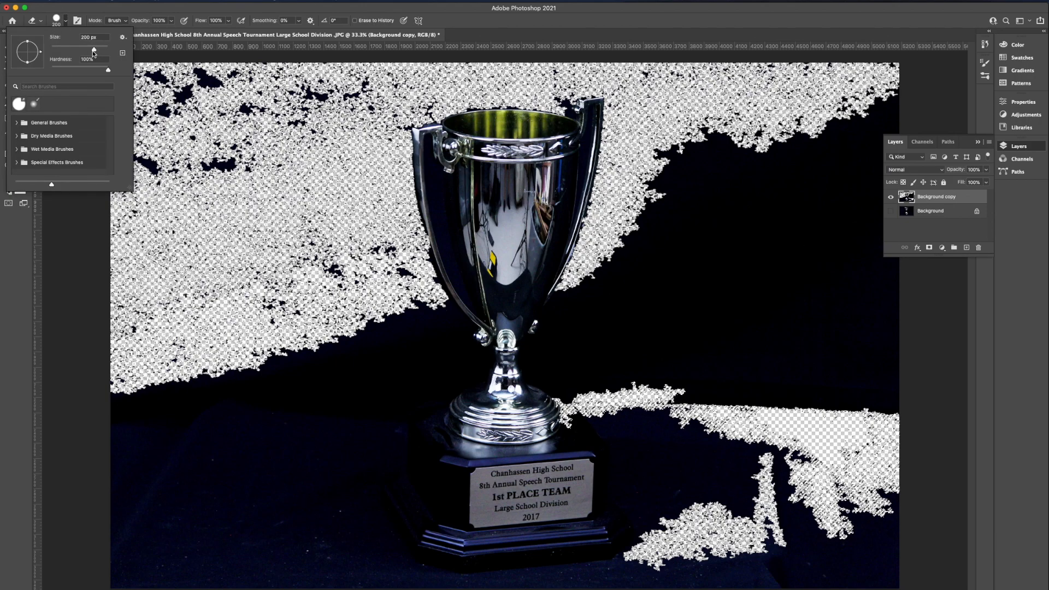
left_click_drag(93, 51, 110, 53)
key("Return")
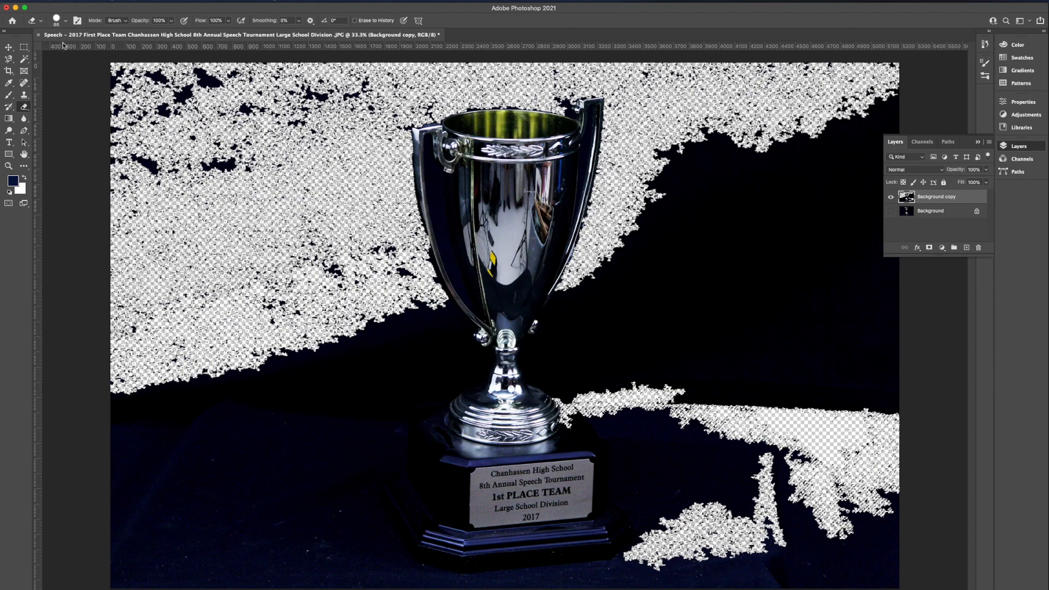
left_click(65, 22)
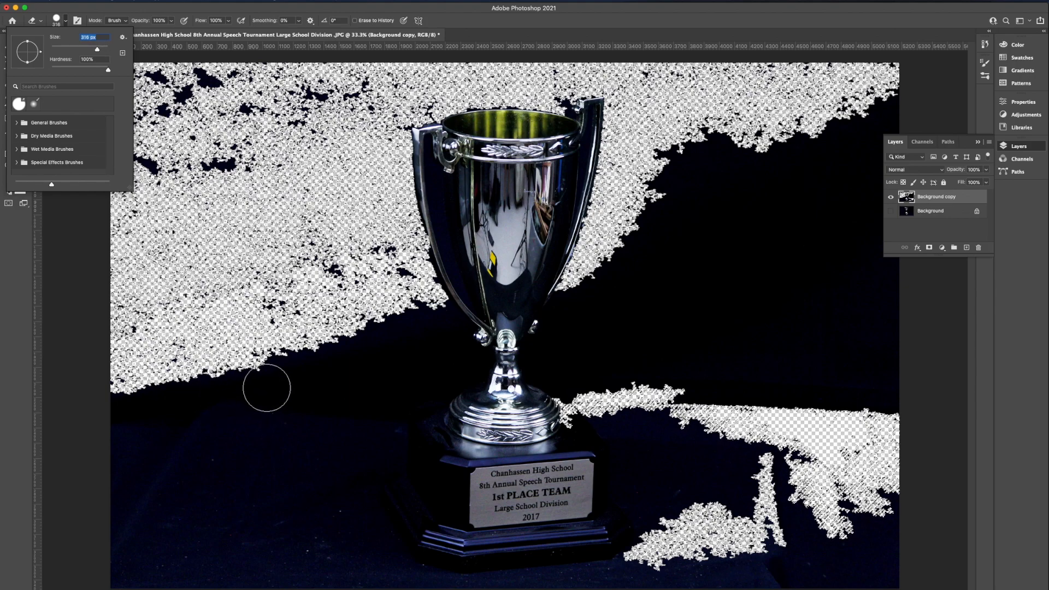
left_click(267, 388)
Try erasing the backdrop to the right of the trophy, and deselect the active selection
mouse_move(709, 417)
left_mouse_down()
mouse_move(746, 391)
mouse_move(787, 439)
left_mouse_up()
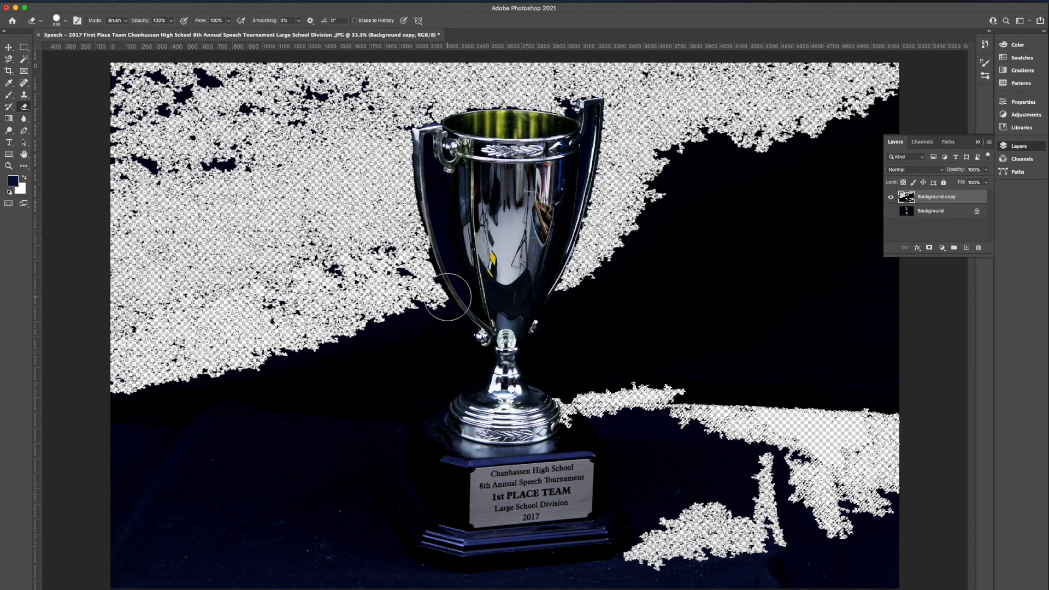
left_click(183, 1)
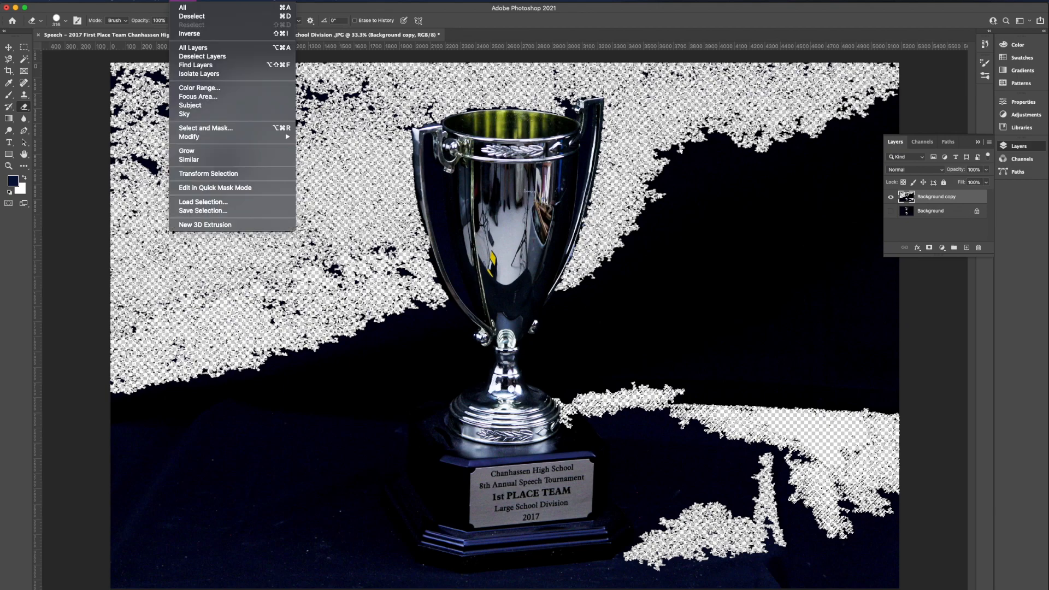
left_click(199, 17)
Erase the outer backdrop on the right side of the photo, enlarging the eraser brush to 600 px
mouse_move(733, 148)
left_mouse_down()
mouse_move(731, 122)
mouse_move(886, 67)
mouse_move(815, 51)
mouse_move(755, 64)
mouse_move(762, 118)
mouse_move(818, 88)
mouse_move(880, 178)
mouse_move(896, 151)
mouse_move(879, 367)
mouse_move(905, 446)
mouse_move(885, 402)
mouse_move(885, 294)
mouse_move(886, 409)
mouse_move(869, 486)
mouse_move(858, 264)
mouse_move(816, 183)
mouse_move(776, 220)
mouse_move(753, 210)
mouse_move(754, 279)
mouse_move(793, 422)
mouse_move(795, 371)
mouse_move(822, 439)
mouse_move(854, 389)
mouse_move(690, 154)
mouse_move(743, 319)
left_mouse_up()
key("bracketright")
key("bracketright")
key("bracketright")
key("bracketright")
key("bracketright")
key("bracketright")
key("bracketright")
key("bracketright")
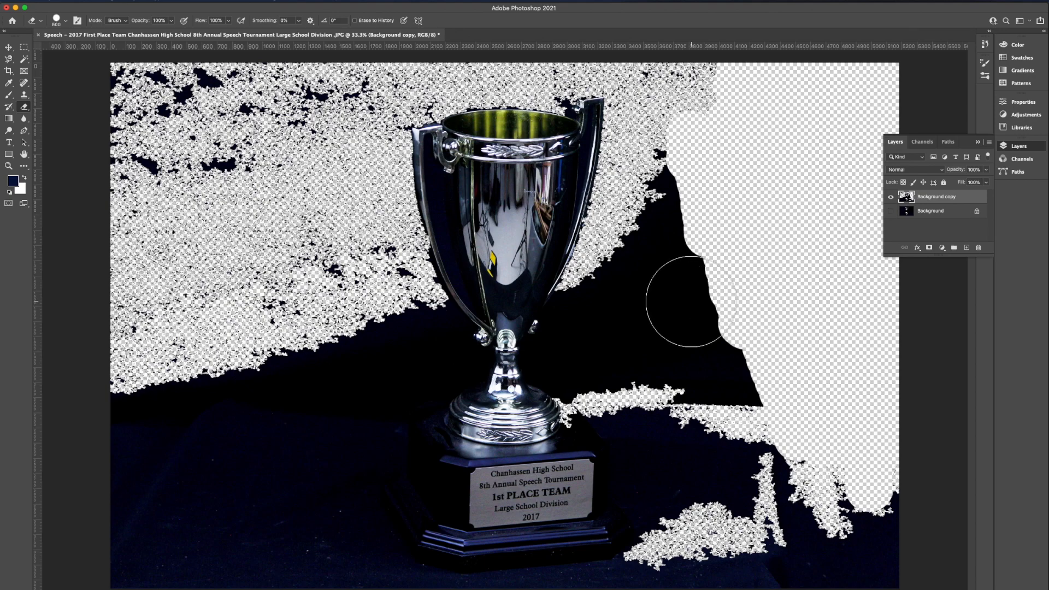
mouse_move(789, 293)
left_mouse_down()
mouse_move(773, 375)
mouse_move(753, 268)
mouse_move(787, 391)
mouse_move(875, 419)
left_mouse_up()
Reduce the eraser brush to 250 px and erase the backdrop closer to the trophy's right side
key("bracketleft")
key("bracketleft")
key("bracketleft")
key("bracketleft")
key("bracketleft")
key("bracketleft")
key("bracketleft")
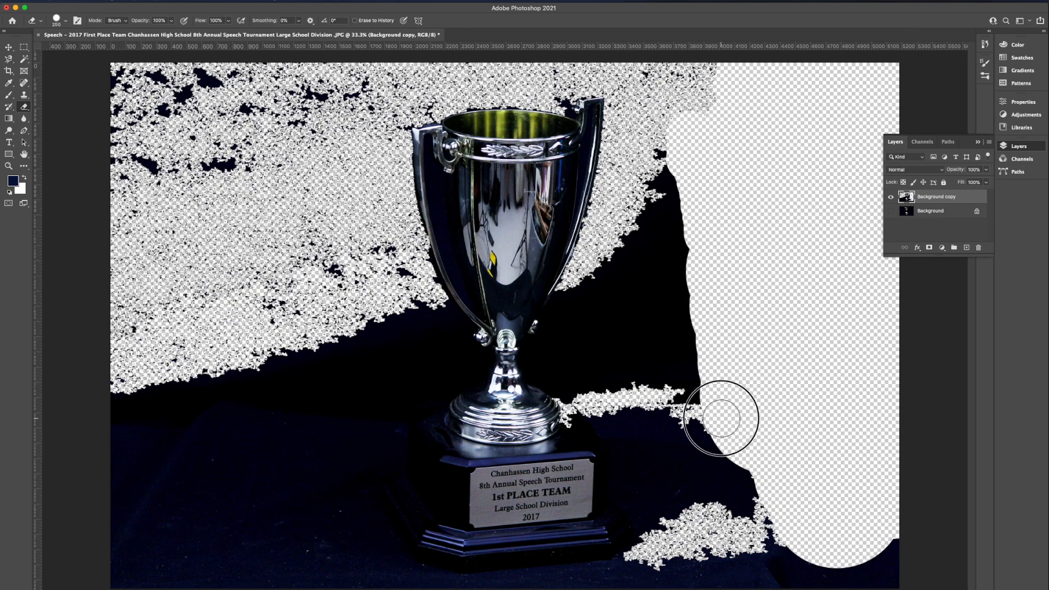
mouse_move(726, 412)
left_mouse_down()
mouse_move(712, 492)
mouse_move(729, 543)
mouse_move(754, 466)
mouse_move(772, 518)
mouse_move(688, 431)
left_mouse_up()
mouse_move(655, 203)
left_mouse_down()
mouse_move(637, 164)
mouse_move(623, 176)
mouse_move(628, 211)
mouse_move(674, 309)
mouse_move(670, 370)
mouse_move(665, 308)
left_mouse_up()
Enlarge the eraser brush and clear the wide backdrop areas to the right, above and to the left of the trophy
key("bracketright")
key("bracketright")
key("bracketright")
key("bracketright")
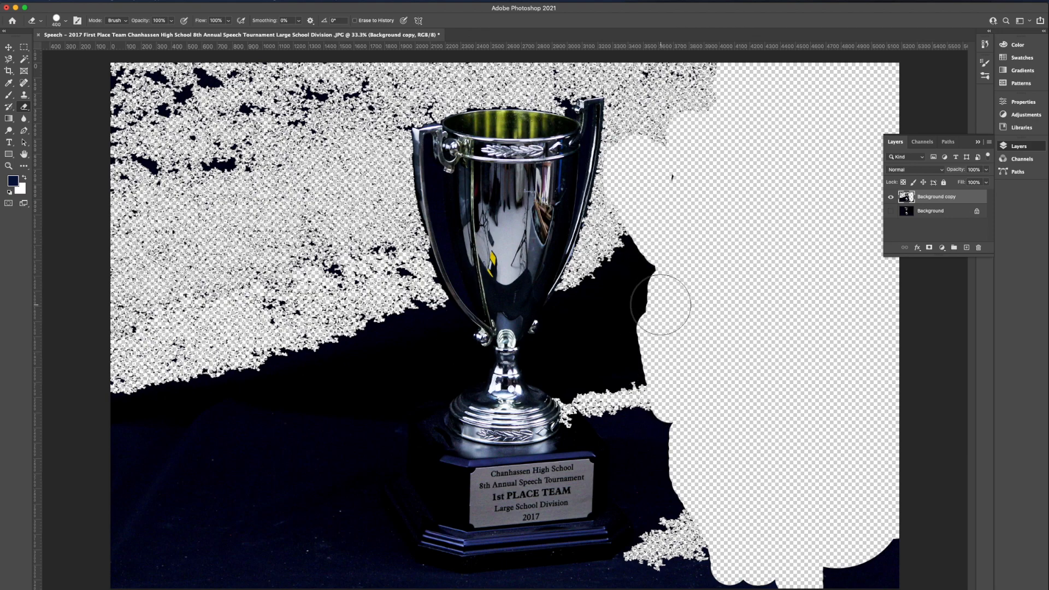
mouse_move(679, 222)
left_mouse_down()
mouse_move(665, 294)
mouse_move(692, 378)
mouse_move(883, 561)
mouse_move(744, 534)
mouse_move(706, 490)
mouse_move(669, 418)
left_mouse_up()
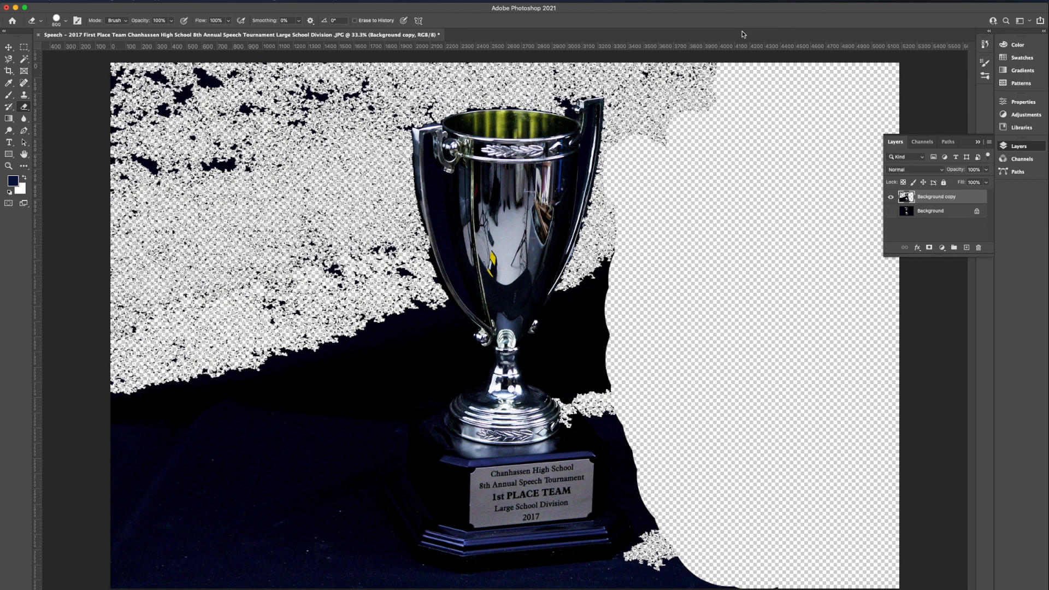
left_click_drag(703, 122, 708, 103)
mouse_move(226, 168)
left_mouse_down()
mouse_move(194, 193)
mouse_move(189, 161)
mouse_move(156, 118)
mouse_move(163, 108)
mouse_move(319, 104)
mouse_move(330, 188)
mouse_move(299, 559)
mouse_move(232, 210)
mouse_move(196, 343)
mouse_move(175, 232)
mouse_move(154, 279)
mouse_move(225, 143)
mouse_move(274, 126)
mouse_move(198, 463)
mouse_move(141, 353)
mouse_move(165, 576)
mouse_move(325, 583)
mouse_move(318, 446)
mouse_move(353, 370)
mouse_move(354, 332)
mouse_move(349, 278)
mouse_move(323, 218)
mouse_move(350, 102)
mouse_move(363, 65)
mouse_move(524, 38)
left_mouse_up()
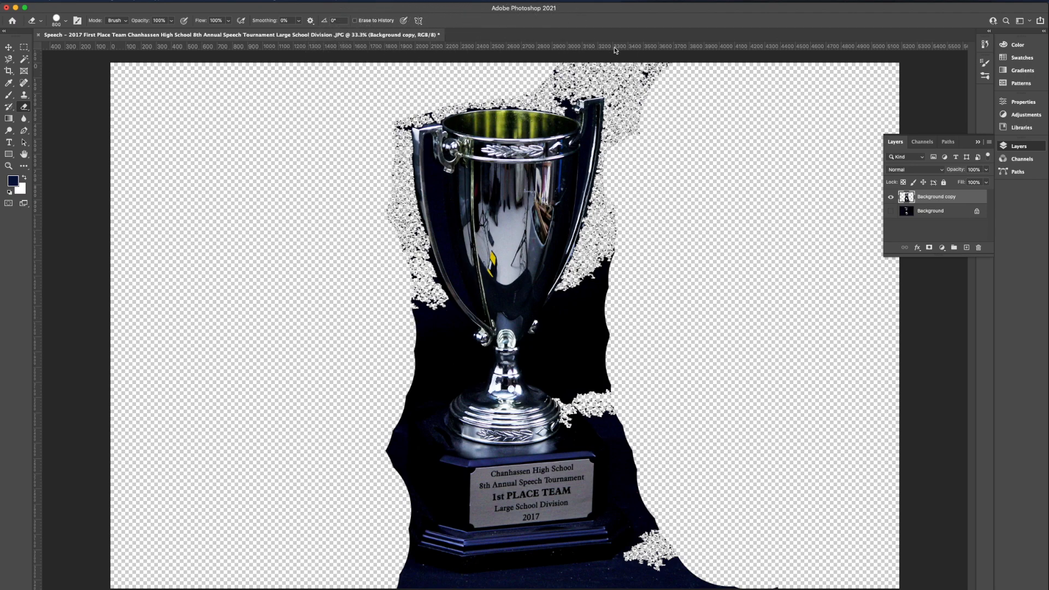
Reduce the eraser brush to 300 px, erase closer along the trophy's right edge, and undo the last stroke below the base
key("bracketleft")
key("bracketleft")
key("bracketleft")
mouse_move(640, 71)
left_mouse_down()
mouse_move(620, 59)
mouse_move(536, 61)
mouse_move(628, 62)
mouse_move(679, 85)
mouse_move(658, 159)
mouse_move(633, 95)
mouse_move(628, 240)
mouse_move(599, 319)
mouse_move(624, 190)
mouse_move(594, 309)
mouse_move(643, 486)
mouse_move(682, 539)
mouse_move(648, 496)
mouse_move(658, 562)
mouse_move(779, 567)
mouse_move(606, 576)
left_mouse_up()
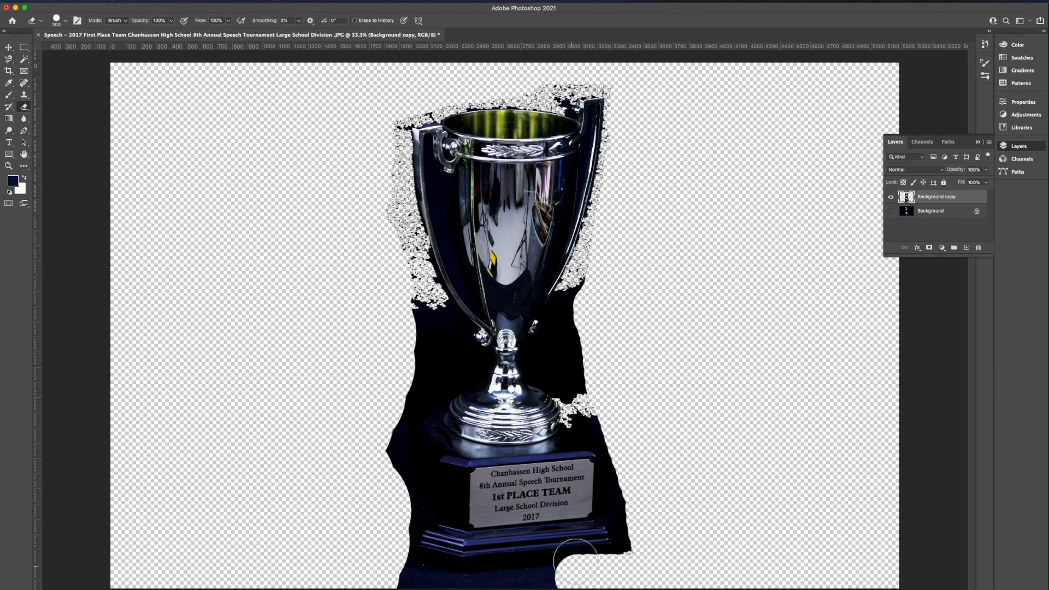
left_click(85, 1)
left_click(94, 7)
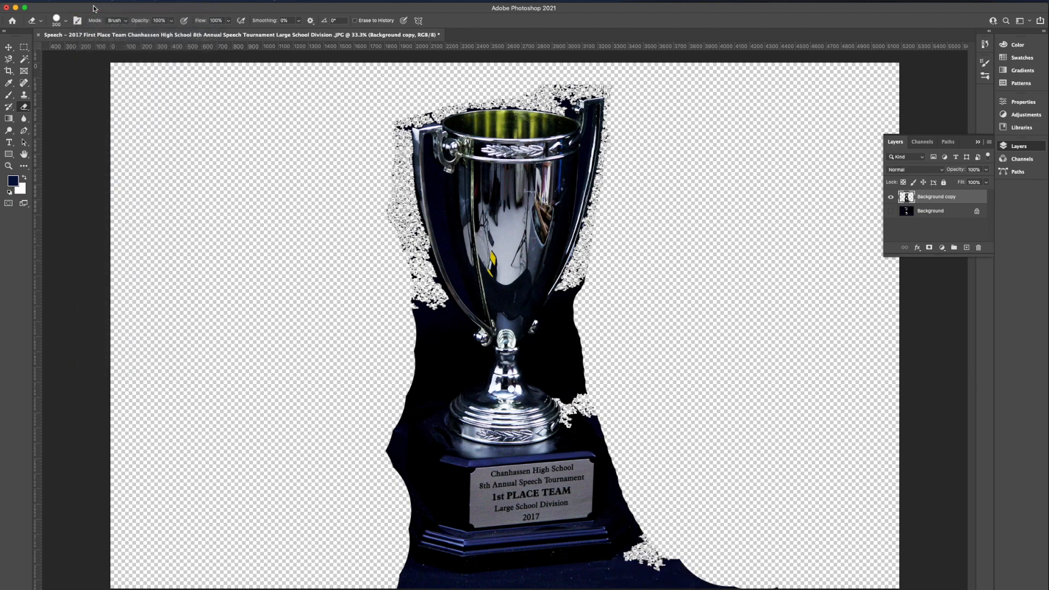
Erase the backdrop remnants below the base, beside the right handle and along the trophy's left side
mouse_move(393, 584)
left_mouse_down()
mouse_move(700, 585)
mouse_move(693, 553)
mouse_move(667, 550)
mouse_move(644, 565)
mouse_move(656, 557)
left_mouse_up()
left_click_drag(651, 517, 648, 504)
left_click_drag(589, 293, 610, 219)
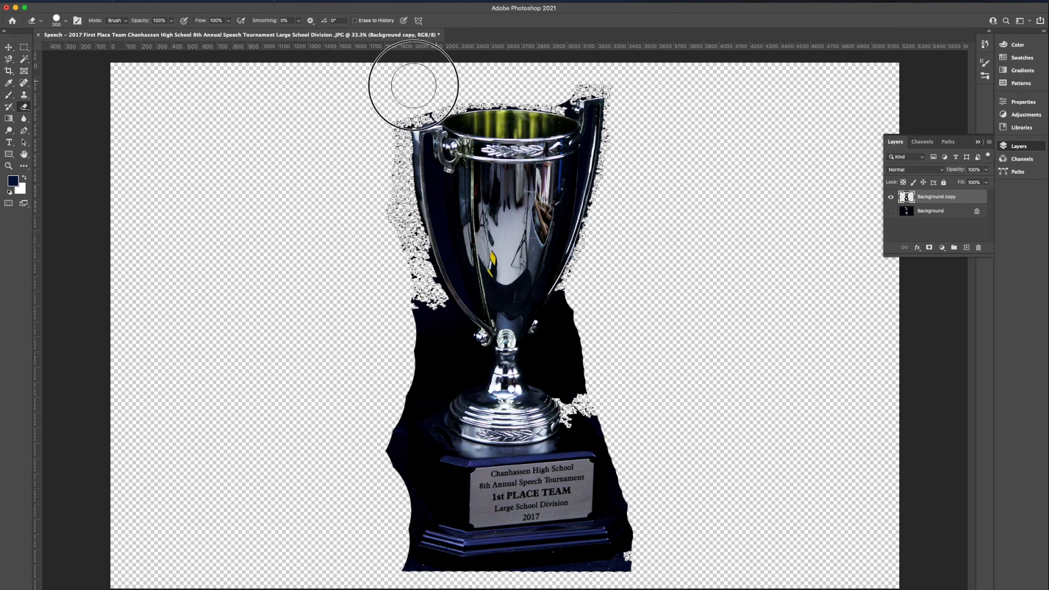
mouse_move(379, 99)
left_mouse_down()
mouse_move(391, 220)
mouse_move(422, 352)
mouse_move(394, 461)
mouse_move(398, 517)
left_mouse_up()
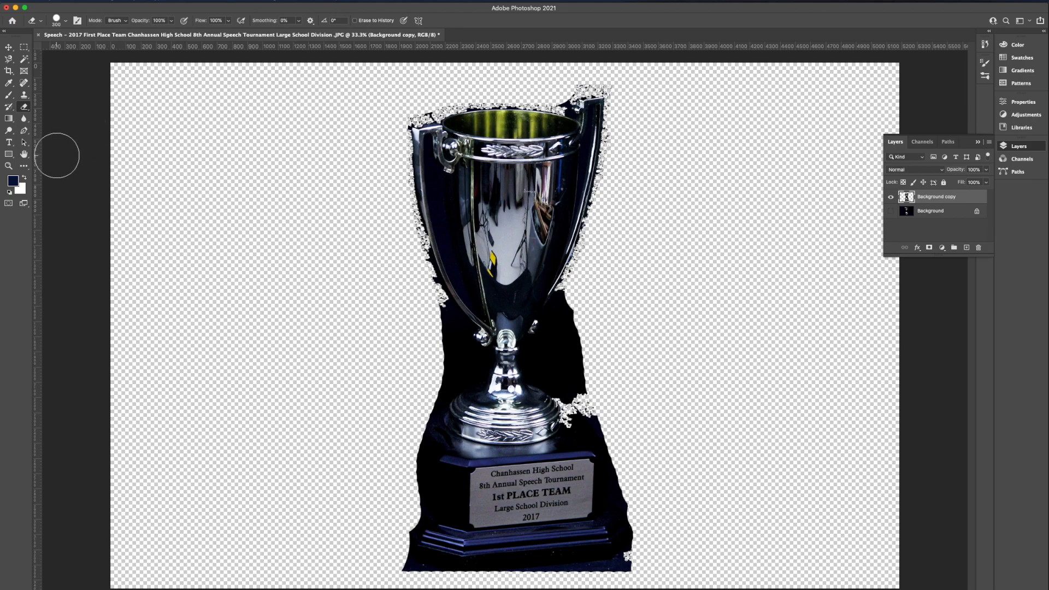
Zoom in to 200% on the backdrop to the right of the trophy's stem and shrink the eraser brush for close work
left_click(8, 166)
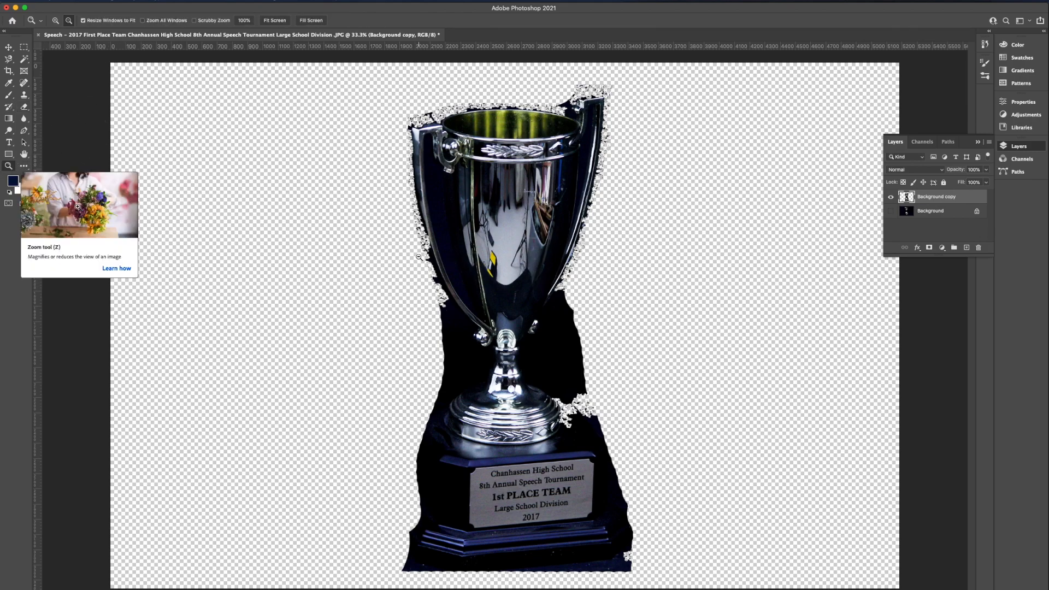
double_click(9, 166)
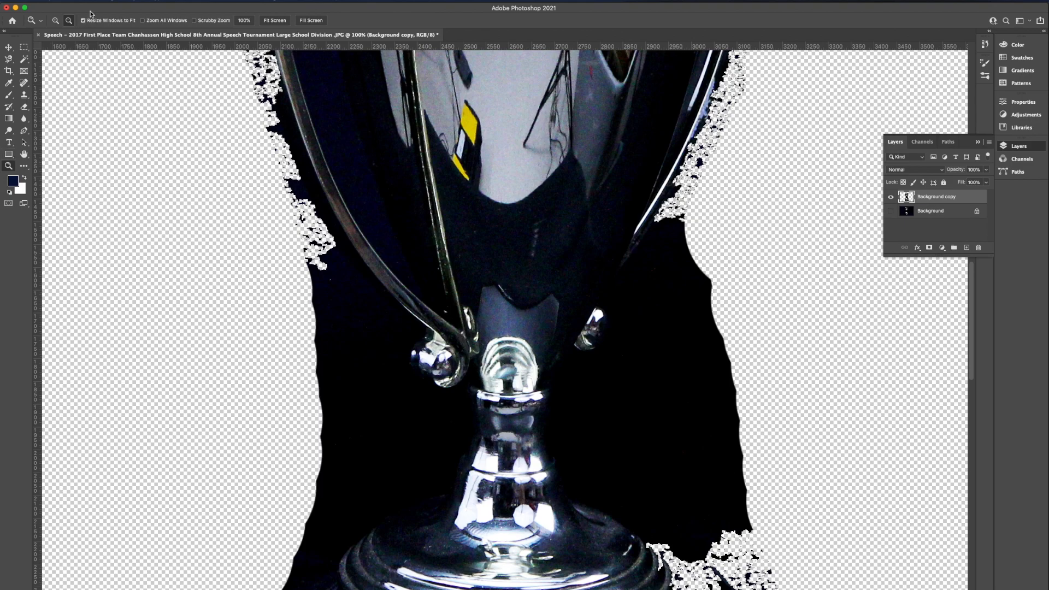
left_click(55, 20)
scroll(384, 351, "down", 14)
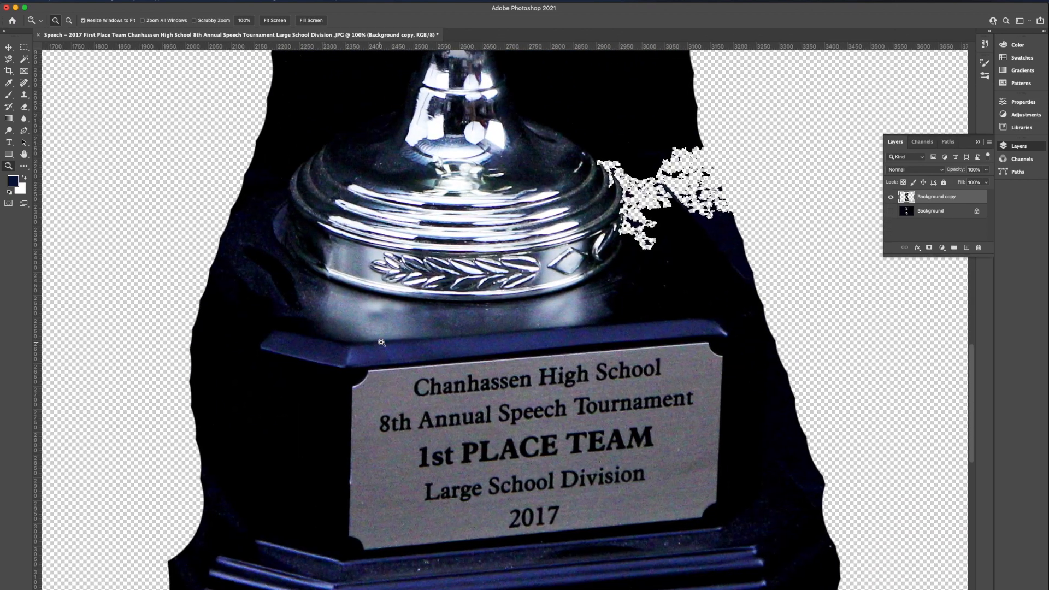
scroll(382, 342, "right", 6)
scroll(381, 342, "up", 9)
left_click(535, 257)
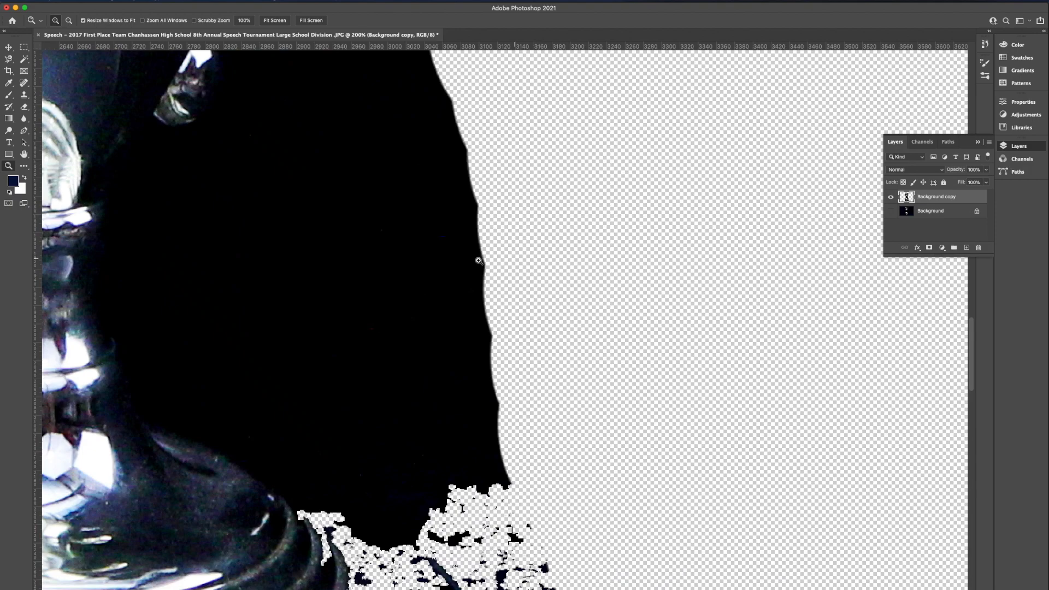
scroll(379, 268, "left", 5)
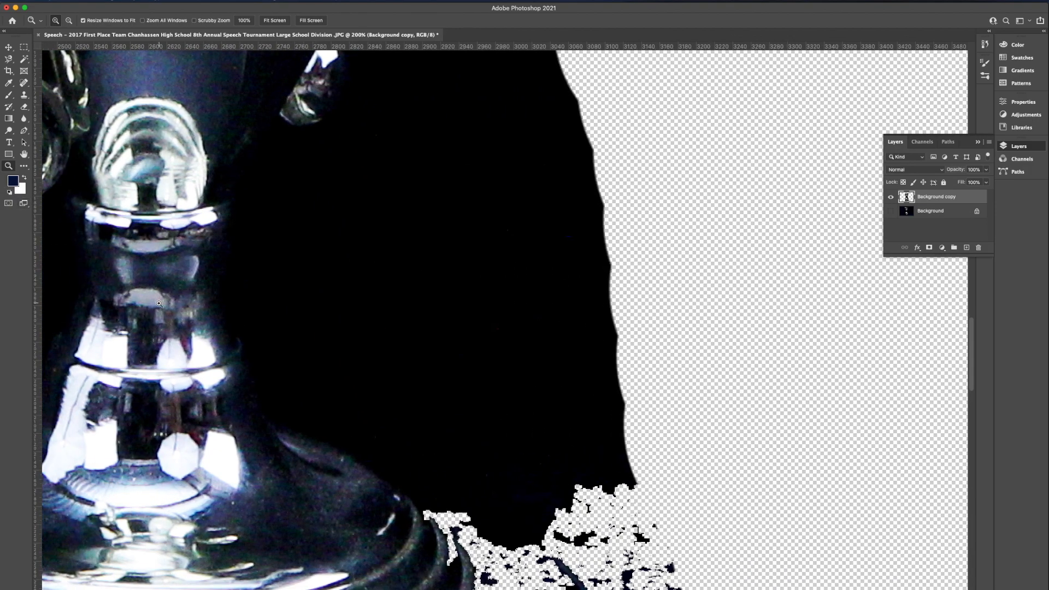
key("e")
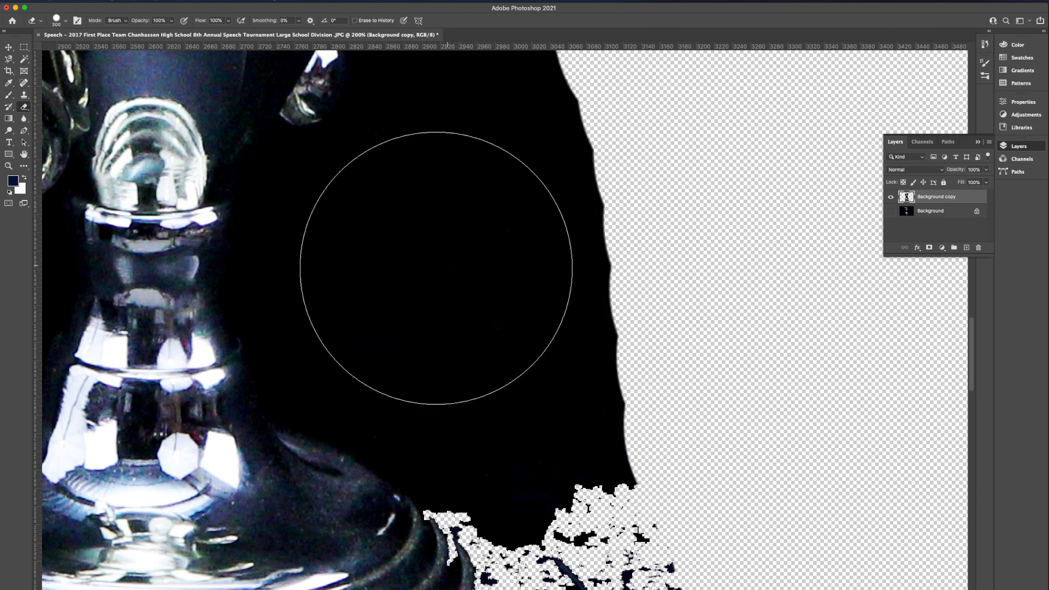
key("bracketleft")
key("bracketleft")
key("bracketleft")
key("bracketleft")
key("bracketleft")
key("bracketleft")
key("bracketleft")
key("bracketleft")
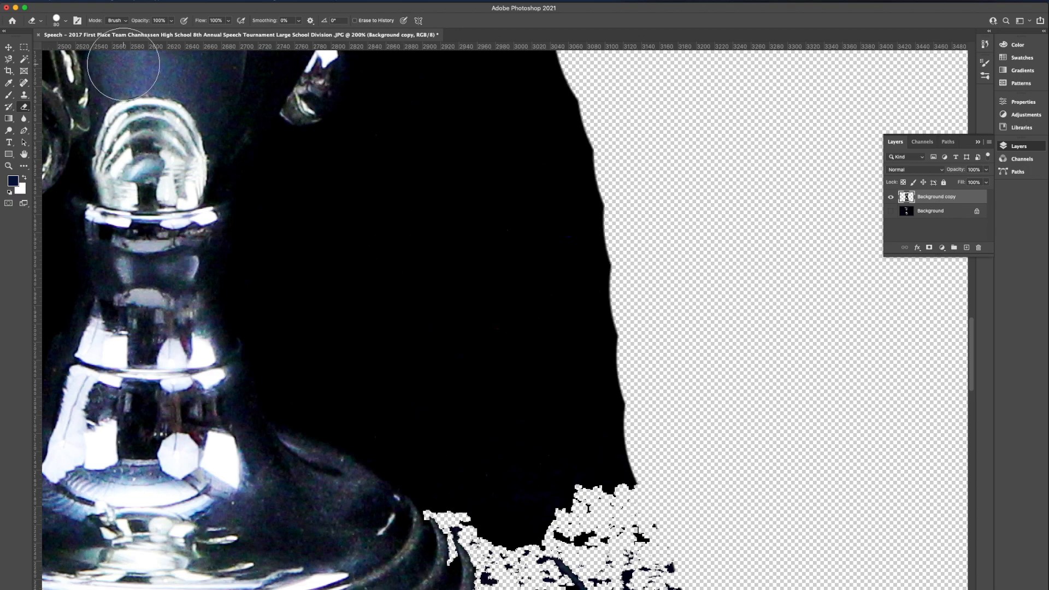
left_click(66, 21)
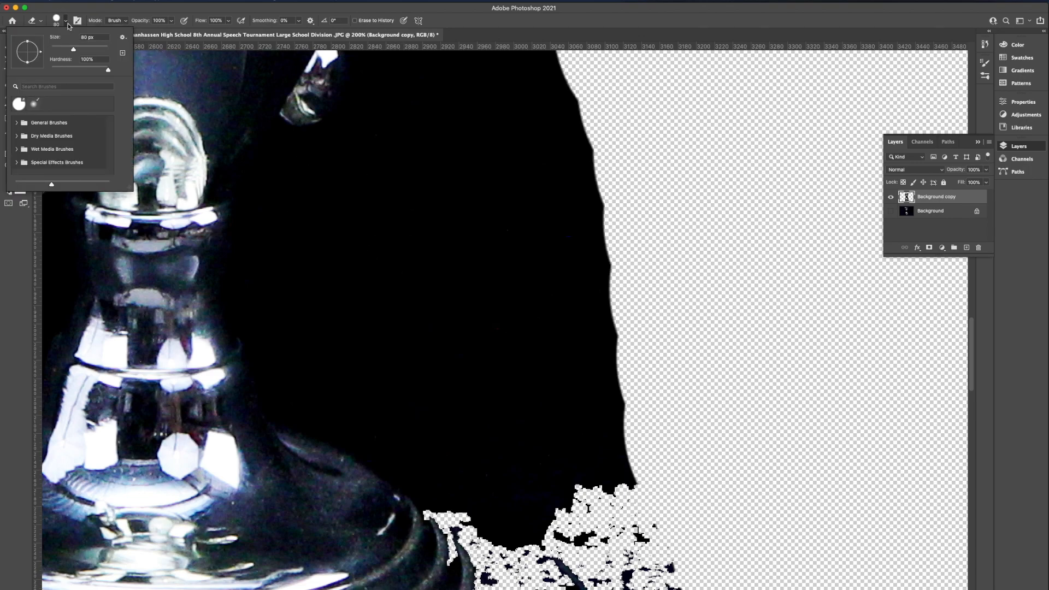
left_click_drag(74, 51, 74, 49)
Erase the backdrop to the right of the trophy's stem and round foot, enlarging the eraser brush to 175 px
mouse_move(556, 304)
left_mouse_down()
mouse_move(562, 168)
mouse_move(584, 244)
mouse_move(588, 438)
mouse_move(575, 441)
mouse_move(428, 278)
mouse_move(478, 153)
mouse_move(469, 200)
mouse_move(503, 236)
mouse_move(529, 145)
mouse_move(386, 208)
mouse_move(388, 247)
mouse_move(502, 396)
mouse_move(590, 452)
mouse_move(625, 503)
mouse_move(511, 255)
left_mouse_up()
key("bracketright")
key("bracketright")
key("bracketright")
key("bracketright")
key("bracketright")
scroll(625, 492, "down", 5)
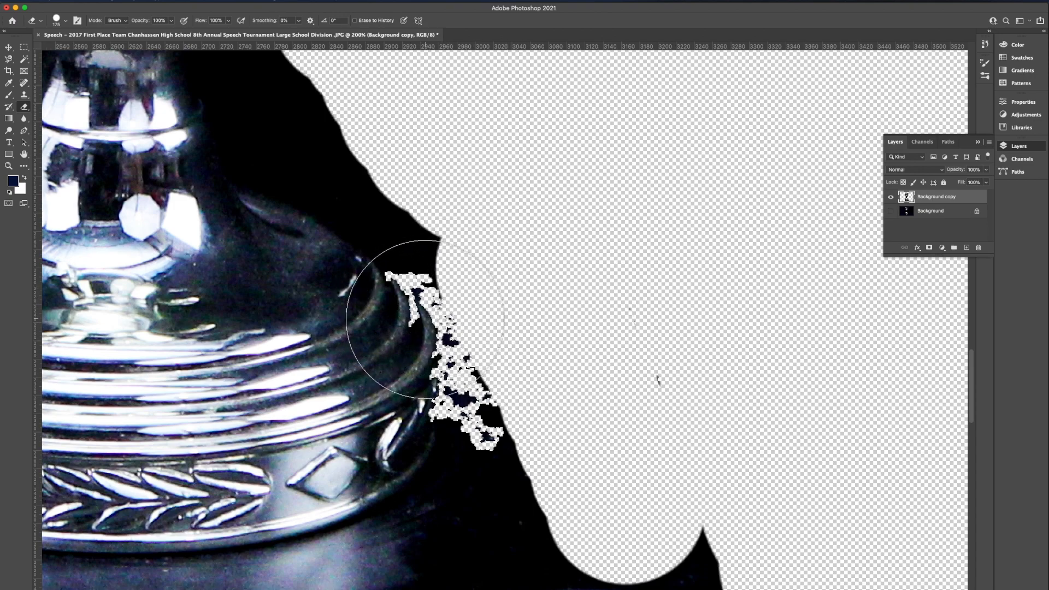
Try erasing the backdrop between the round foot and the base's upper ledge, and undo the last two strokes
mouse_move(571, 579)
left_mouse_down()
mouse_move(515, 527)
mouse_move(543, 459)
mouse_move(651, 437)
mouse_move(594, 528)
left_mouse_up()
scroll(594, 527, "down", 10)
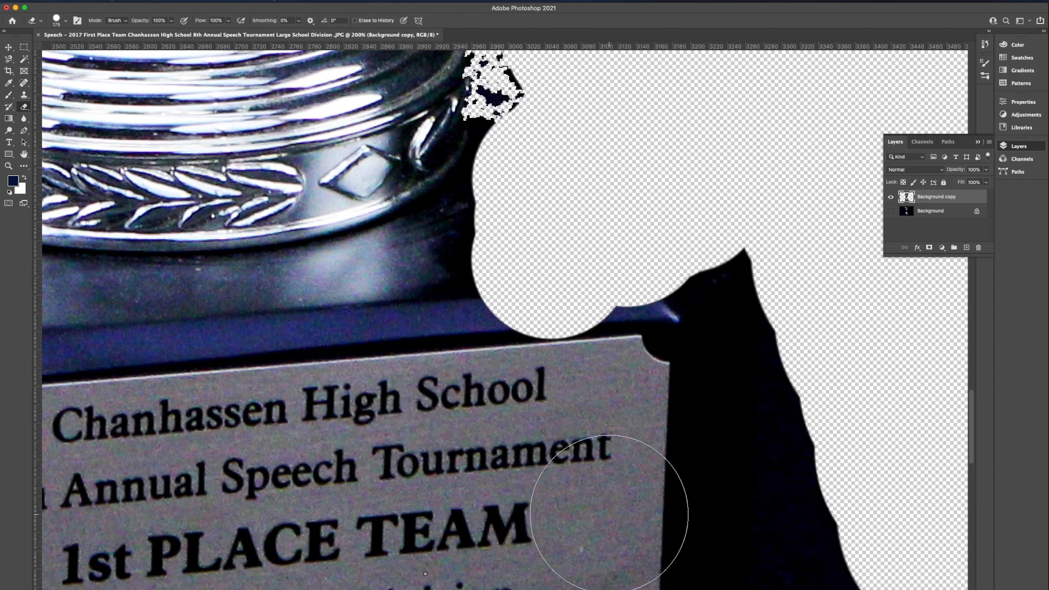
scroll(650, 549, "up", 2)
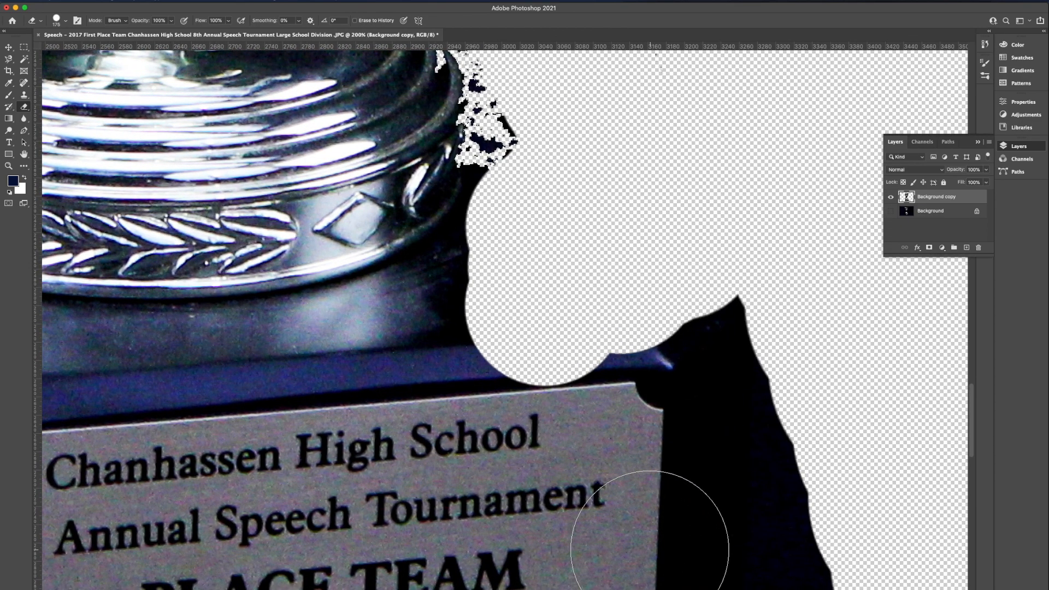
key("super+z")
key("super+z")
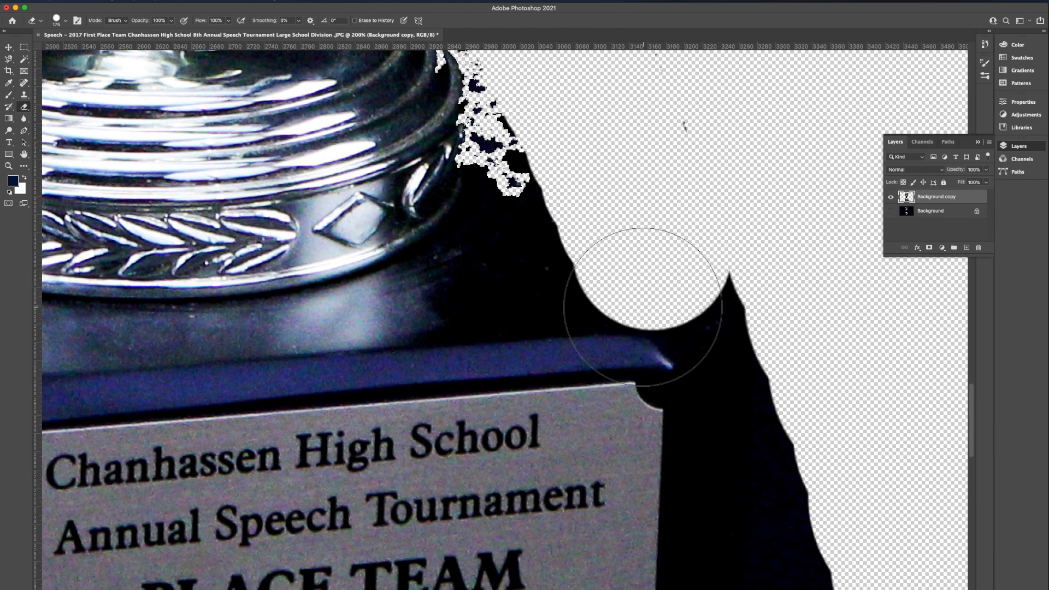
scroll(643, 307, "up", 5)
scroll(643, 307, "right", 4)
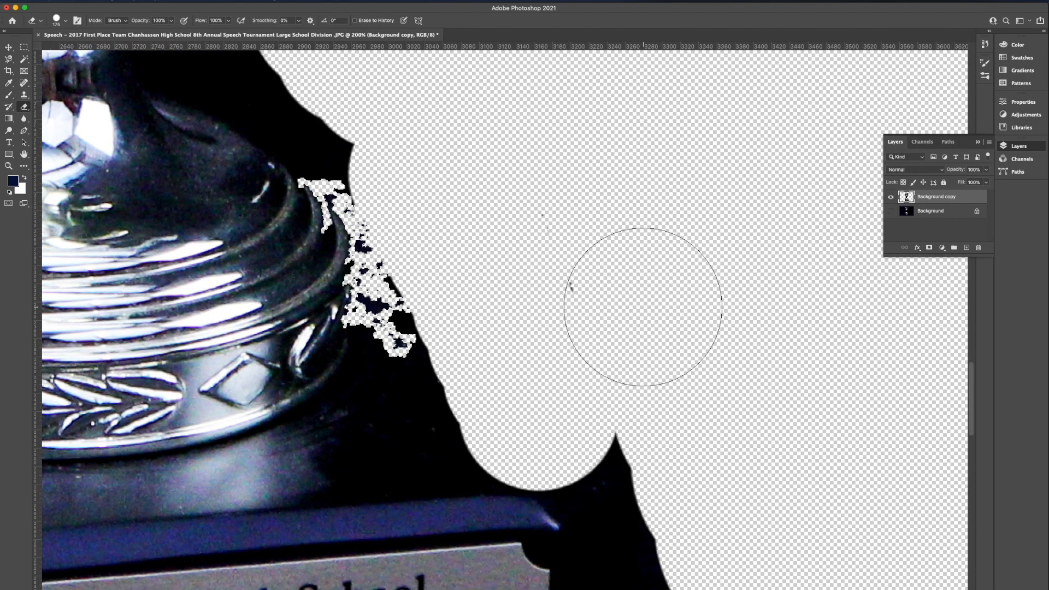
Undo the earlier eraser strokes on the backdrop to the right of the trophy's stem, round foot and base
key("super+z")
key("super+z")
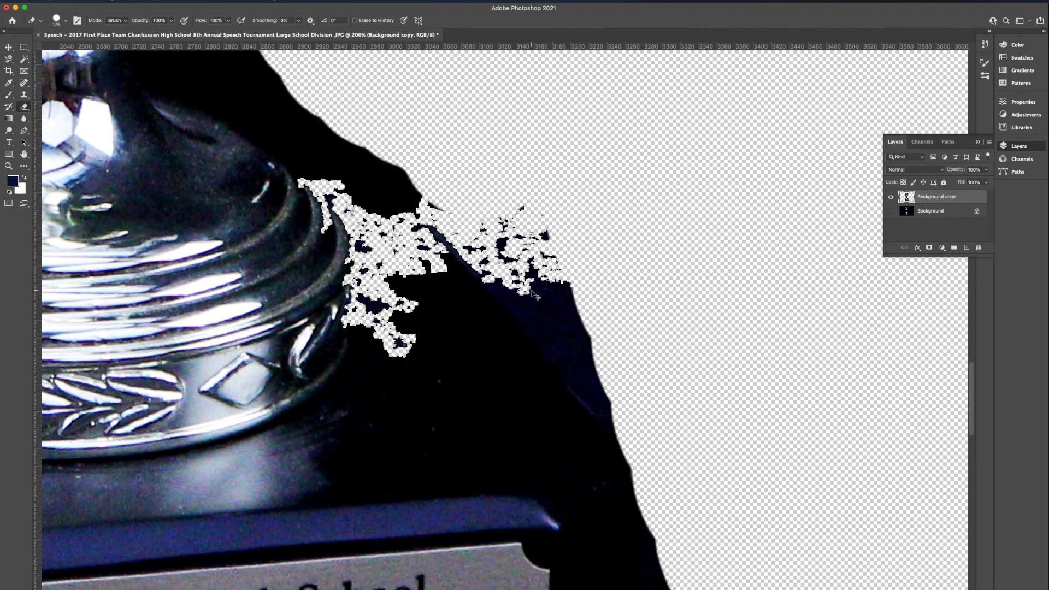
key("super+z")
key("super+z")
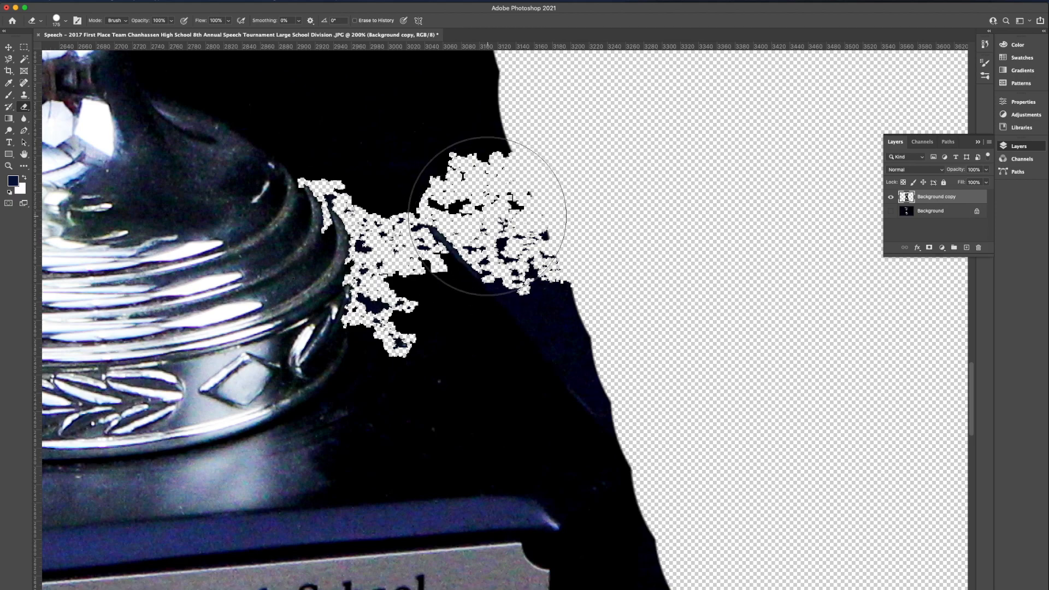
Erase the backdrop to the right of the round foot and the base's upper ledge
scroll(487, 216, "up", 4)
scroll(487, 216, "left", 1)
left_click(517, 227)
mouse_move(518, 228)
left_mouse_down()
mouse_move(538, 292)
mouse_move(612, 432)
left_mouse_up()
scroll(634, 418, "down", 8)
scroll(634, 418, "right", 2)
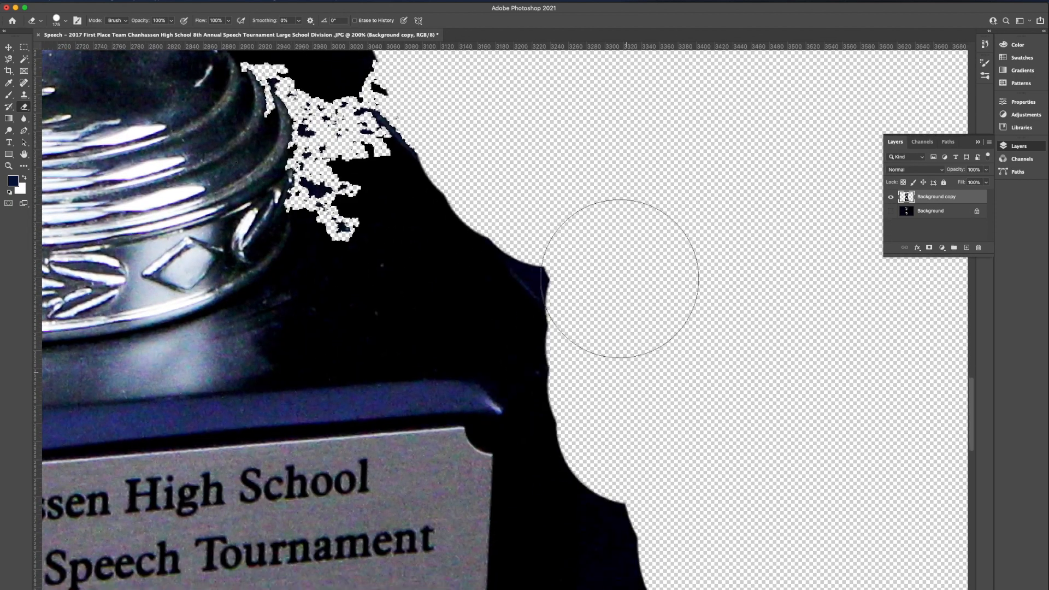
Erase the backdrop remnants around the base's lower-right corner and along the right part of its bottom edge
scroll(703, 510, "down", 15)
scroll(703, 510, "left", 2)
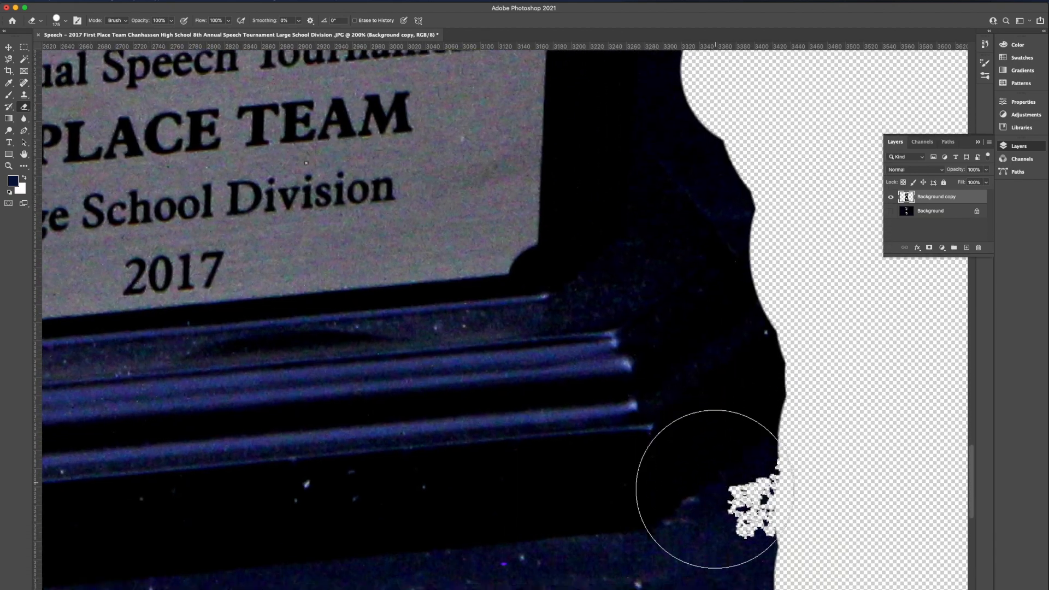
scroll(715, 489, "down", 6)
scroll(714, 489, "left", 1)
mouse_move(552, 440)
left_mouse_down()
mouse_move(740, 383)
mouse_move(793, 357)
mouse_move(817, 317)
left_mouse_up()
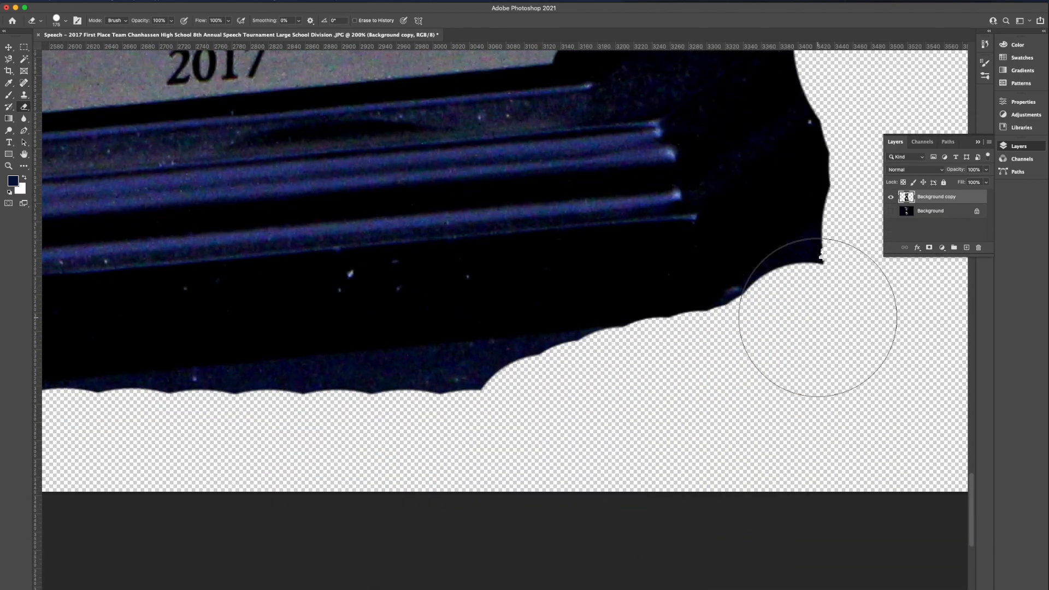
scroll(222, 508, "left", 5)
scroll(222, 508, "down", 1)
left_click_drag(768, 391, 778, 393)
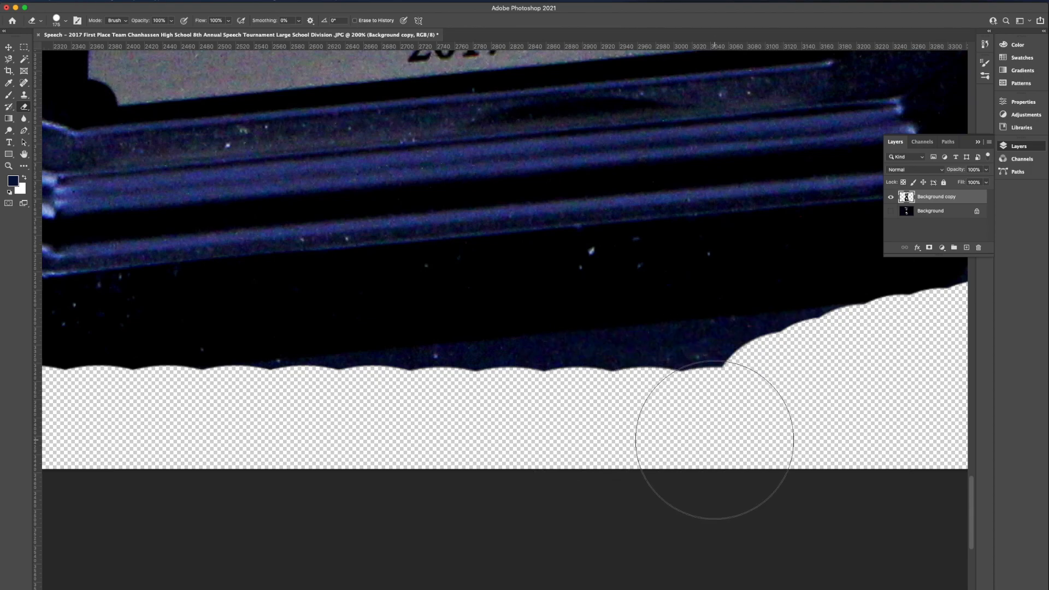
Shrink the eraser brush to 80 px and erase the remnants under the base and around its lower-left corner
key("p")
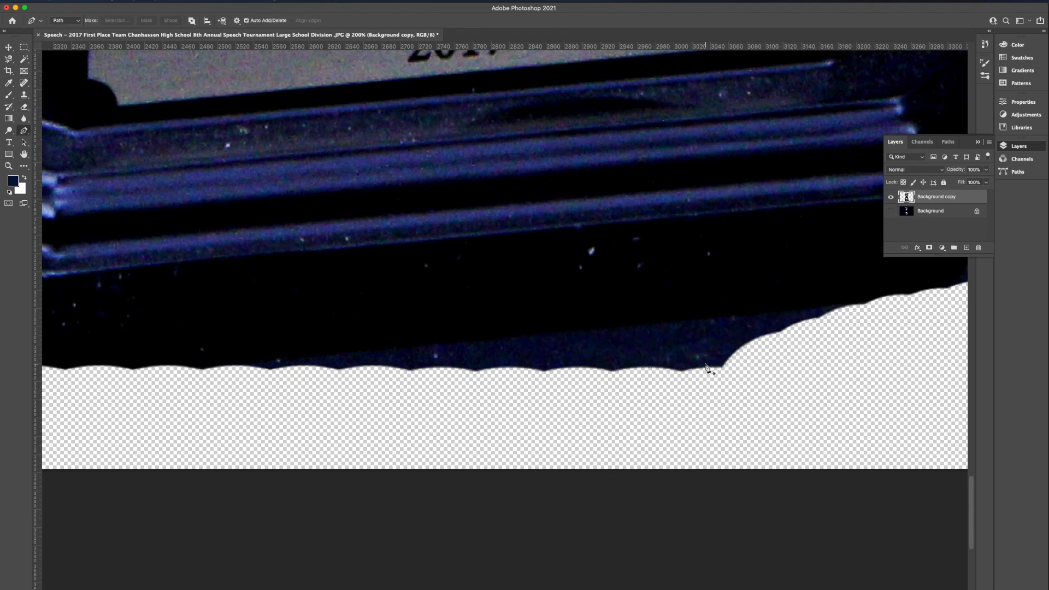
key("e")
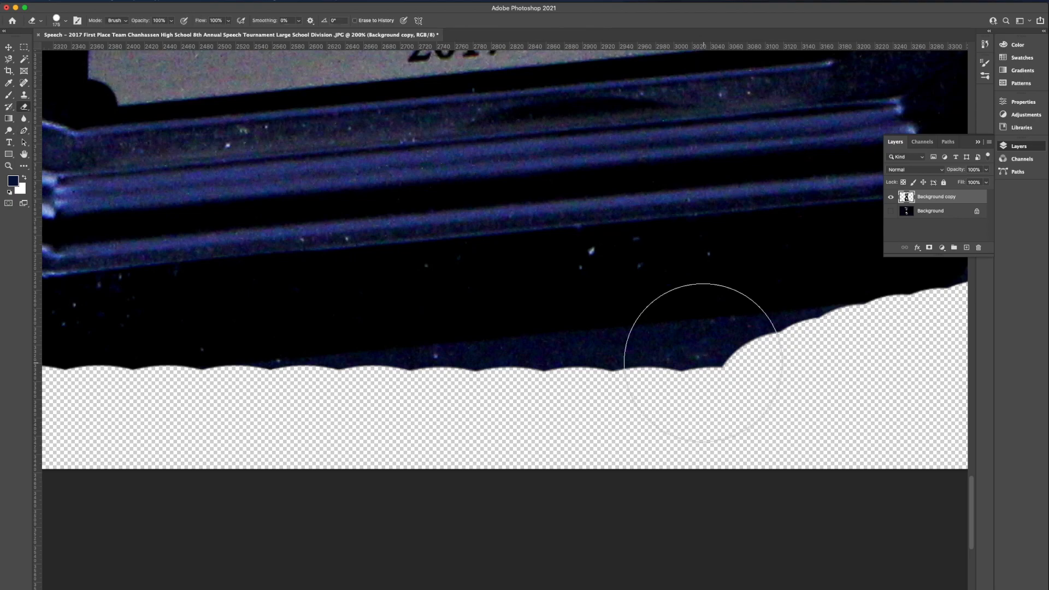
key("bracketleft")
mouse_move(686, 386)
left_mouse_down()
mouse_move(677, 375)
mouse_move(806, 352)
mouse_move(433, 387)
mouse_move(426, 398)
left_mouse_up()
scroll(426, 400, "left", 10)
mouse_move(143, 351)
left_mouse_down()
mouse_move(171, 375)
mouse_move(277, 402)
mouse_move(140, 347)
left_mouse_up()
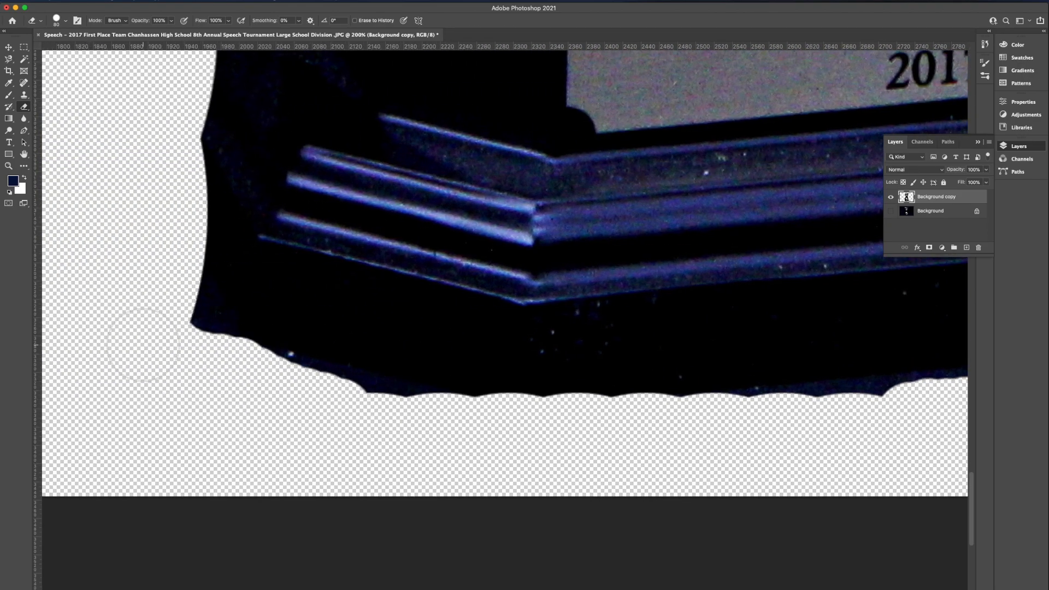
Review the cutout around the stem and round foot, and fit the whole trophy image in view
scroll(141, 347, "up", 15)
scroll(142, 339, "right", 5)
scroll(143, 344, "right", 3)
scroll(142, 344, "down", 2)
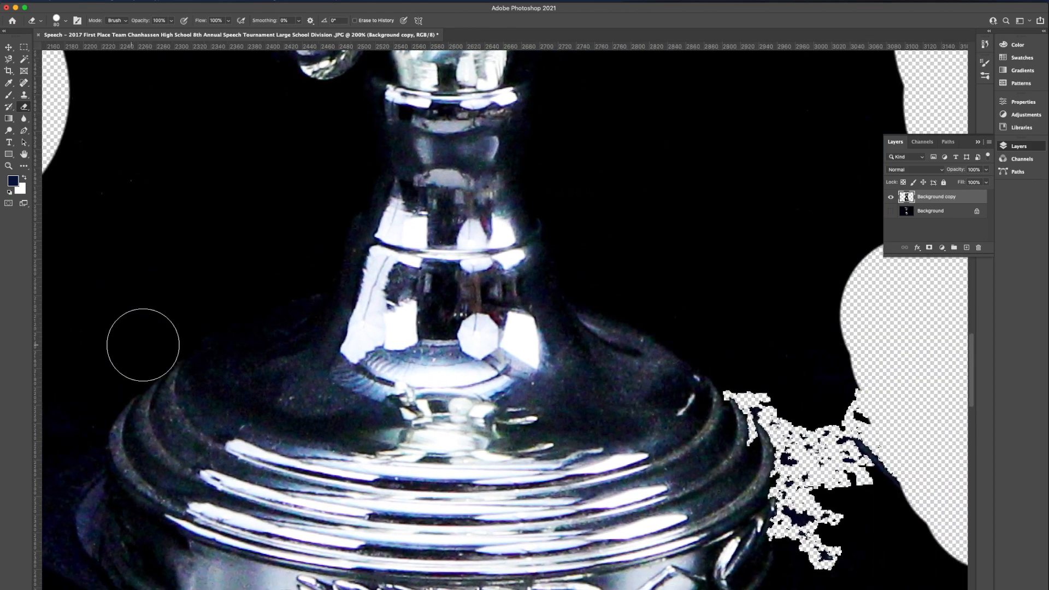
left_click(10, 166)
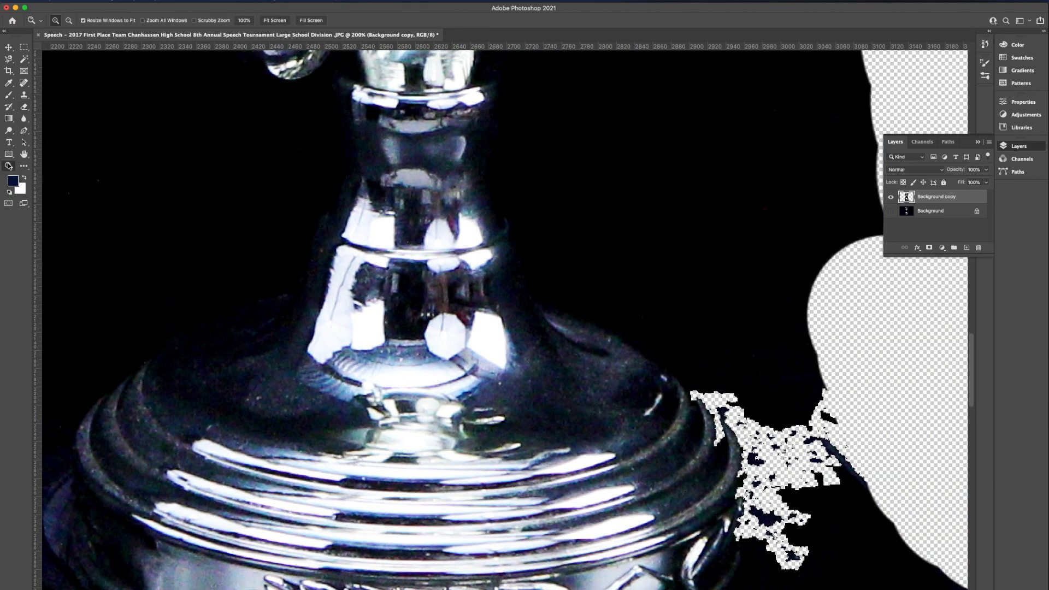
left_click(68, 21)
left_click(427, 311)
left_click(426, 310)
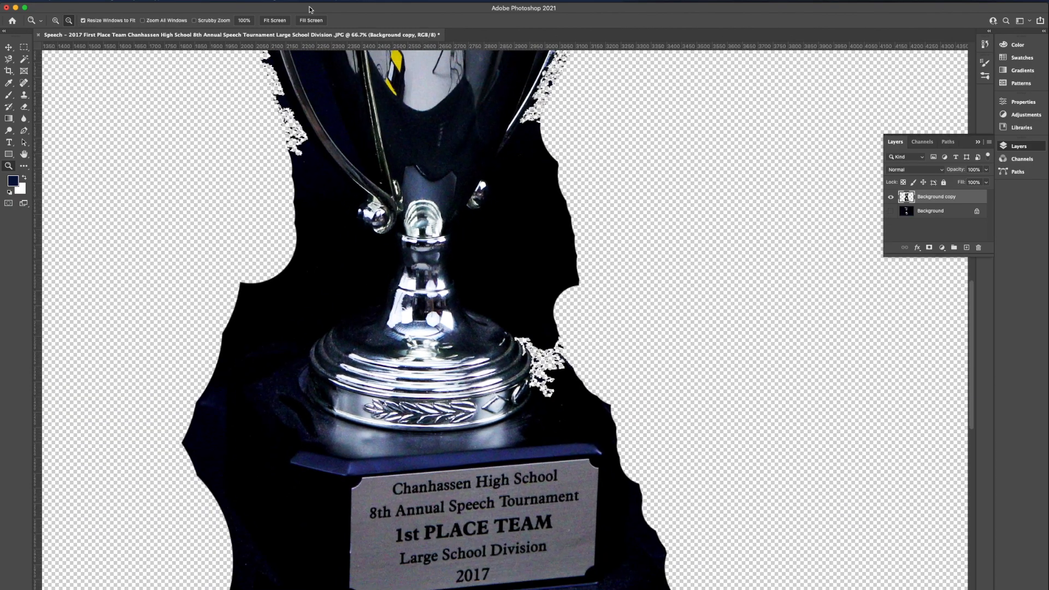
left_click(269, 21)
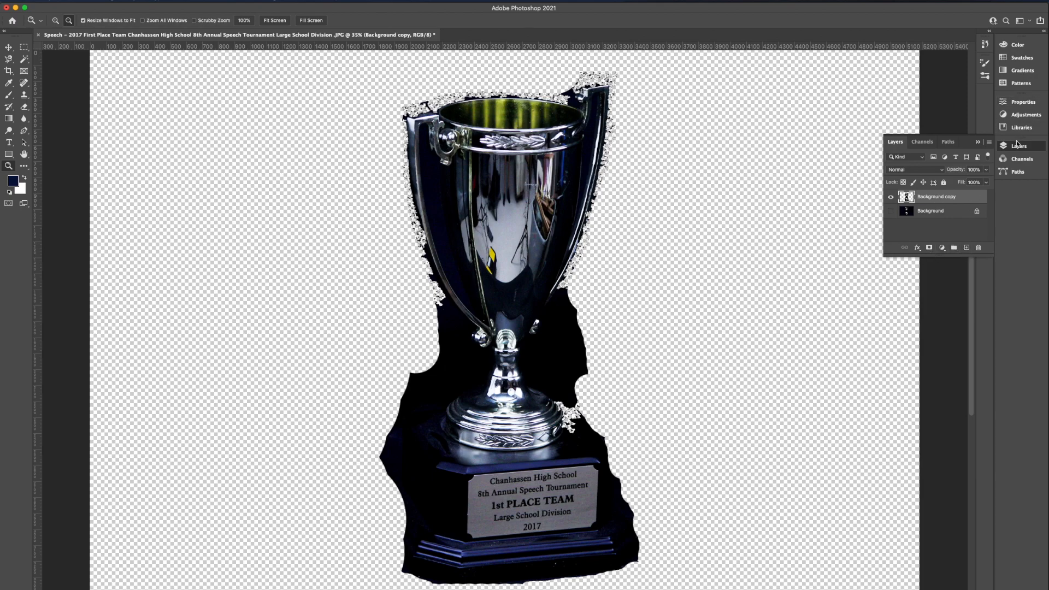
Add a new layer beneath the Background copy layer and name it "black background layer"
left_click(967, 249)
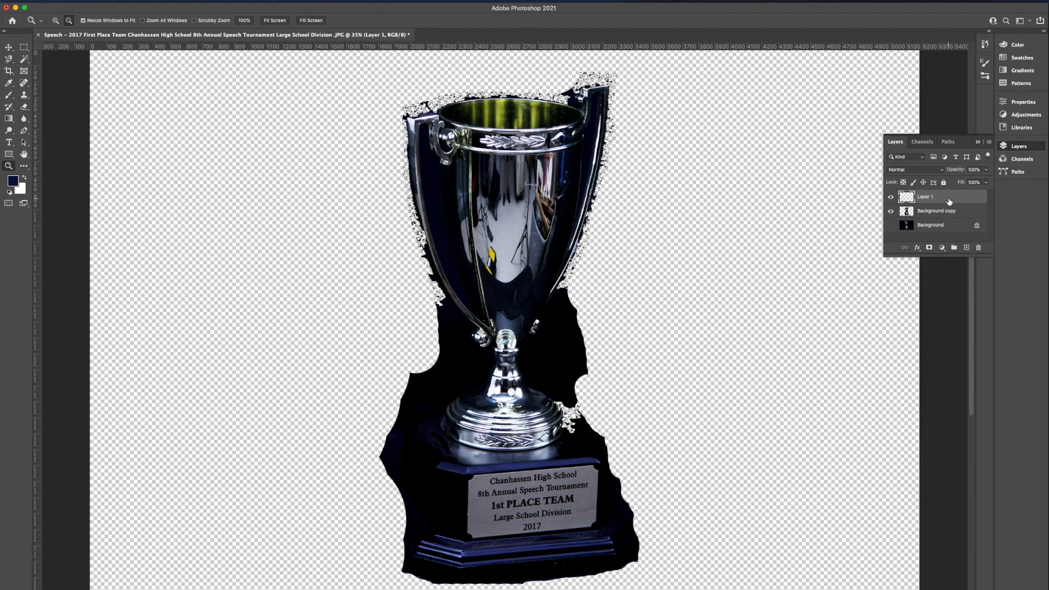
left_click_drag(949, 198, 949, 214)
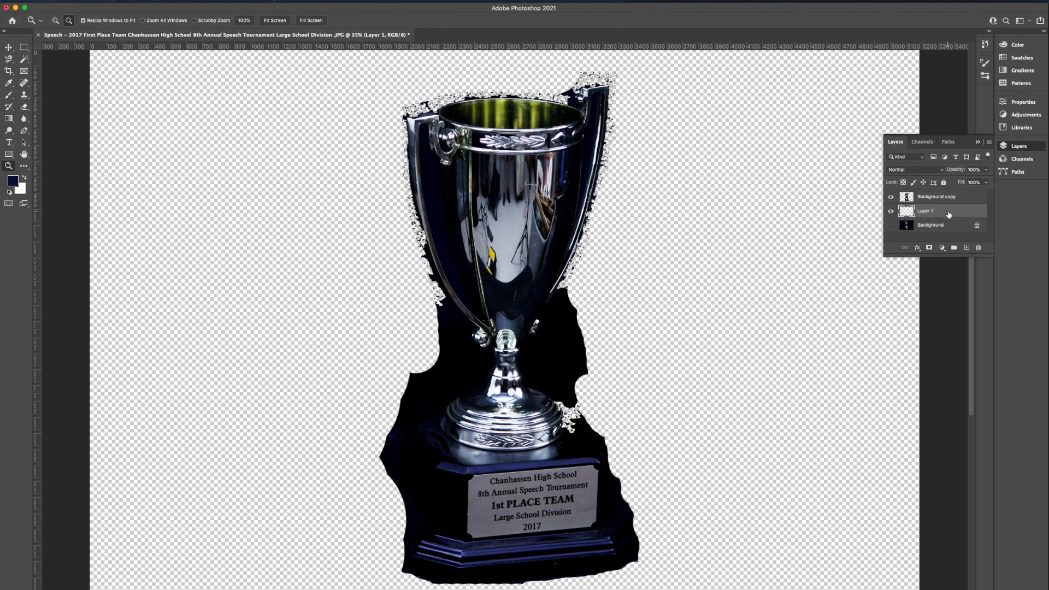
double_click(929, 211)
type("b")
type("lack background layer")
key("Return")
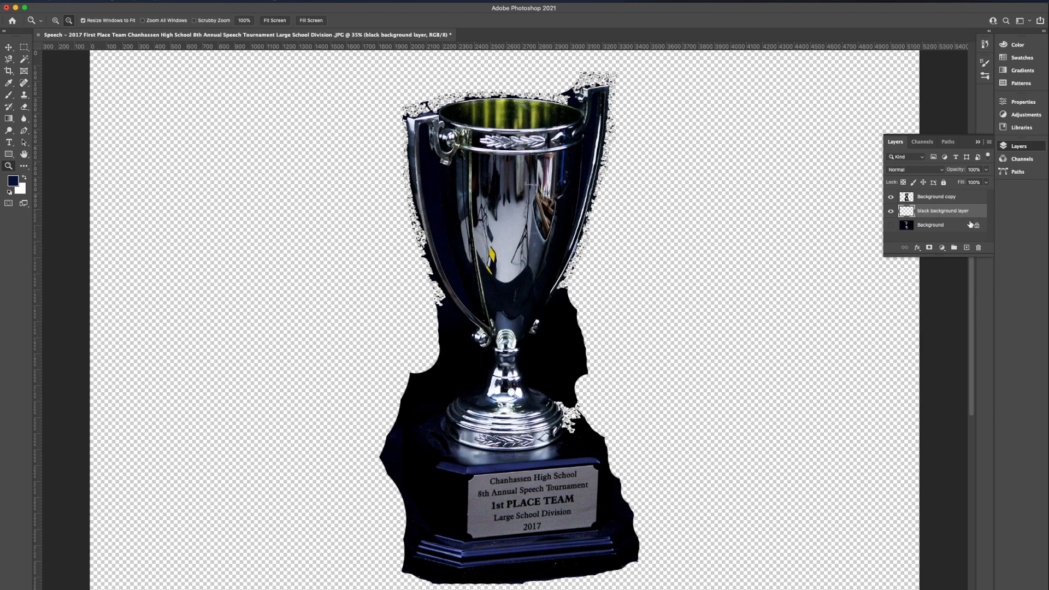
Apply a Solid Color fill to the black background layer and set its color to pure black, 000000
left_click(943, 251)
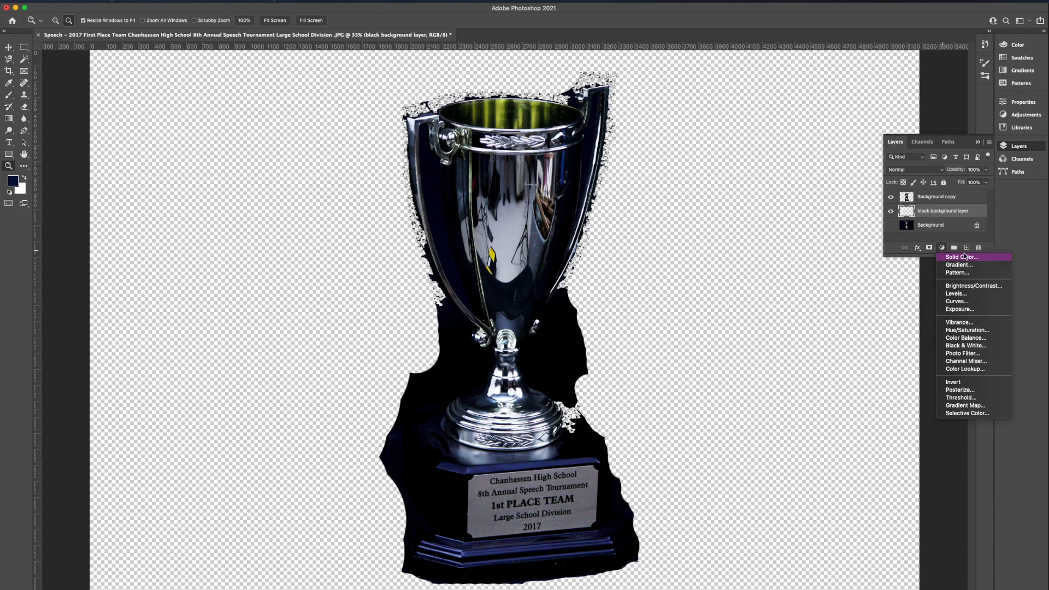
left_click(966, 258)
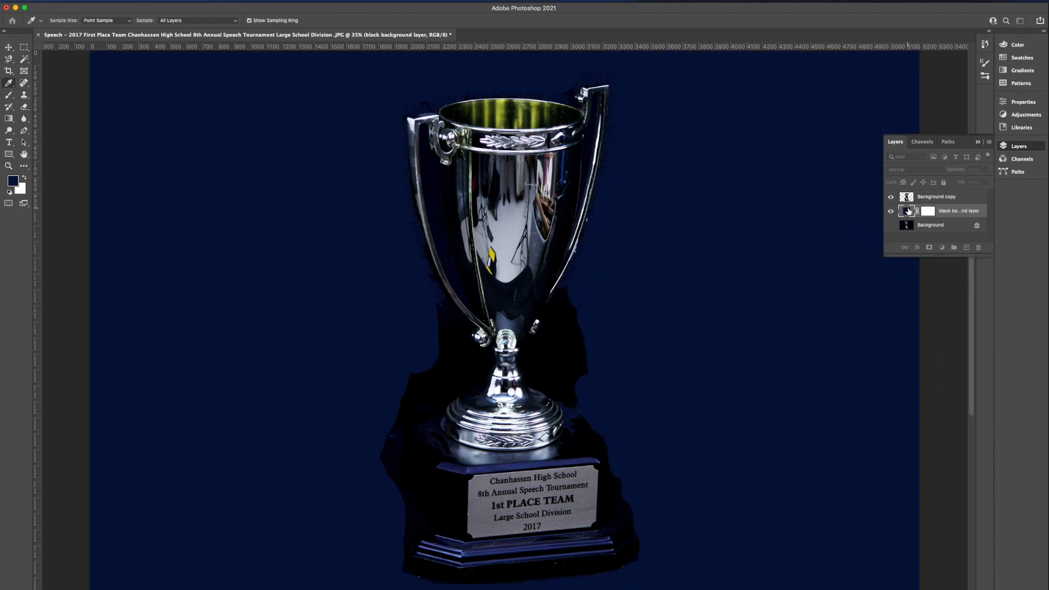
double_click(907, 210)
left_click_drag(781, 94, 832, 273)
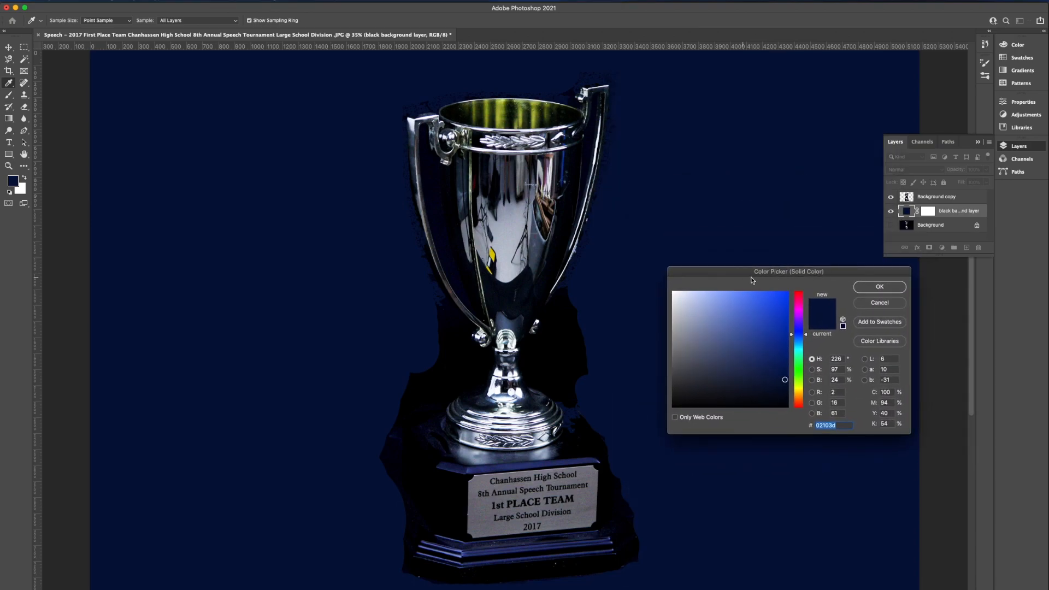
left_click_drag(785, 380, 785, 413)
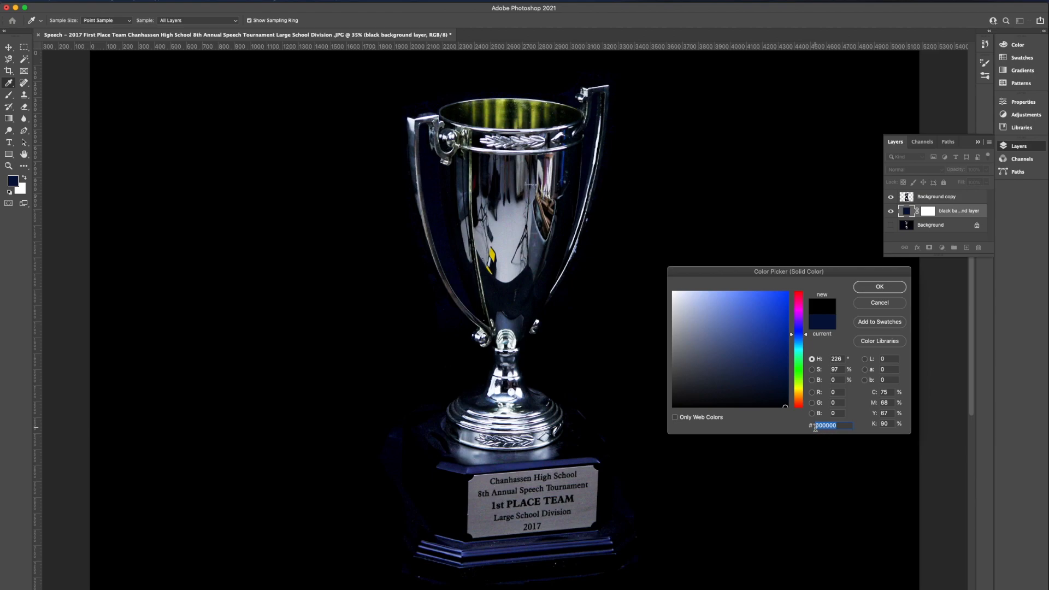
left_click(883, 286)
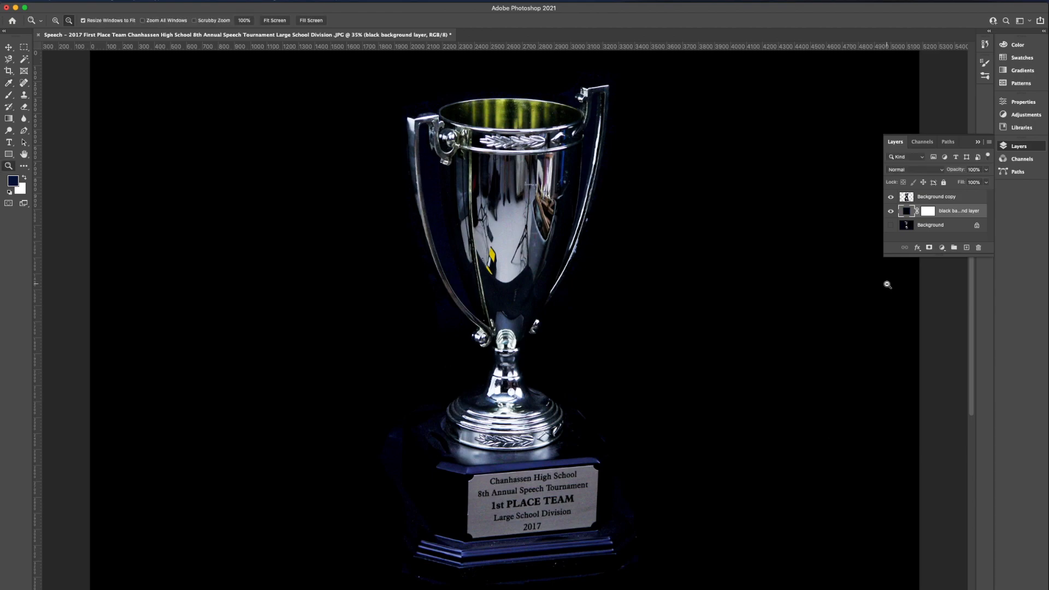
Examine the trophy against the black fill, up close at 200% around the left handle and the gap beside the cup
scroll(604, 410, "up", 5)
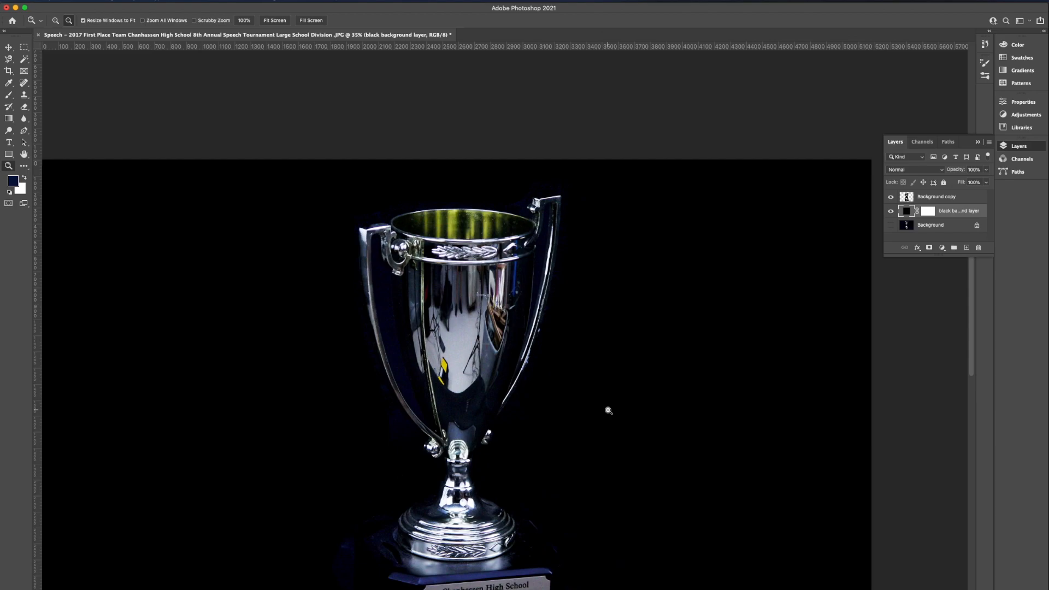
scroll(609, 410, "down", 3)
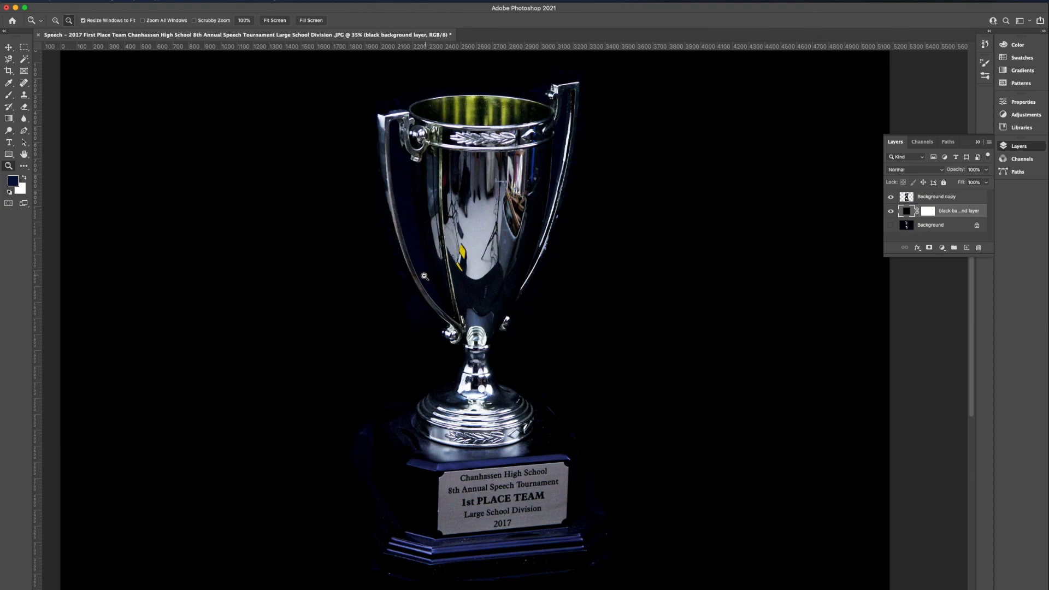
left_click(425, 276)
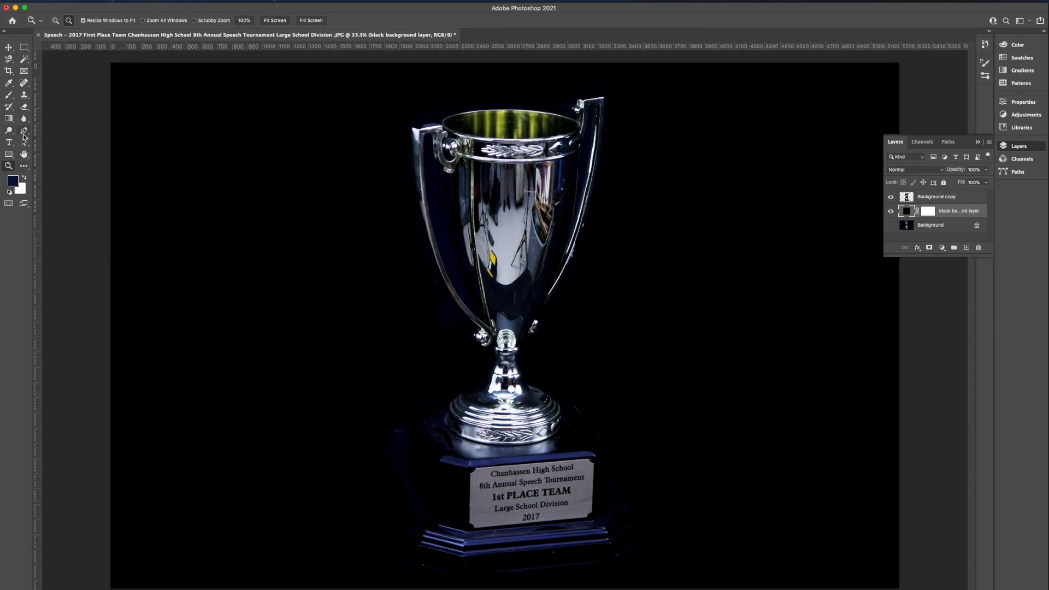
left_click(55, 20)
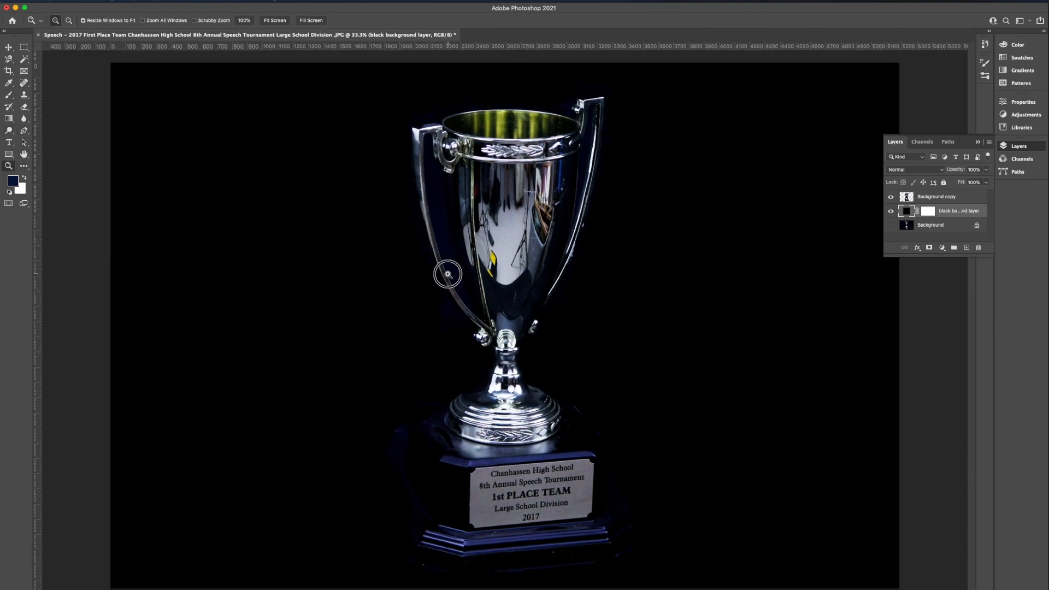
left_click(446, 271)
scroll(447, 270, "up", 5)
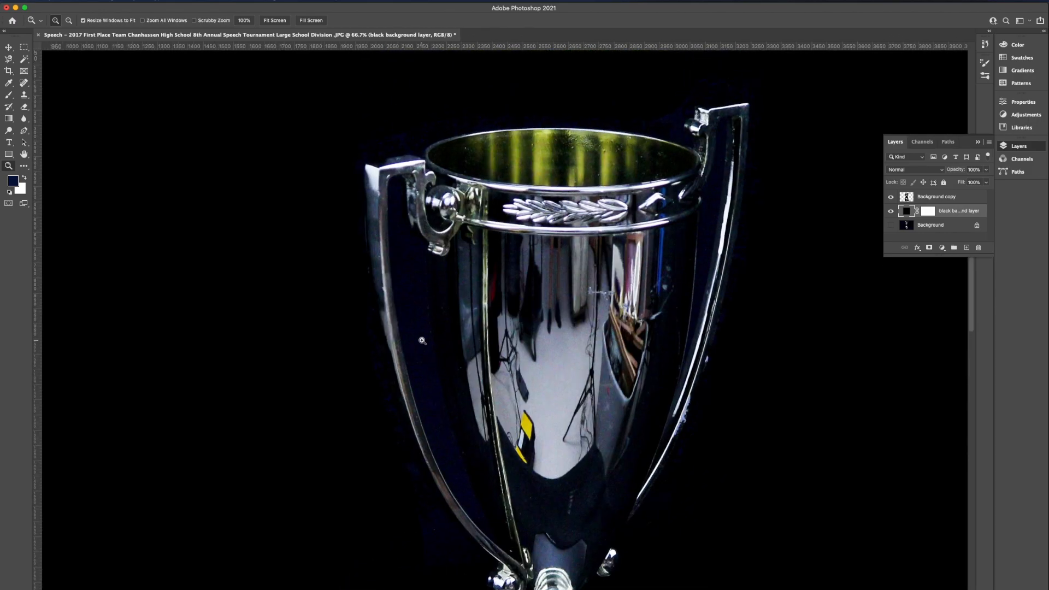
left_click(423, 339)
left_click(426, 338)
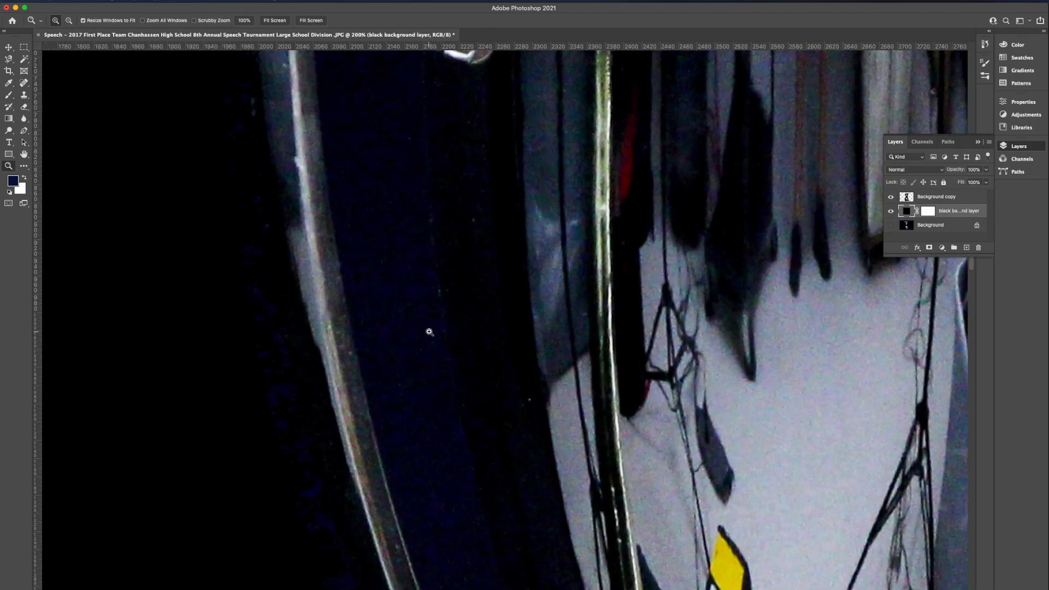
scroll(429, 331, "up", 5)
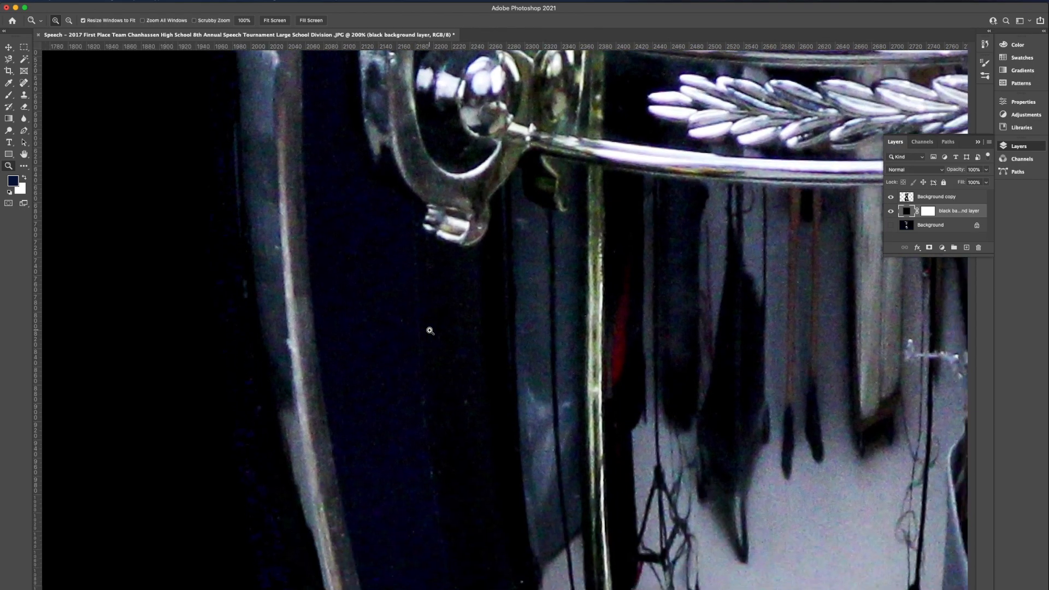
Make the Background copy layer active and check its content by hiding it and showing it again
left_click(961, 201)
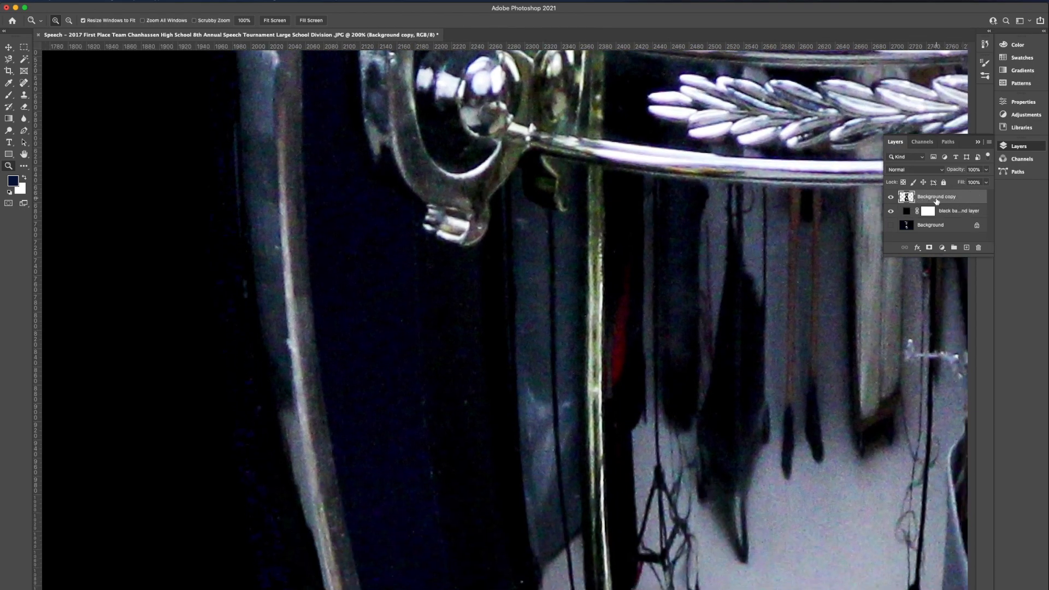
left_click(890, 197)
left_click(890, 197)
left_click(890, 197)
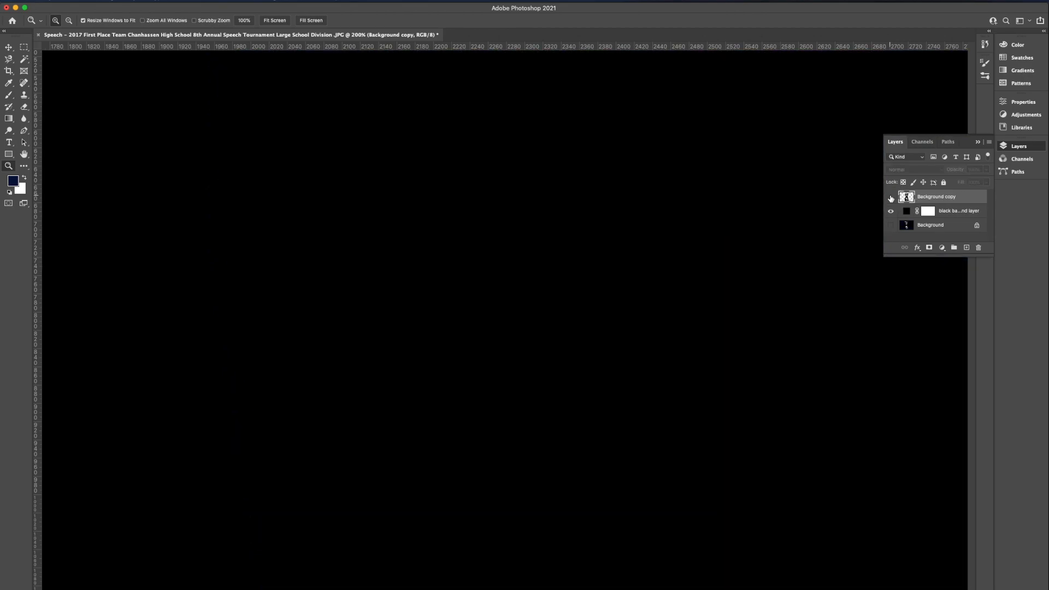
left_click(890, 198)
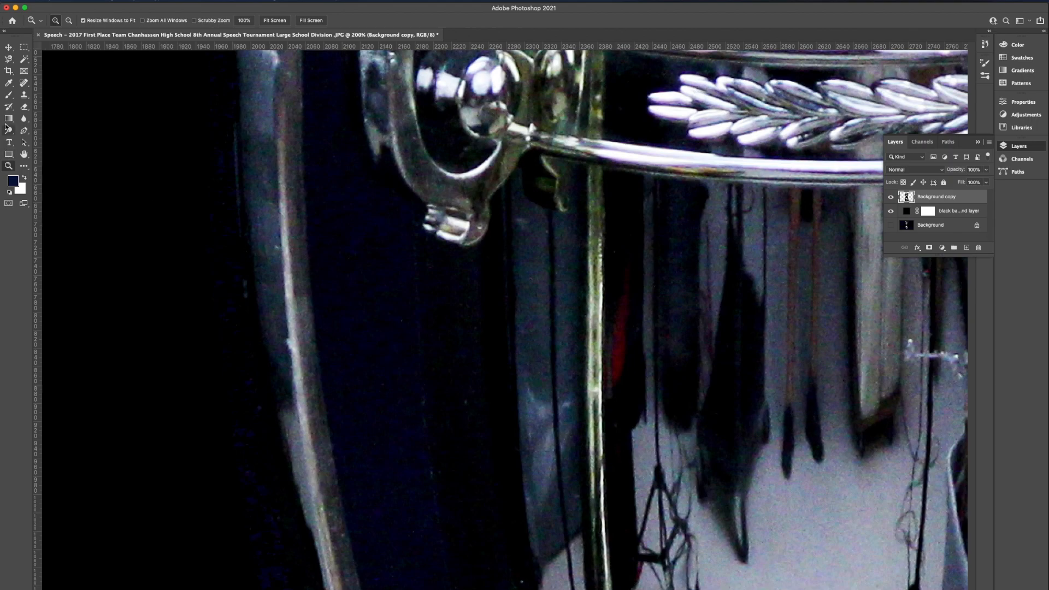
Select the dark blue backdrop between the left handle and the cup with the Magic Wand
left_click(22, 61)
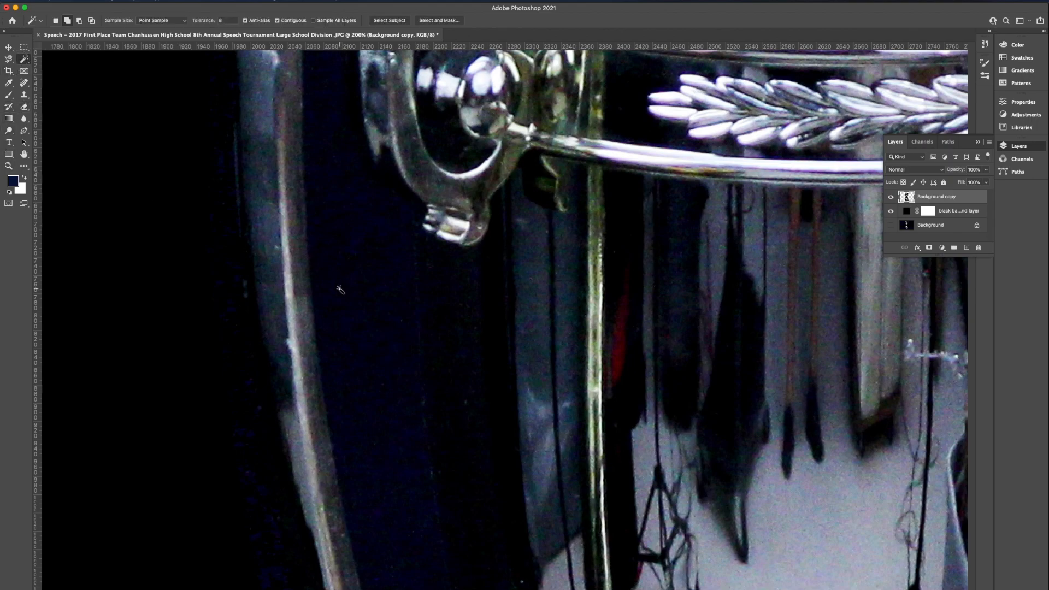
scroll(350, 316, "down", 5)
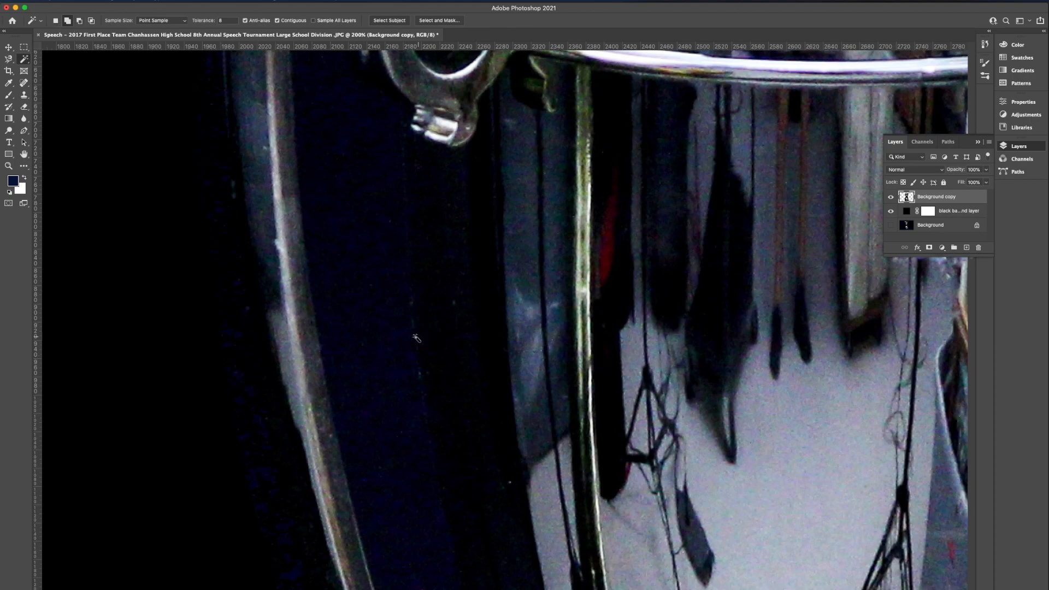
left_click(378, 289)
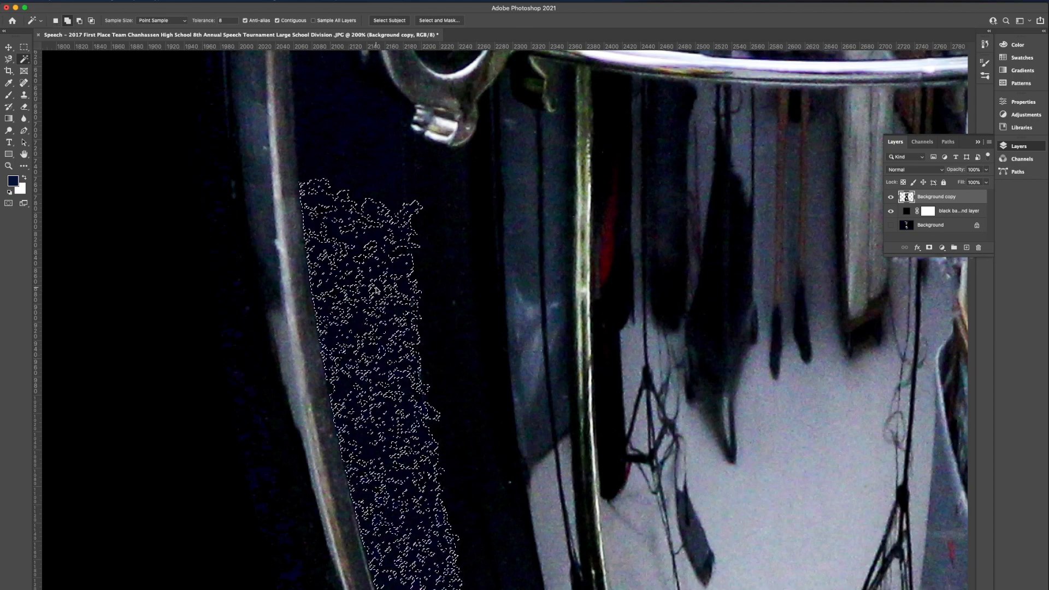
scroll(382, 298, "down", 10)
scroll(392, 303, "up", 3)
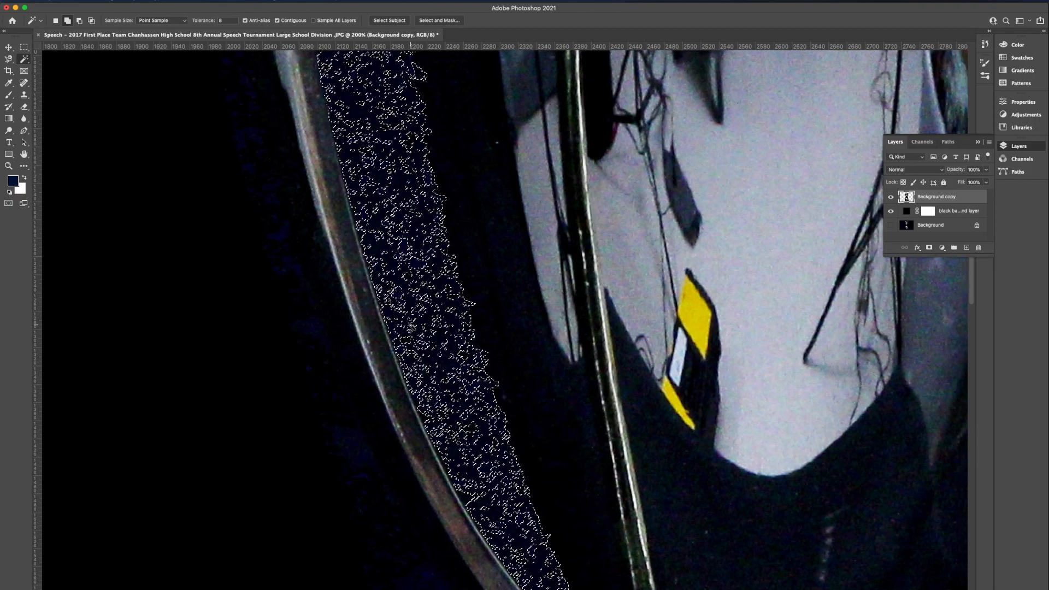
Select the dark blue backdrop higher up the gap between the left handle and the cup with the Magic Wand and delete it
scroll(399, 311, "right", 3)
scroll(411, 327, "up", 5)
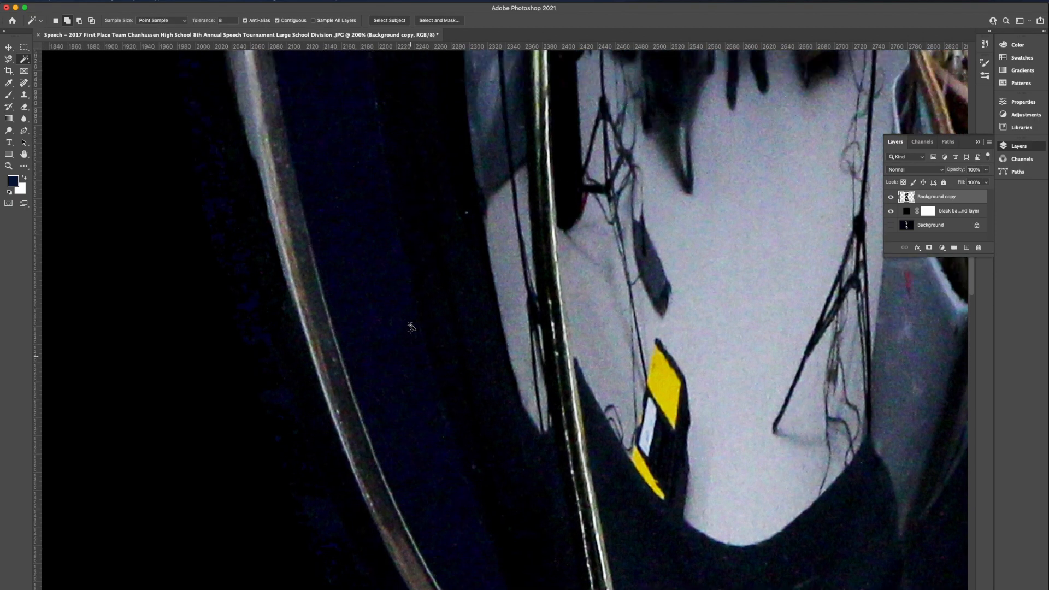
scroll(411, 326, "up", 12)
scroll(411, 327, "left", 3)
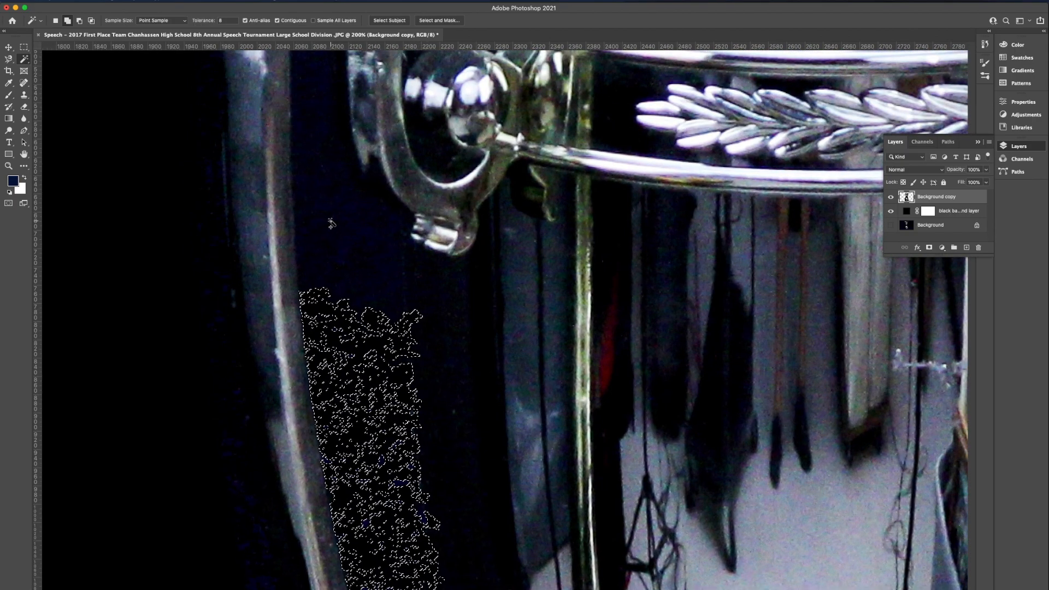
left_click(333, 218)
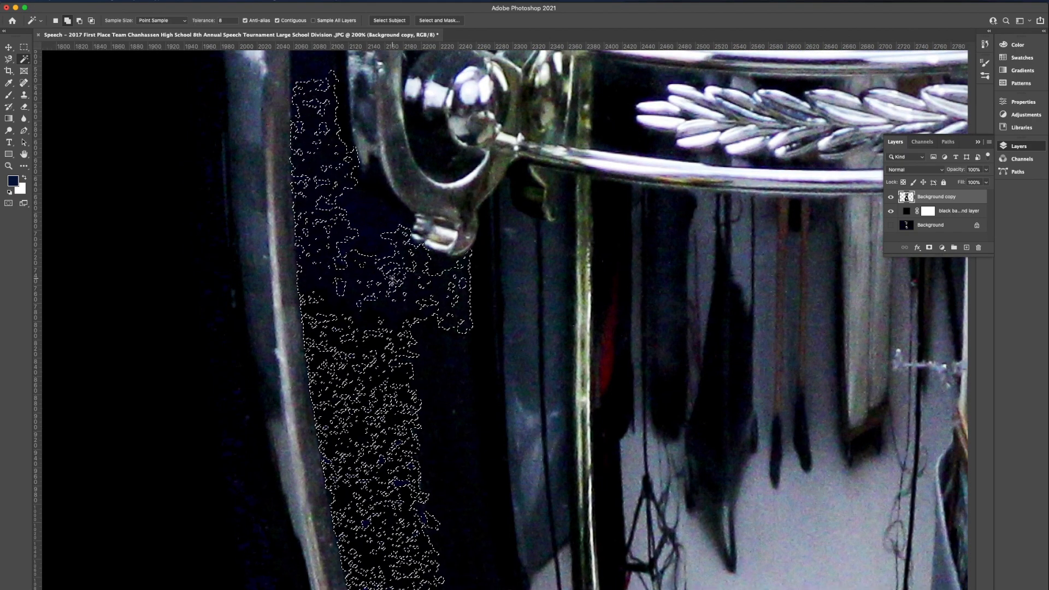
scroll(378, 253, "up", 1)
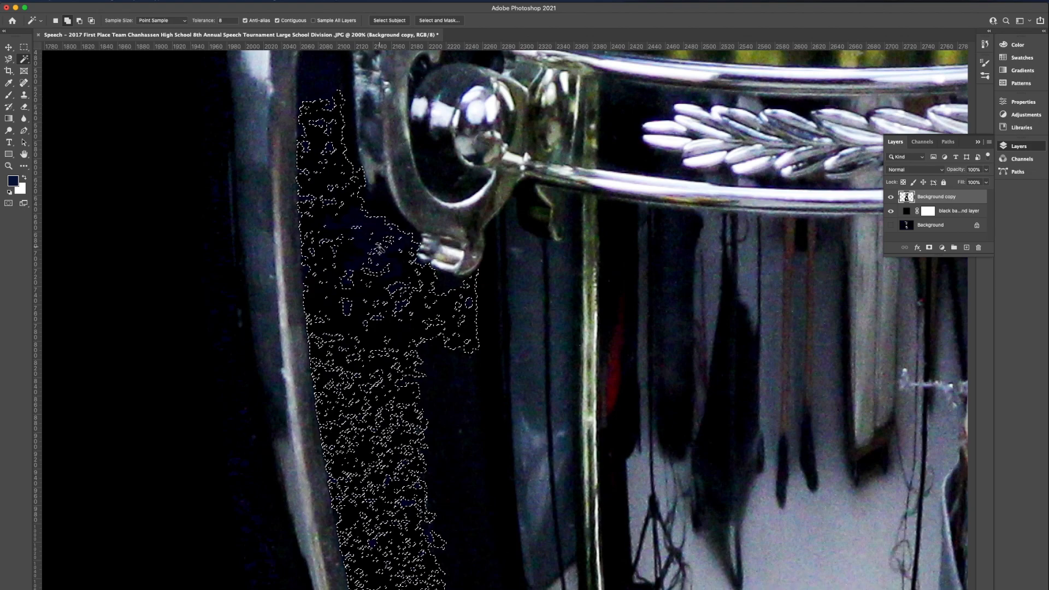
Select the remaining backdrop at the top of the gap under the left handle's corner, remove it, and clear the selection
scroll(361, 229, "up", 7)
scroll(361, 229, "left", 1)
left_click(344, 202)
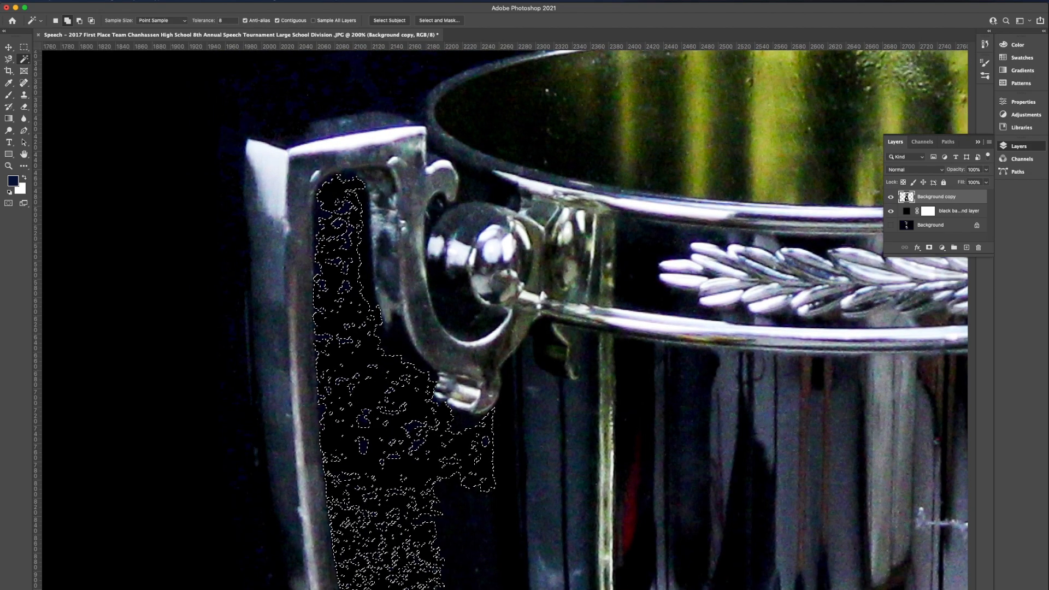
left_click(180, 0)
left_click(192, 12)
scroll(295, 177, "down", 10)
scroll(295, 177, "right", 3)
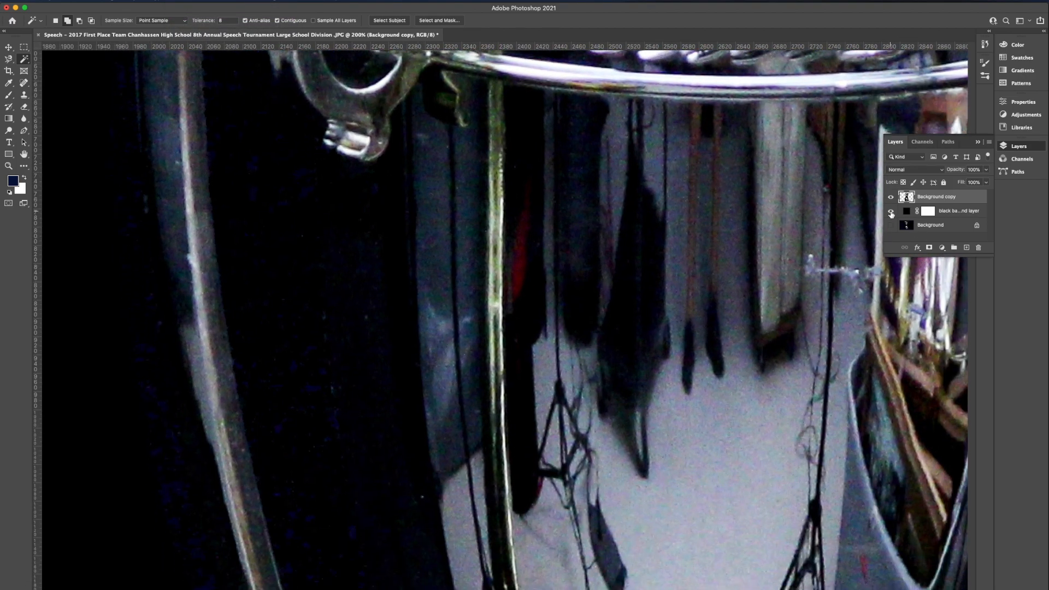
scroll(520, 505, "down", 3)
scroll(521, 505, "left", 5)
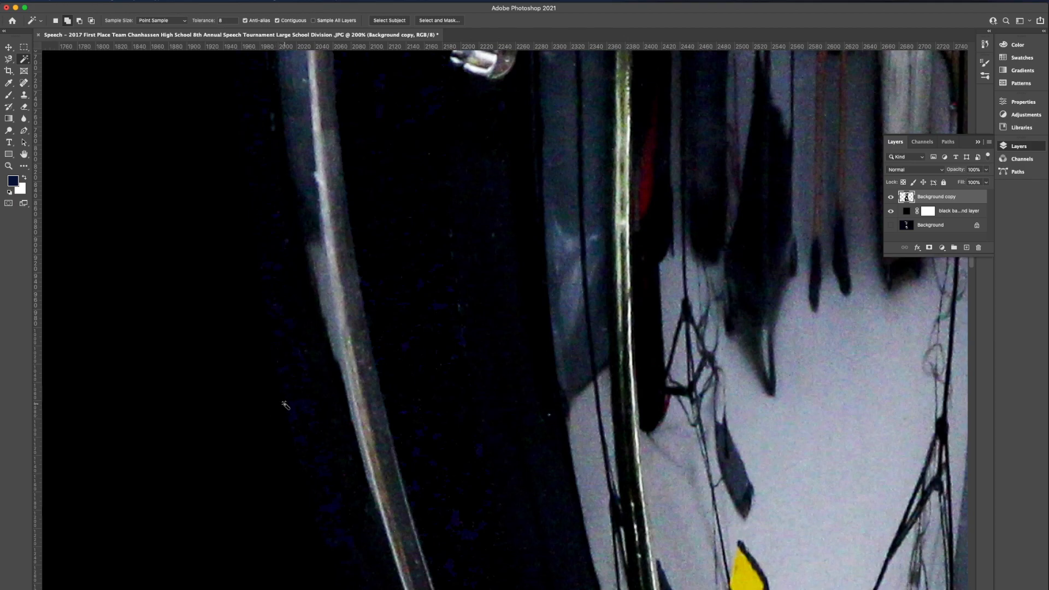
left_click(297, 417)
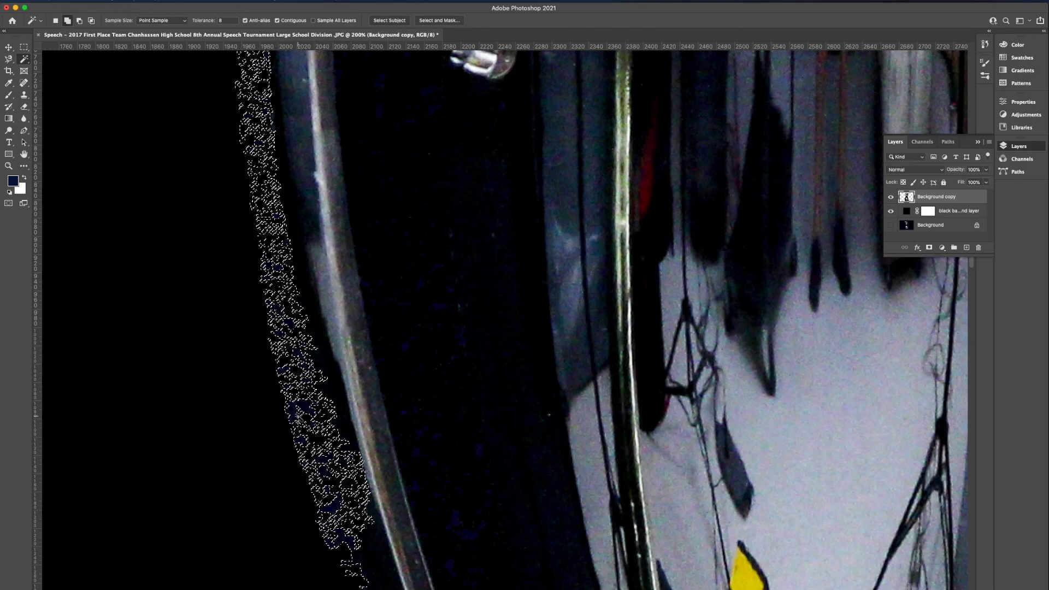
key("super+d")
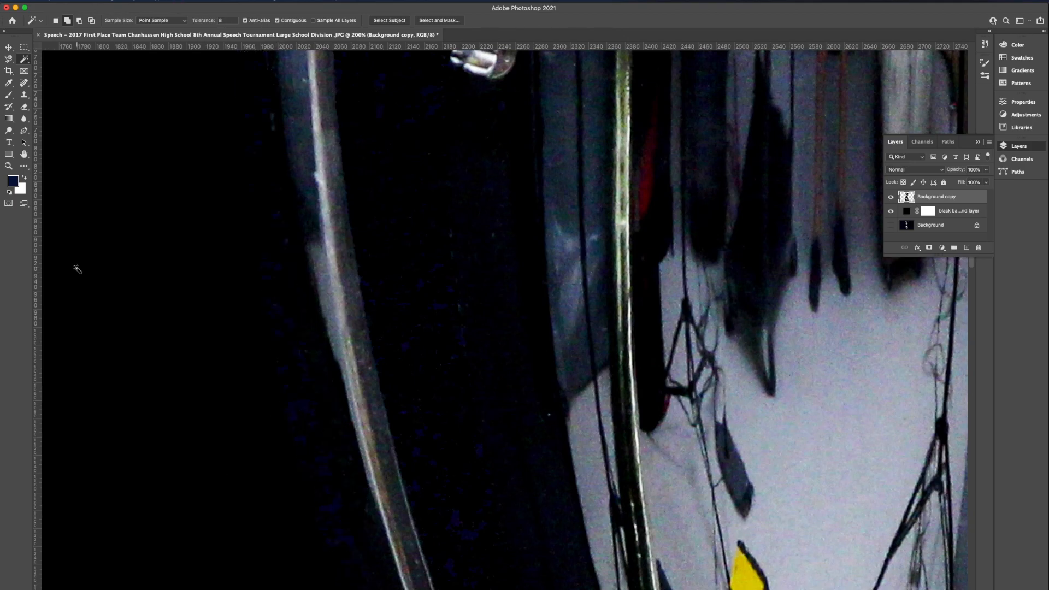
Erase the leftover dark blue fringe outside the left handle, from its upper part down along its lower curve, with the Eraser tool
left_click(24, 106)
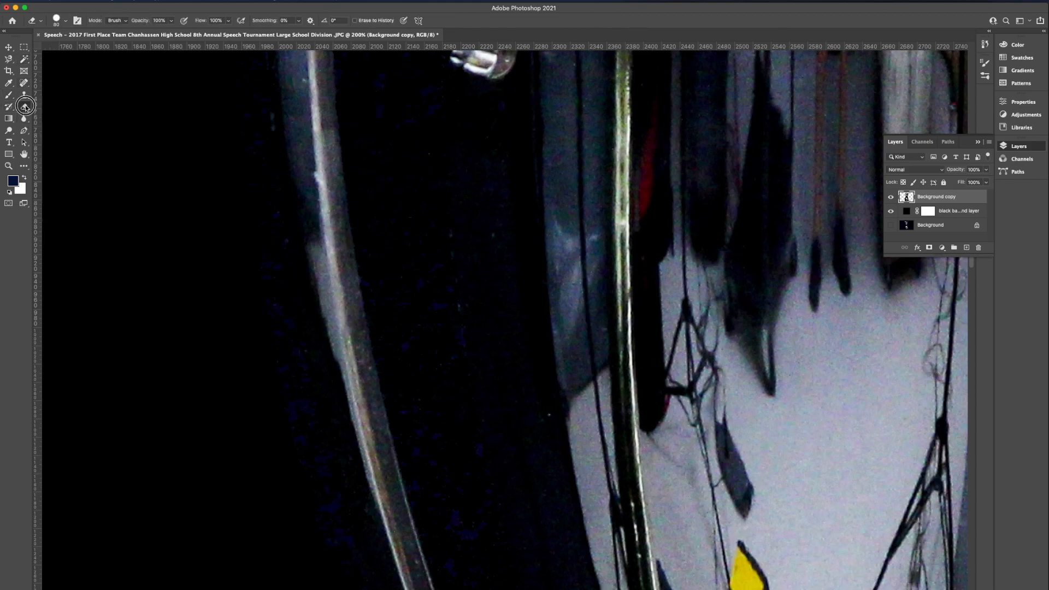
right_click(25, 107)
left_click(65, 106)
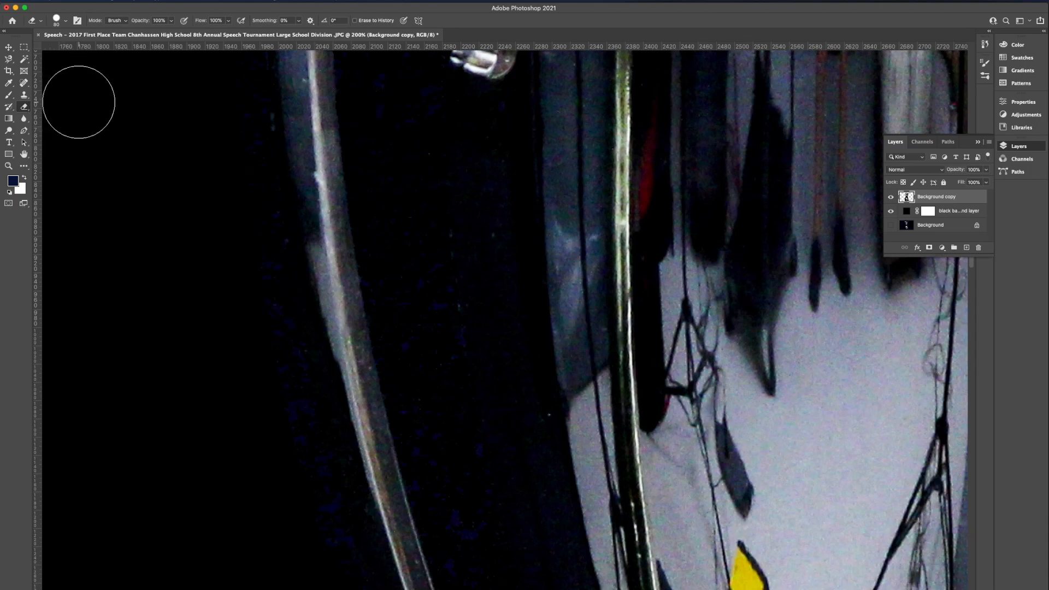
mouse_move(248, 331)
left_mouse_down()
mouse_move(274, 456)
mouse_move(246, 290)
mouse_move(234, 108)
mouse_move(227, 180)
left_mouse_up()
scroll(227, 179, "down", 5)
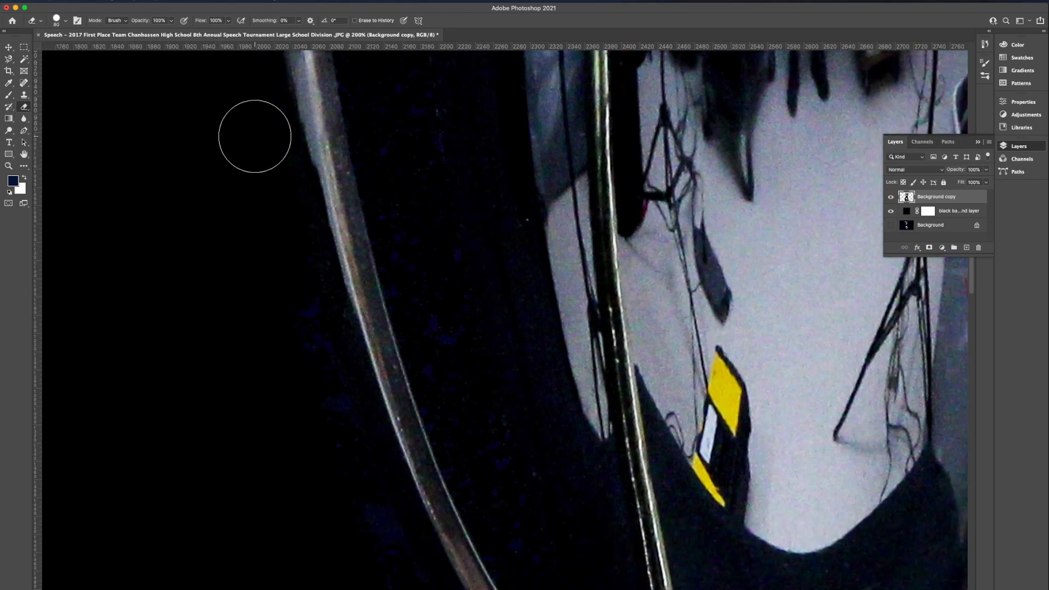
scroll(260, 225, "down", 5)
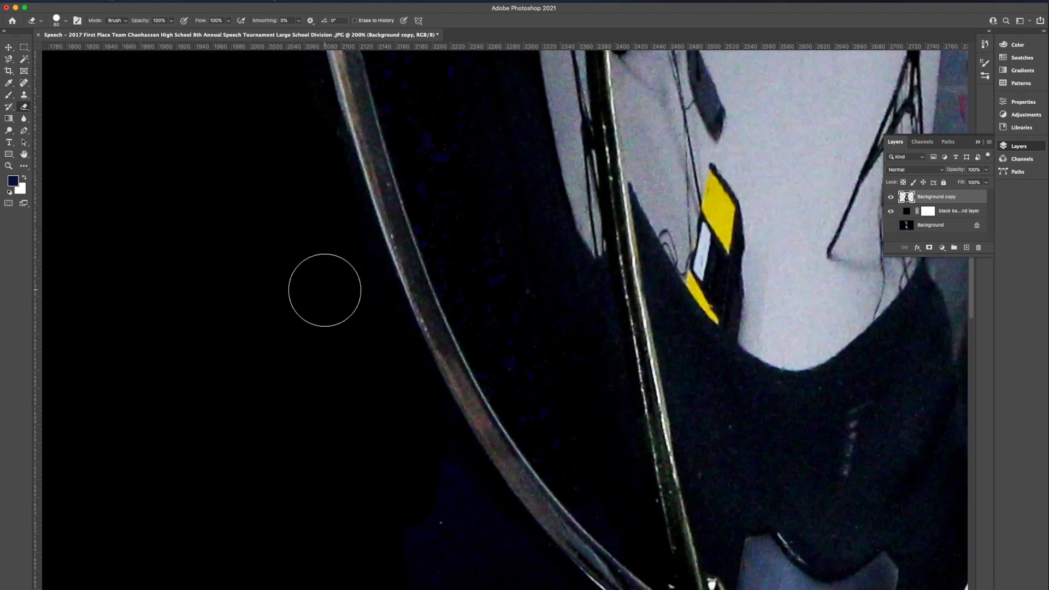
scroll(324, 291, "down", 5)
mouse_move(324, 292)
left_mouse_down()
mouse_move(414, 523)
mouse_move(365, 315)
mouse_move(409, 351)
mouse_move(471, 455)
mouse_move(498, 477)
mouse_move(377, 312)
left_mouse_up()
Erase the dark blue fringe along the outer edge of the right handle, working from its lower curve up toward its top corner
scroll(376, 311, "right", 10)
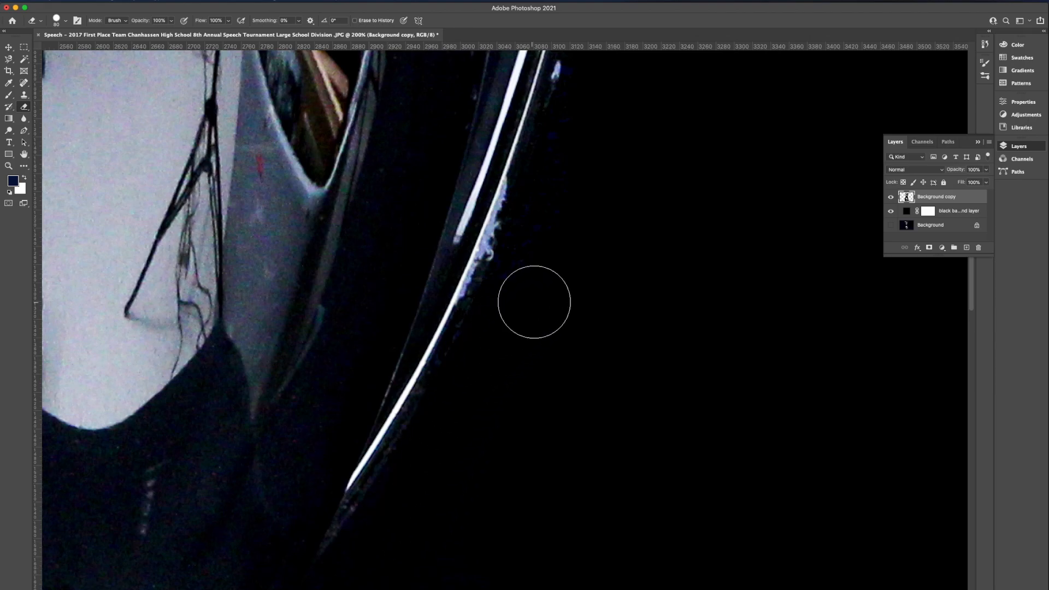
scroll(527, 311, "up", 4)
scroll(526, 312, "right", 1)
scroll(526, 312, "down", 1)
scroll(526, 311, "right", 1)
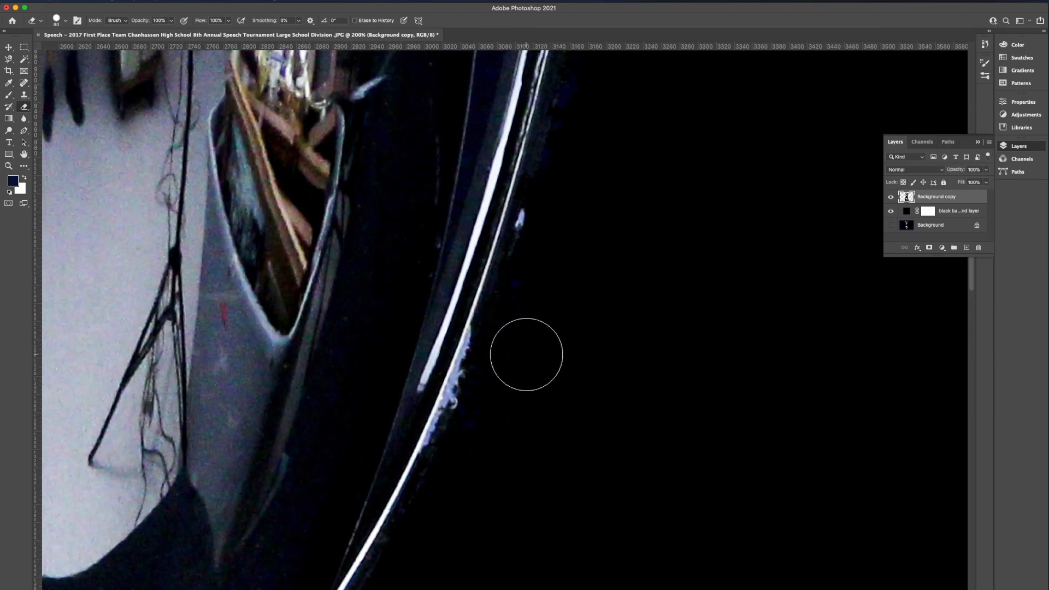
scroll(520, 415, "up", 14)
scroll(520, 416, "right", 4)
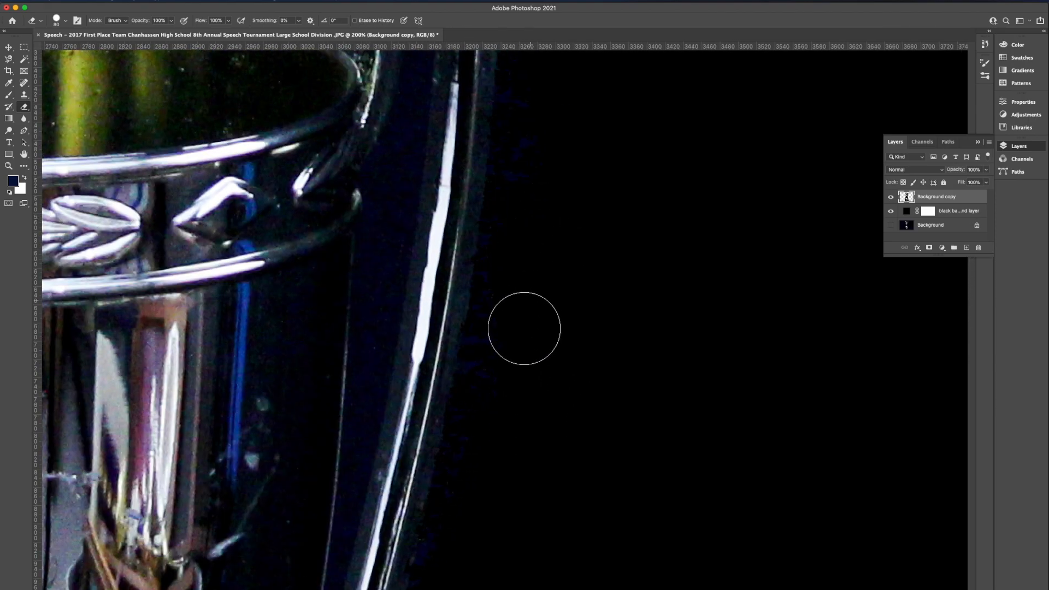
scroll(437, 557, "up", 5)
scroll(437, 558, "right", 1)
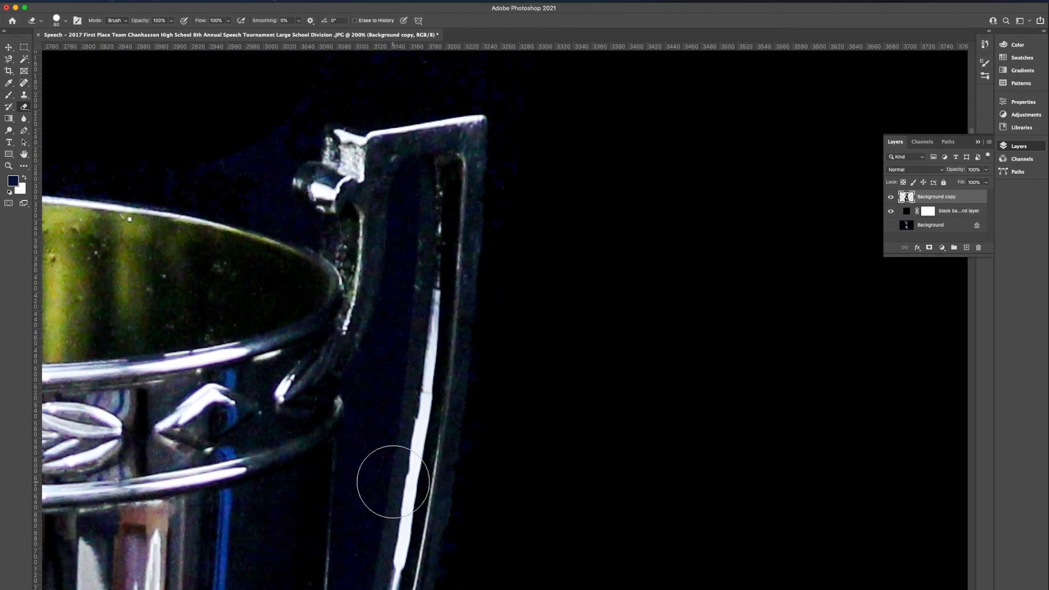
Erase the leftover blue backdrop above the right handle's top and along the cup's rim
scroll(309, 246, "up", 1)
scroll(309, 246, "left", 1)
scroll(309, 245, "up", 4)
scroll(309, 246, "left", 1)
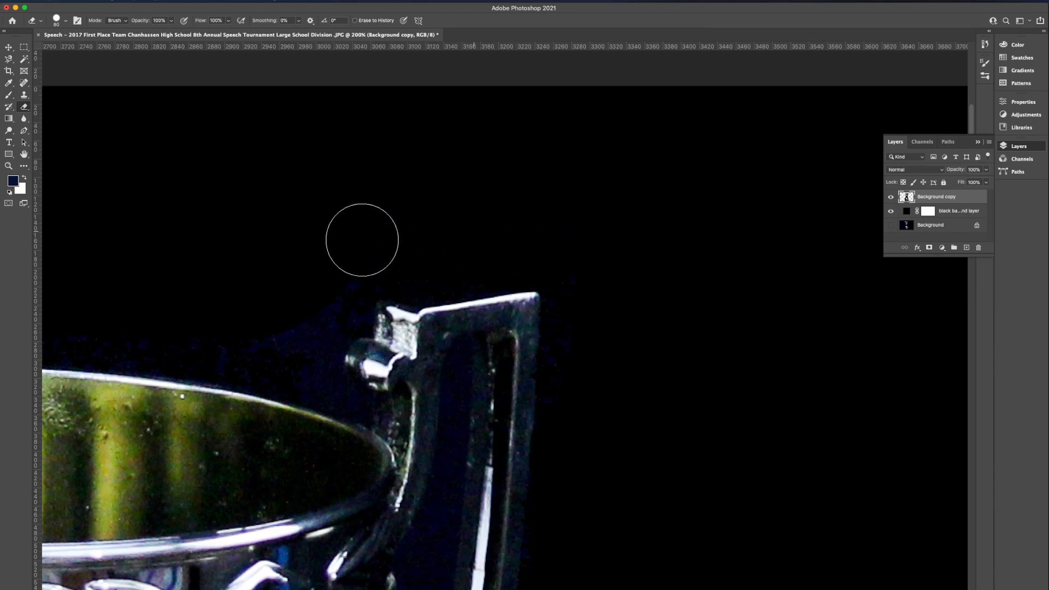
scroll(155, 322, "left", 5)
scroll(155, 323, "down", 1)
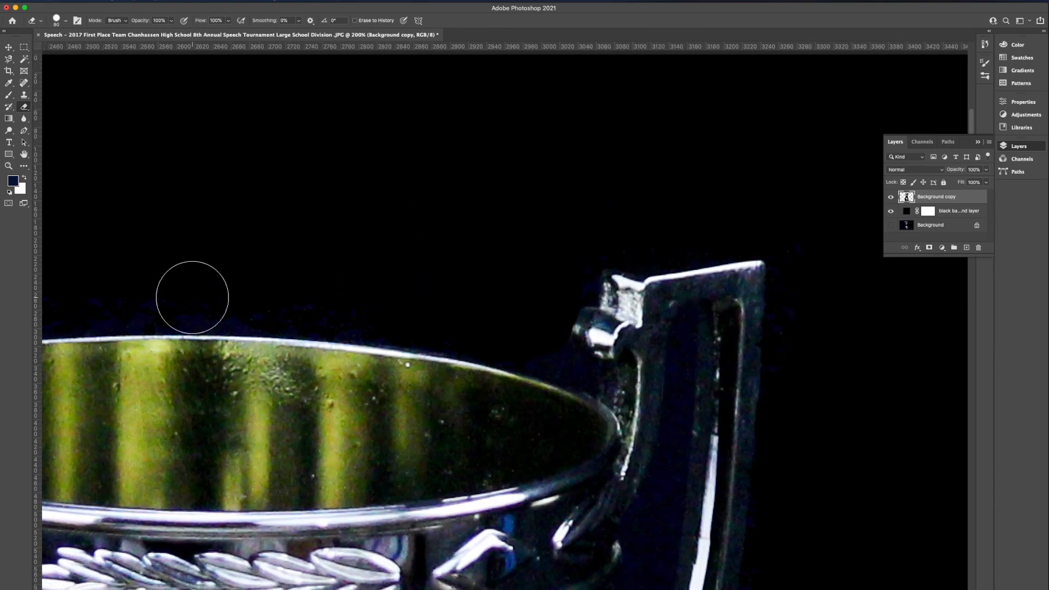
scroll(445, 302, "left", 4)
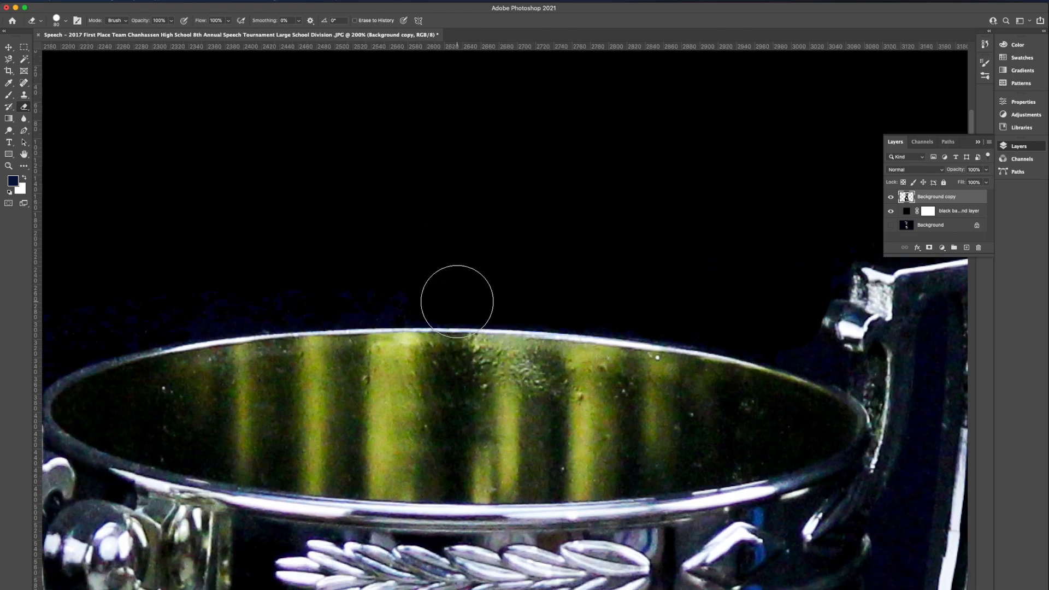
mouse_move(425, 282)
left_mouse_down()
mouse_move(136, 306)
mouse_move(390, 282)
left_mouse_up()
Erase the blue specks beside the far end of the cup's rim and around the left handle's top corner
scroll(419, 279, "left", 5)
scroll(412, 279, "down", 1)
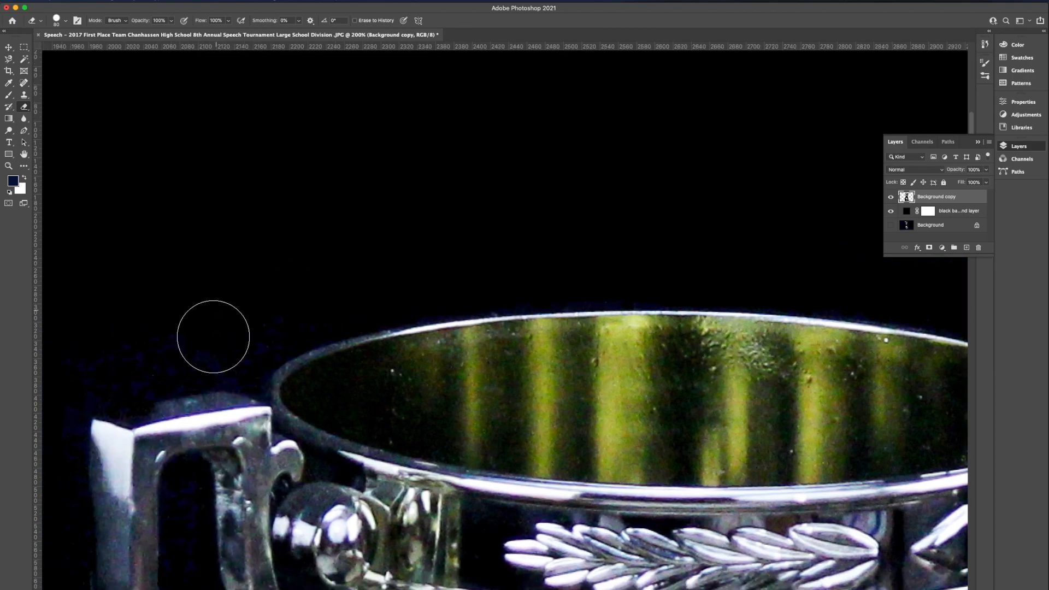
scroll(129, 358, "left", 3)
scroll(129, 359, "down", 3)
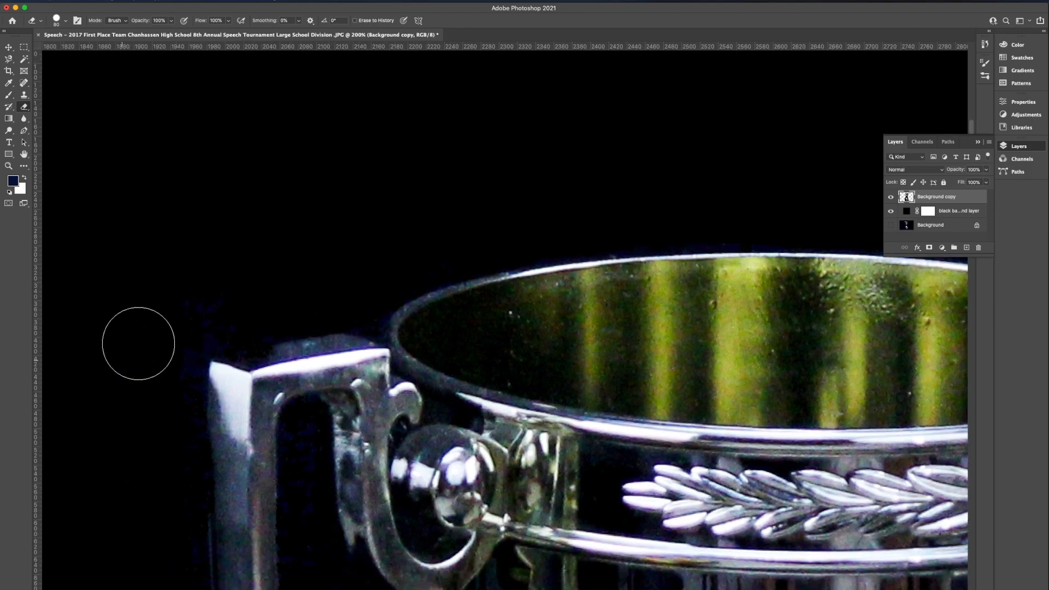
scroll(167, 553, "down", 4)
scroll(166, 553, "right", 1)
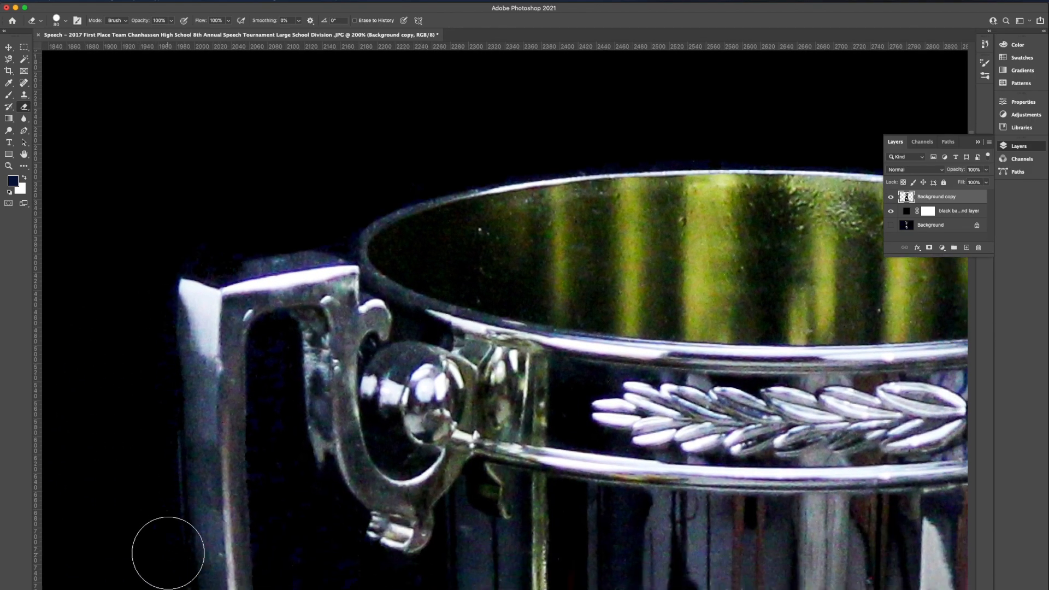
Reduce the eraser size and erase the remaining blue specks inside the gap between the left handle and the cup
key("bracketleft")
key("bracketleft")
key("bracketleft")
key("bracketleft")
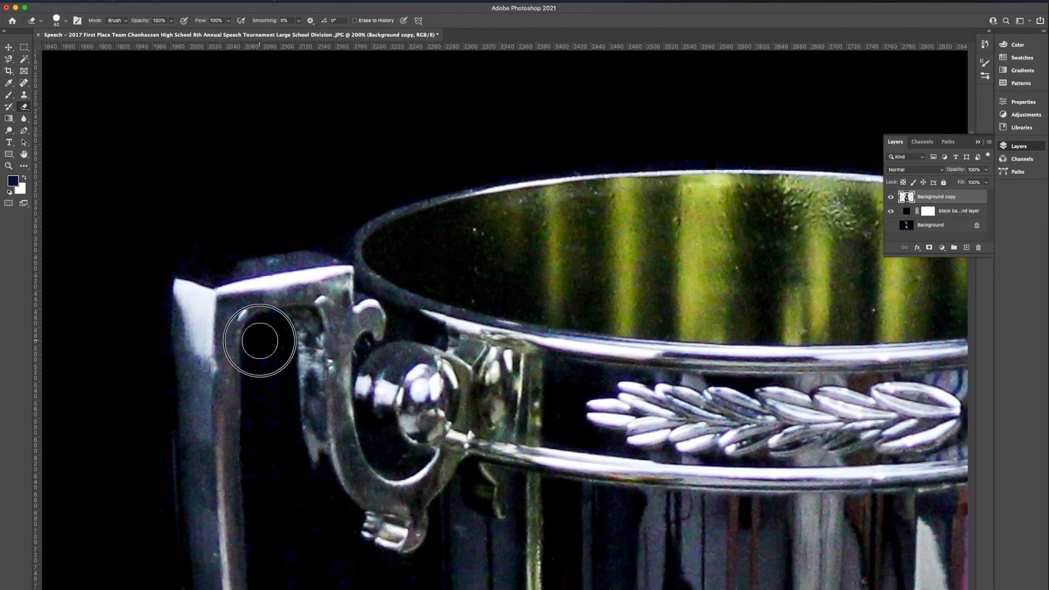
scroll(269, 480, "down", 8)
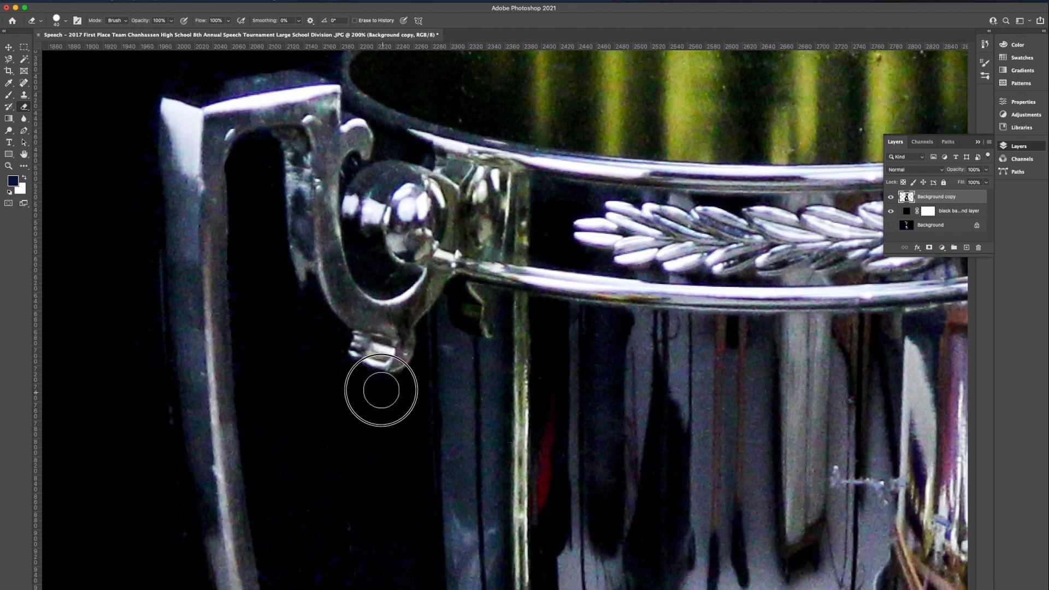
scroll(377, 391, "down", 1)
scroll(380, 389, "down", 8)
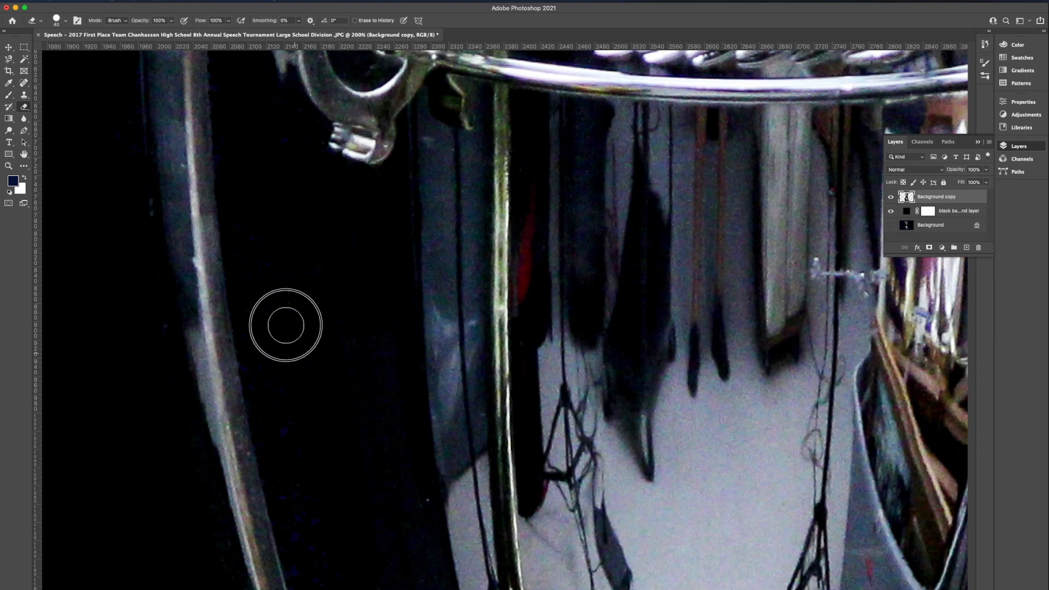
scroll(274, 417, "down", 4)
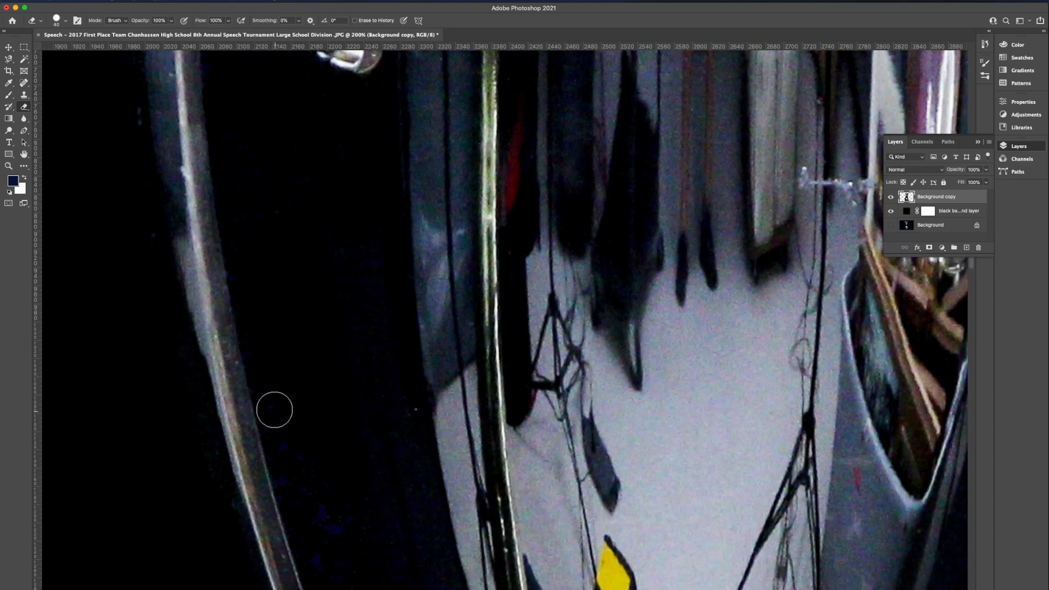
scroll(311, 389, "down", 4)
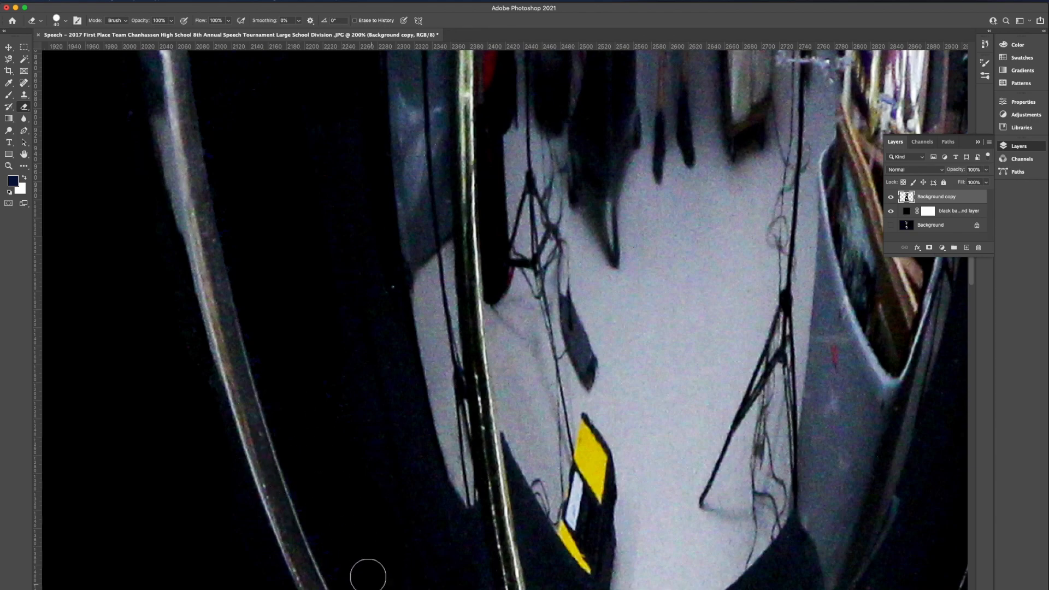
Fit the whole trophy on screen and start saving the image on the computer in JPEG format
left_click(9, 166)
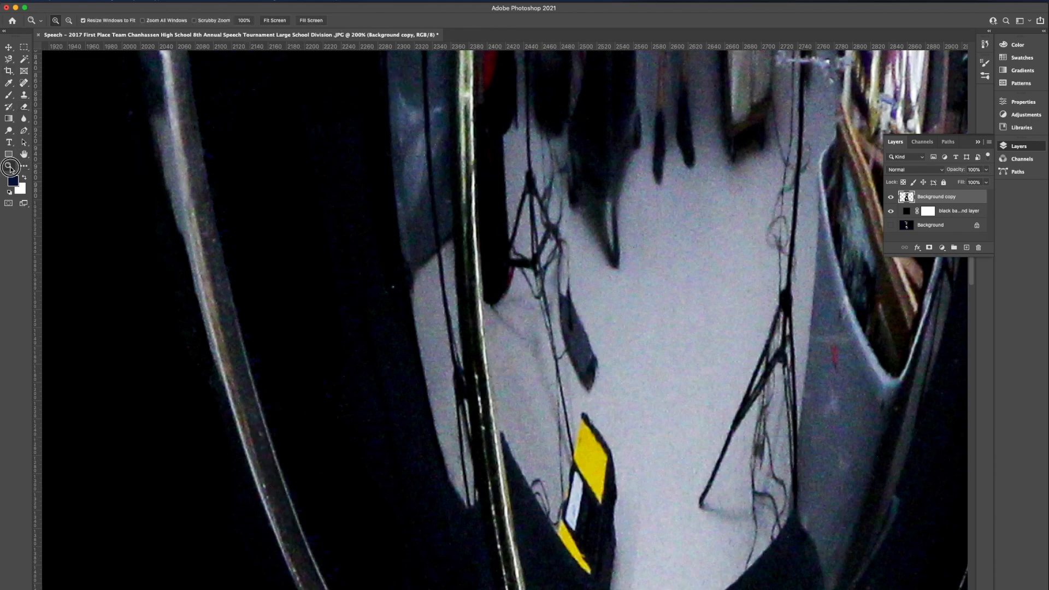
left_click(305, 20)
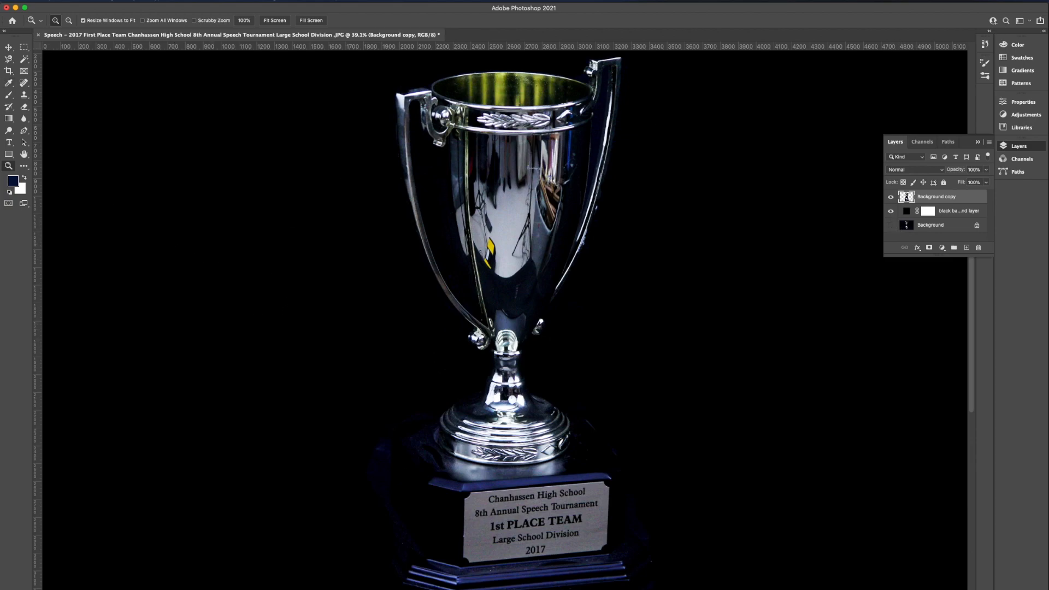
left_click(72, 2)
left_click(90, 100)
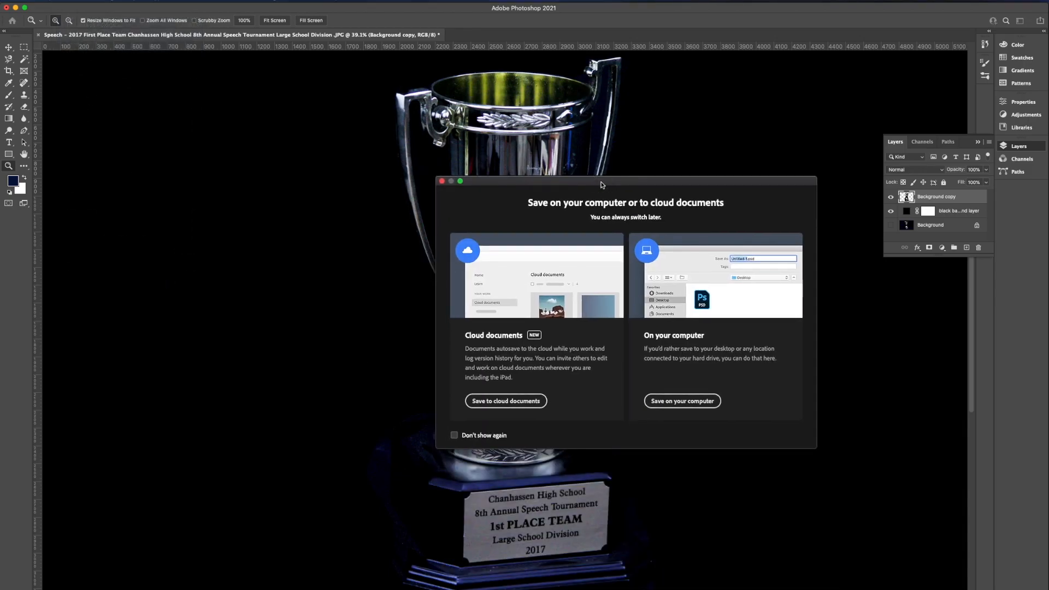
left_click(698, 402)
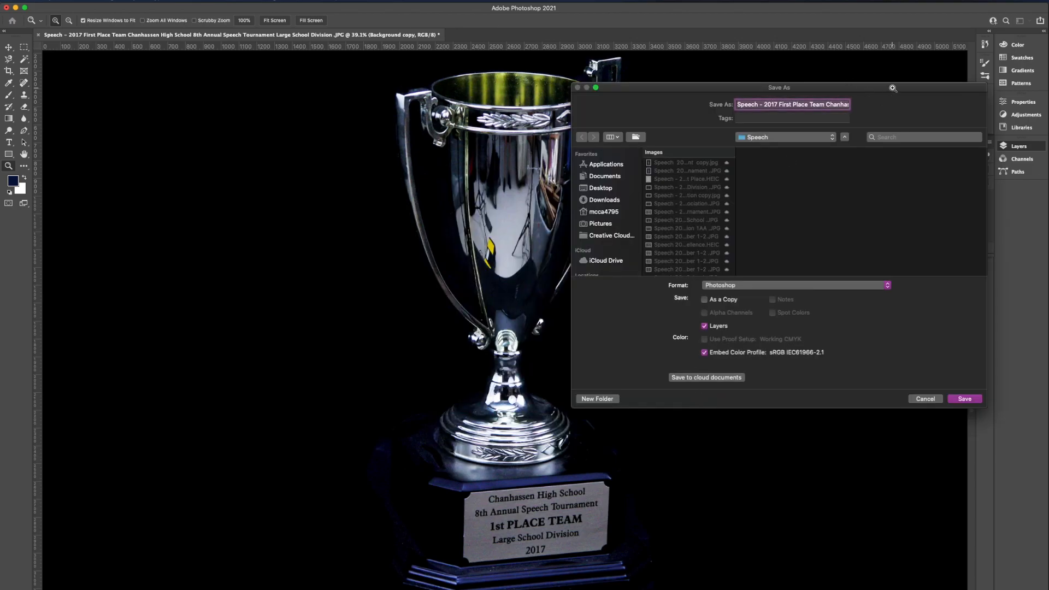
scroll(609, 238, "down", 3)
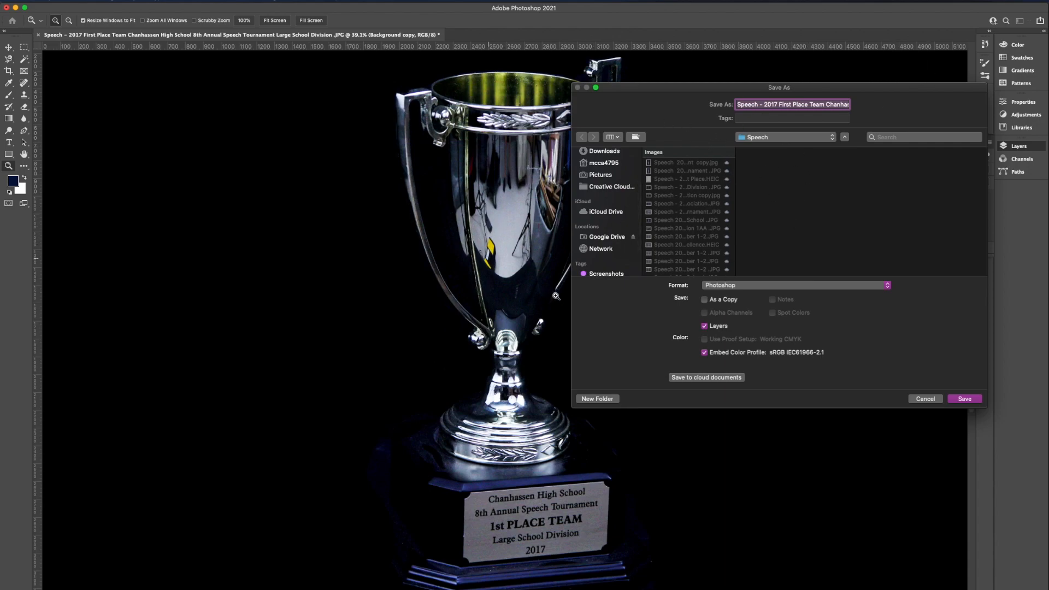
left_click(782, 286)
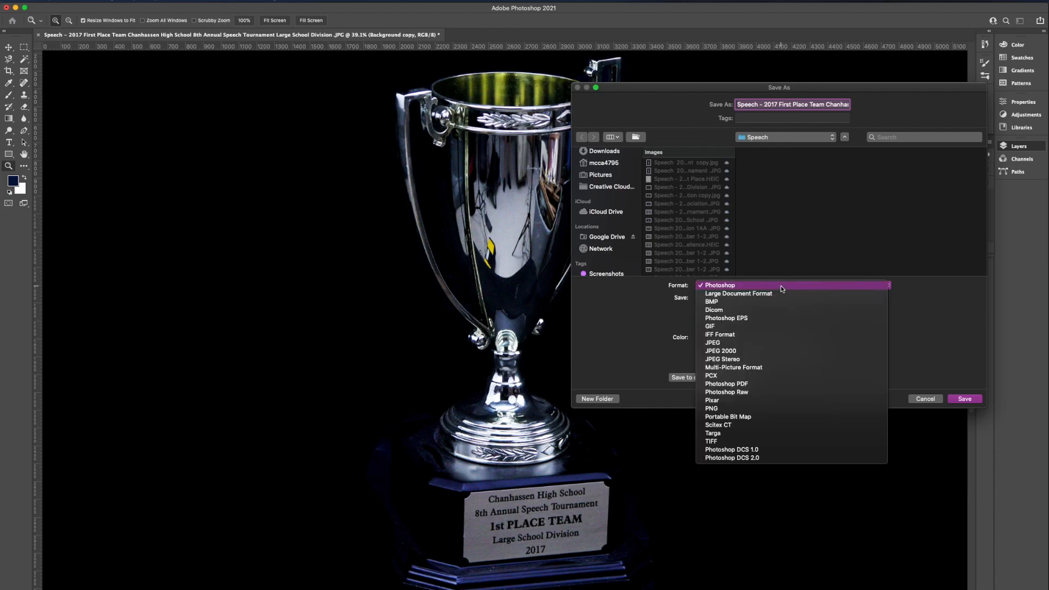
left_click(776, 342)
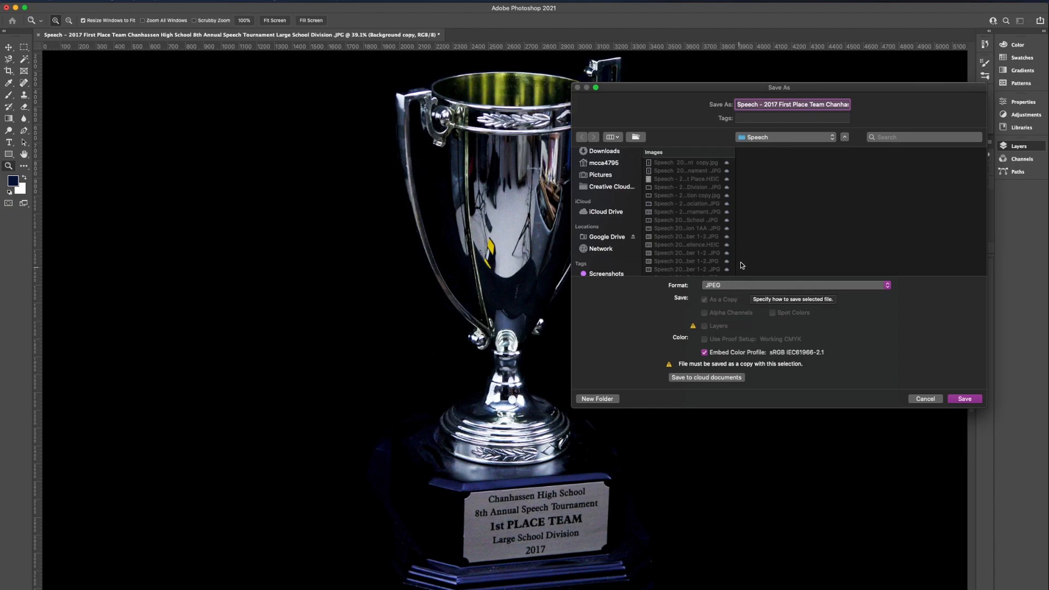
Check the full file name and save under it in the Speech folder, replacing the existing JPG
left_click(748, 105)
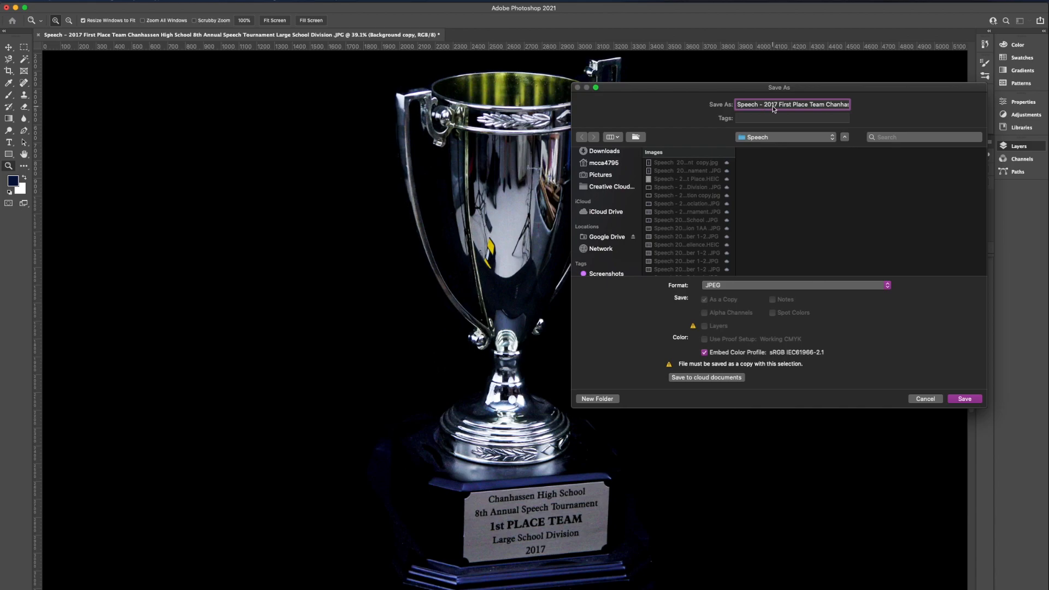
key("Right")
key("Right")
key("Right")
key("Right")
key("Right")
key("Right")
key("Right")
key("Right")
key("Right")
key("Right")
key("Right")
key("Right")
key("Right")
key("Right")
key("Right")
key("Right")
key("Right")
key("Right")
key("Right")
key("Right")
key("Right")
key("Right")
key("Right")
key("Right")
key("Right")
key("Right")
key("Right")
key("Right")
key("Right")
key("Right")
key("Right")
key("Right")
key("Right")
key("Right")
key("Right")
key("Right")
key("Right")
key("Right")
key("Right")
key("Right")
left_click(961, 405)
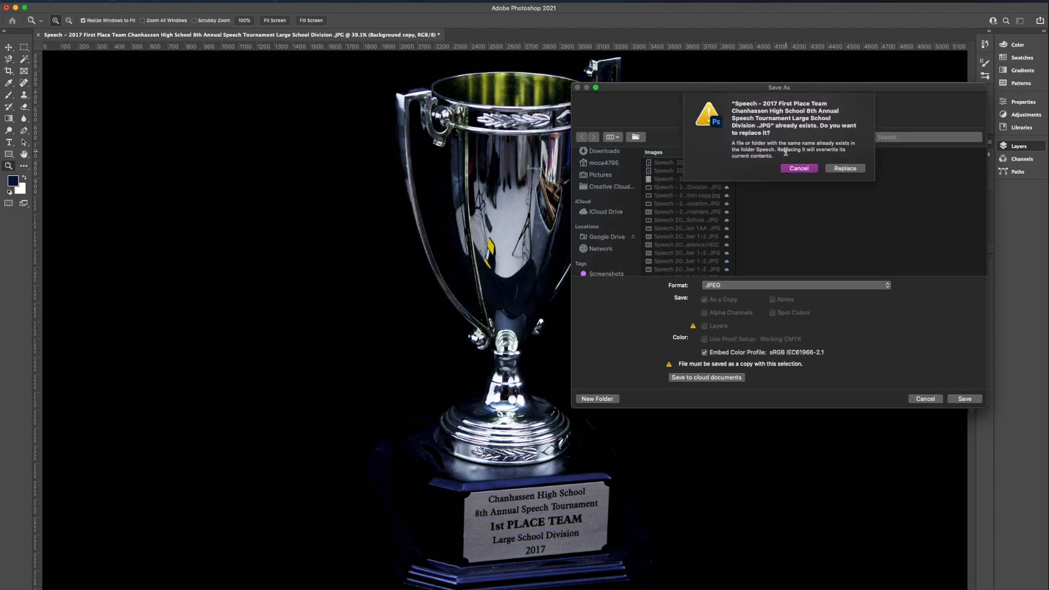
left_click(846, 169)
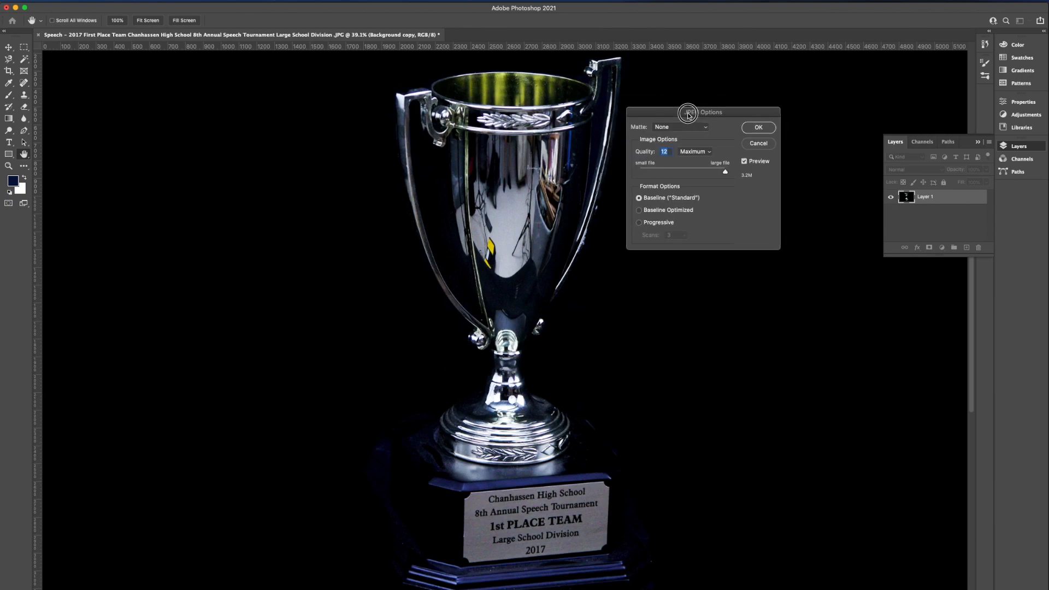
Set the JPEG quality to 8 (High), toggle the preview to compare, and confirm the JPEG options
left_click_drag(724, 171, 701, 172)
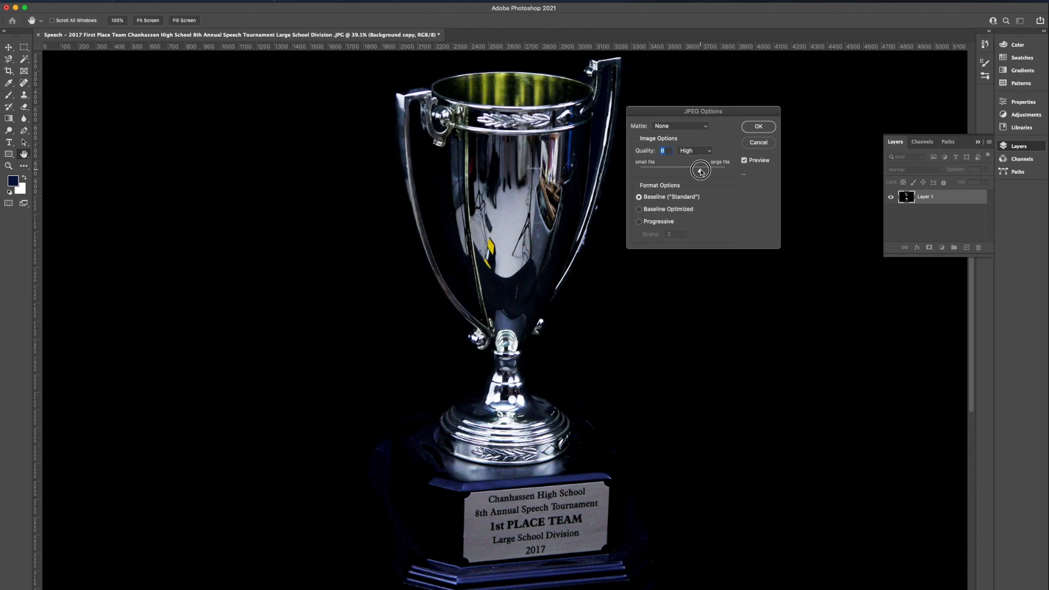
left_click(665, 161)
left_click(744, 161)
left_click(744, 161)
left_click(744, 161)
left_click(758, 126)
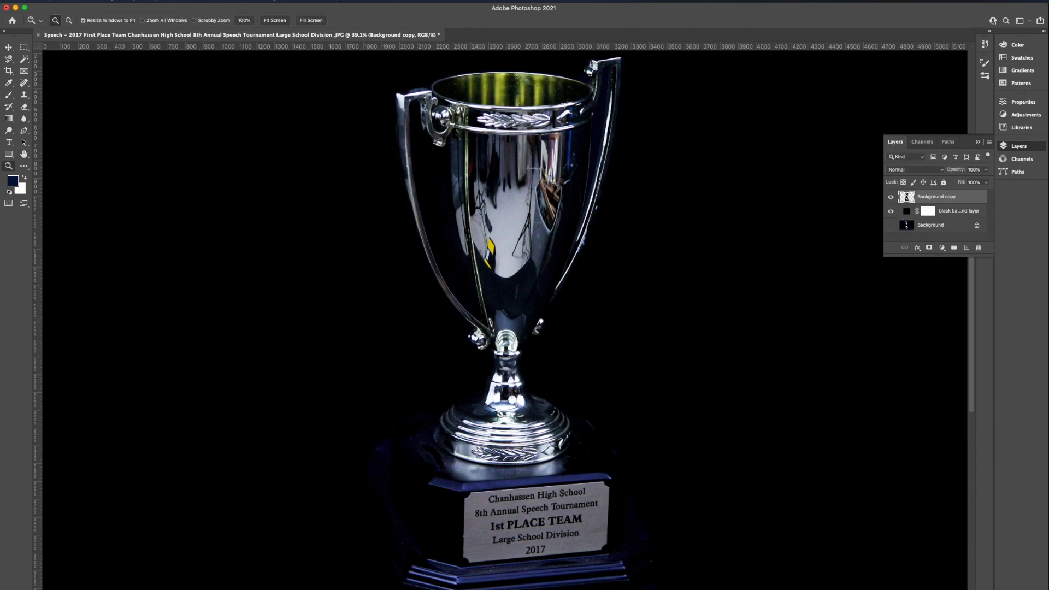
Switch to Finder and open the Speech folder in the Touch Pro Photos shared drive on Google Drive
key("super+Tab")
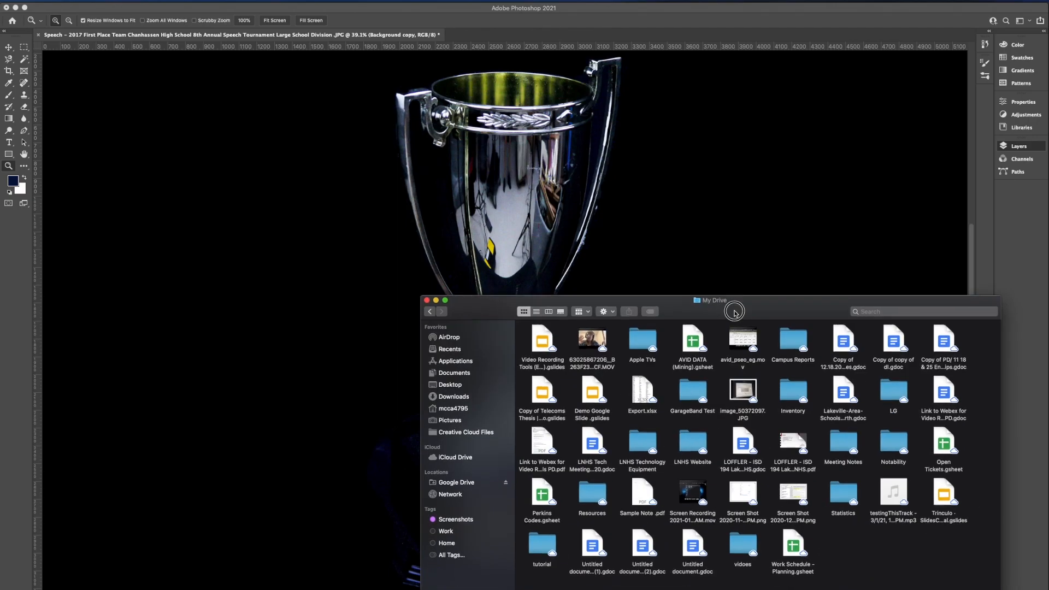
left_click(464, 471)
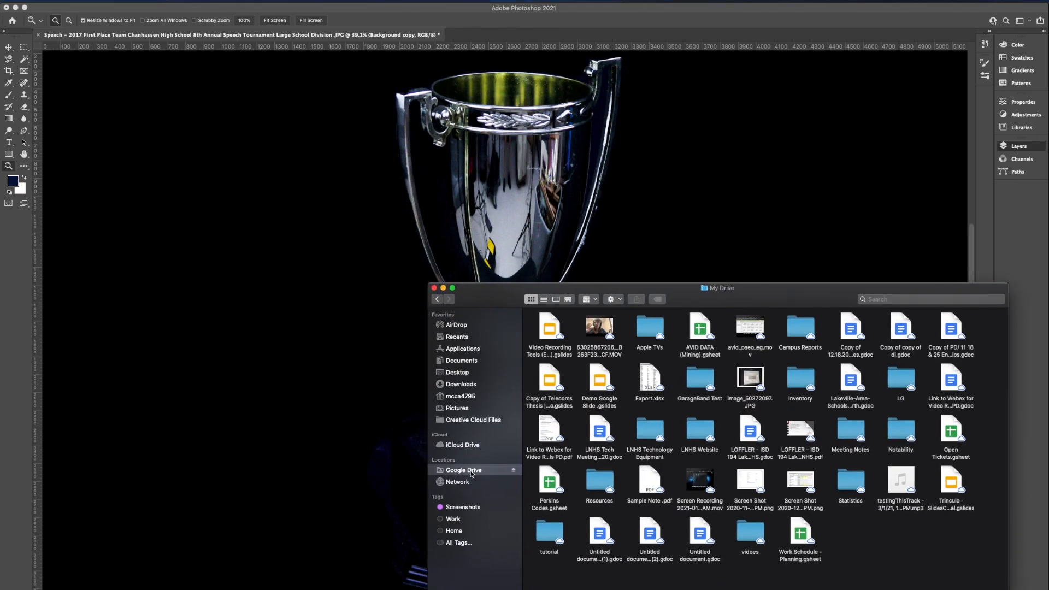
double_click(599, 321)
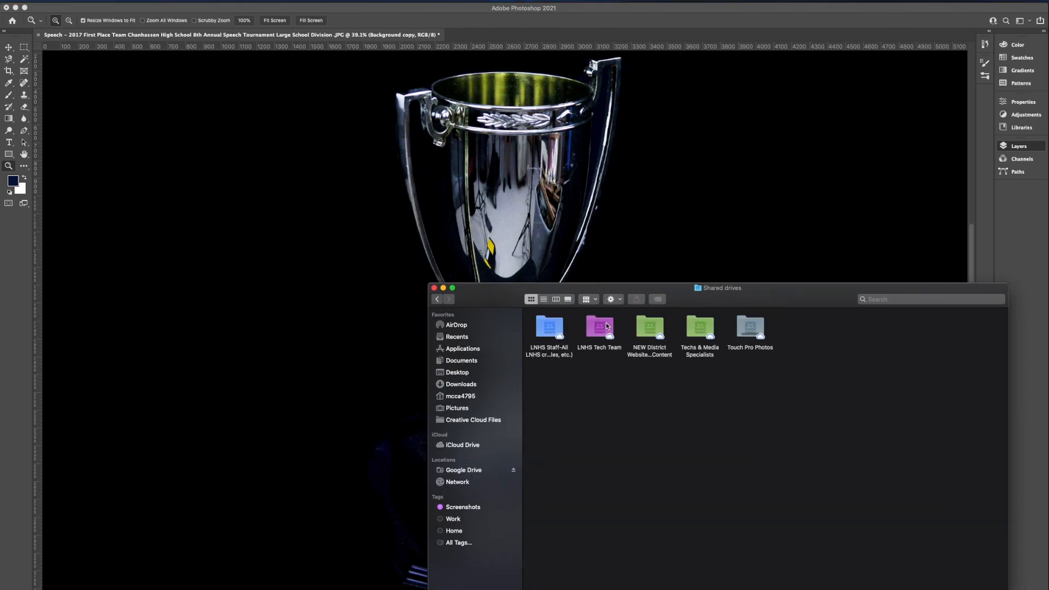
double_click(741, 333)
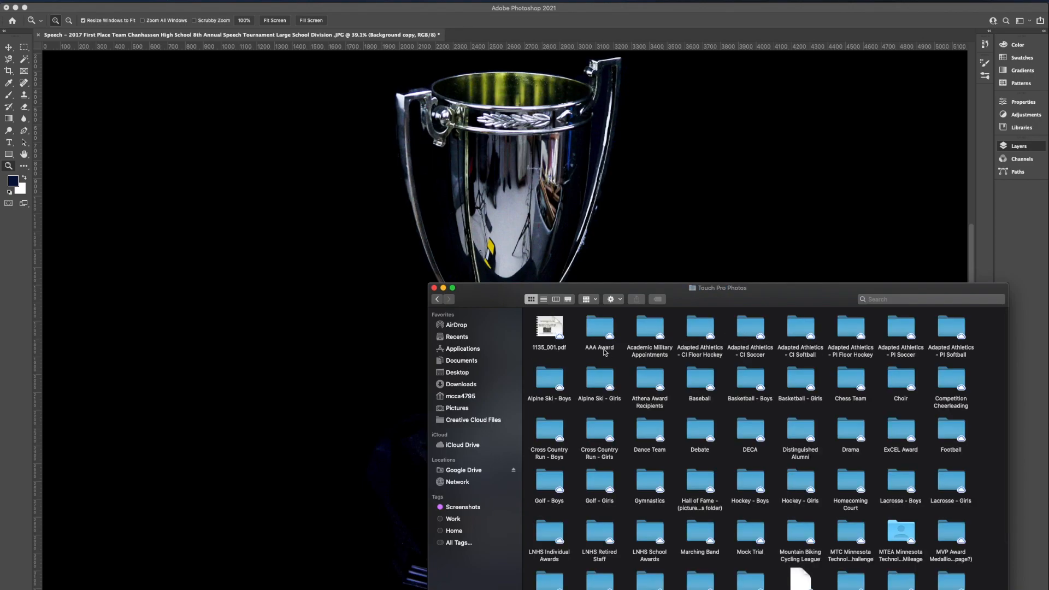
scroll(607, 366, "down", 3)
scroll(611, 371, "down", 1)
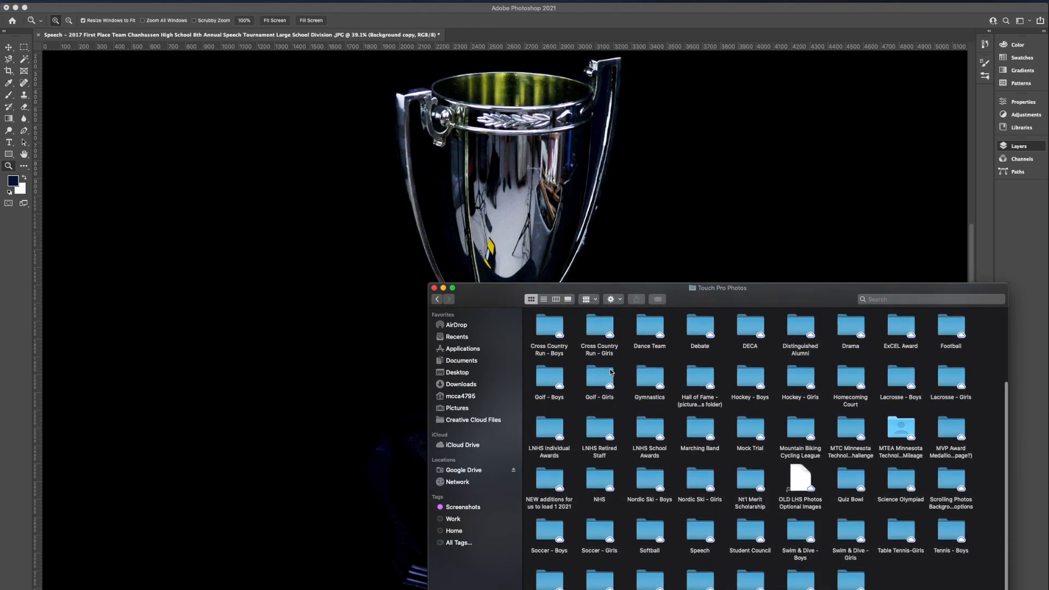
double_click(701, 532)
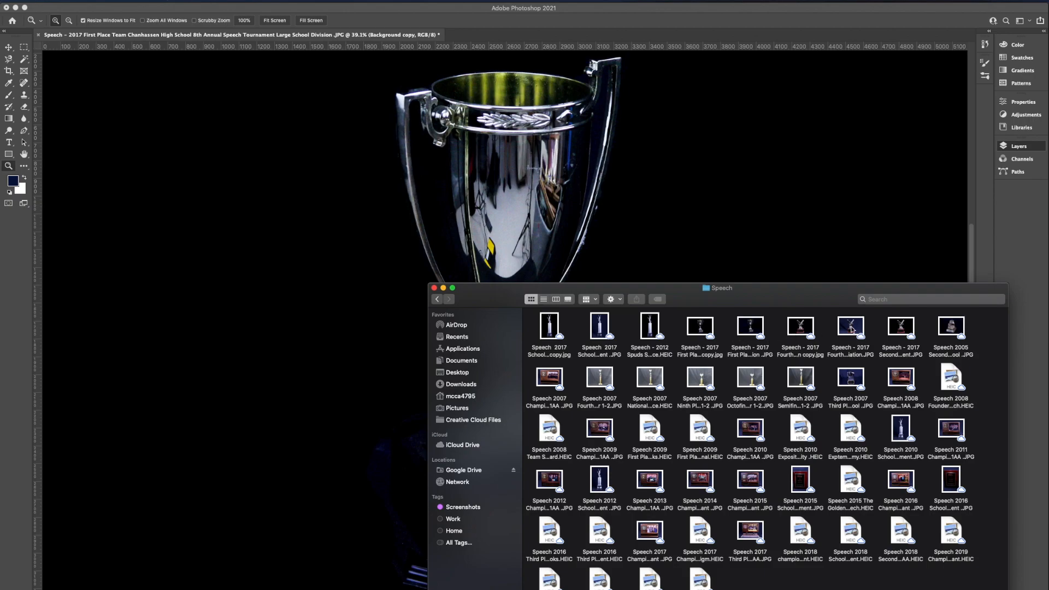
Find the Speech - 2017 First Place trophy files and open the "copy.jpg" version in Preview to check it
left_click_drag(1008, 330, 1048, 330)
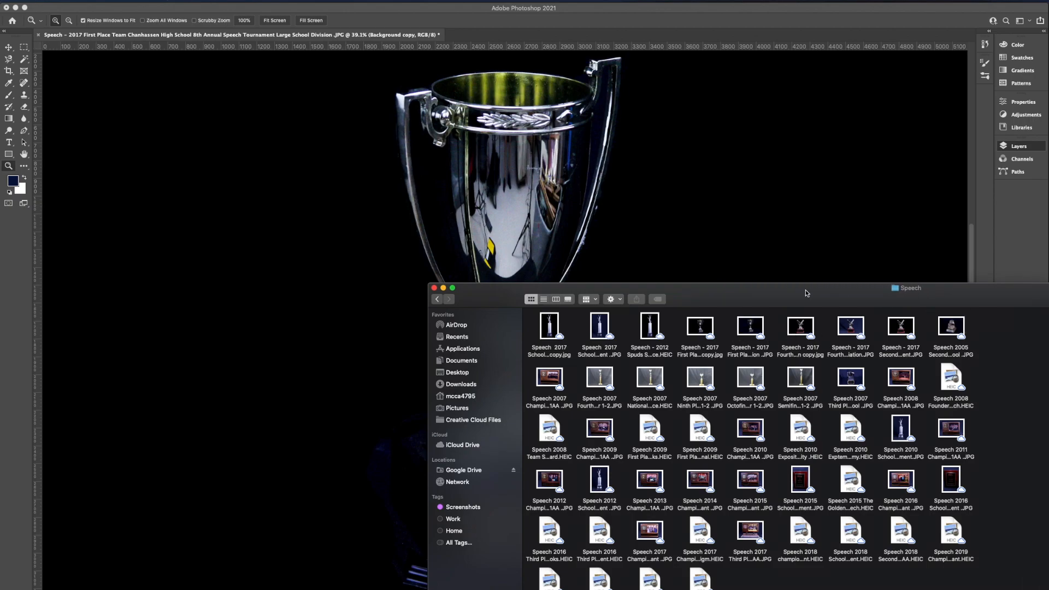
left_click(793, 339)
left_click(752, 331)
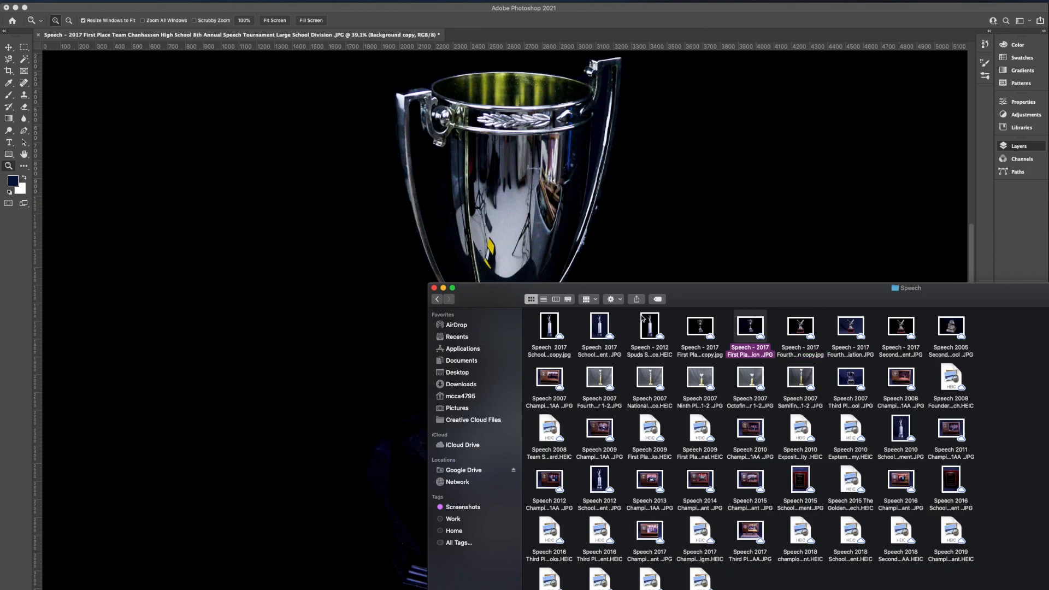
left_click_drag(700, 297, 605, 201)
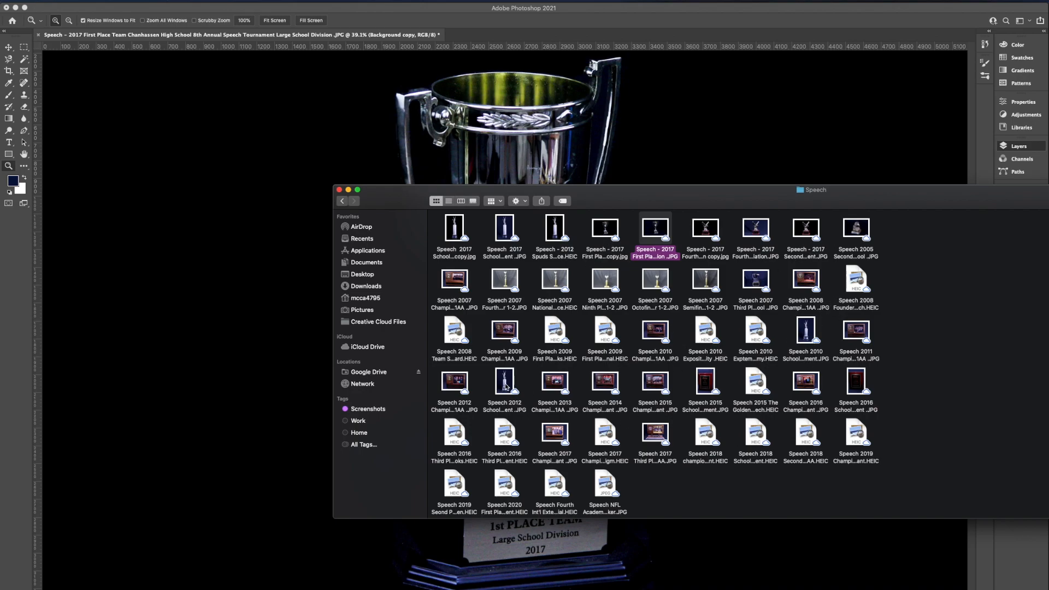
left_click(605, 228)
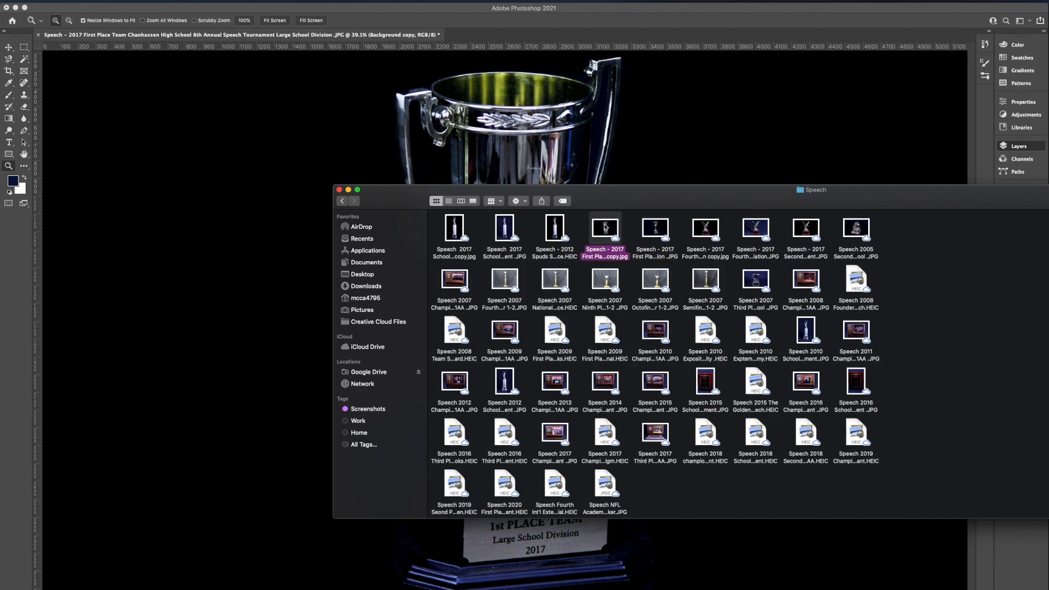
double_click(604, 227)
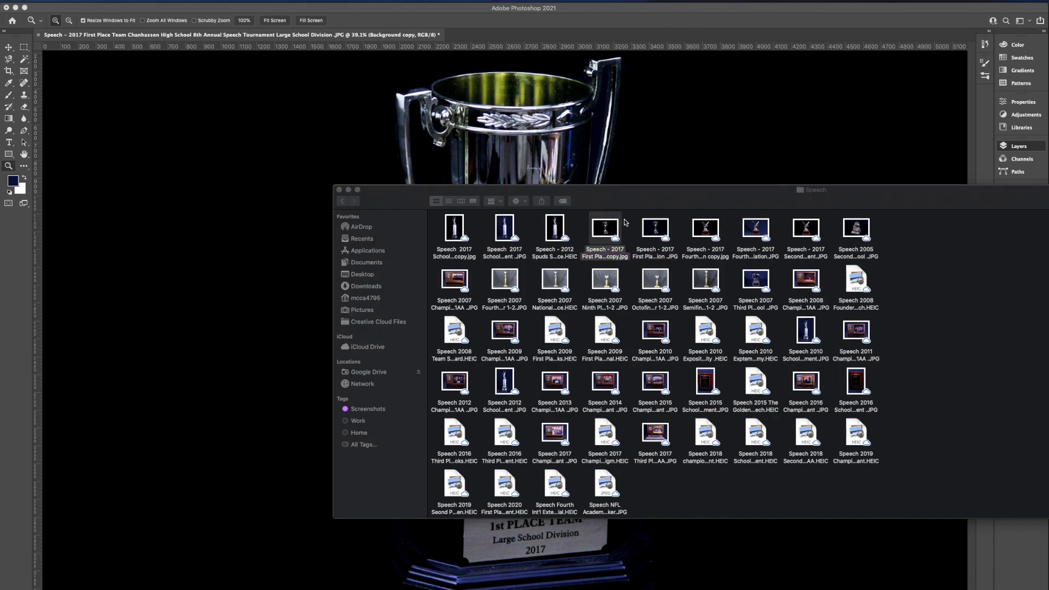
left_click_drag(693, 236, 583, 109)
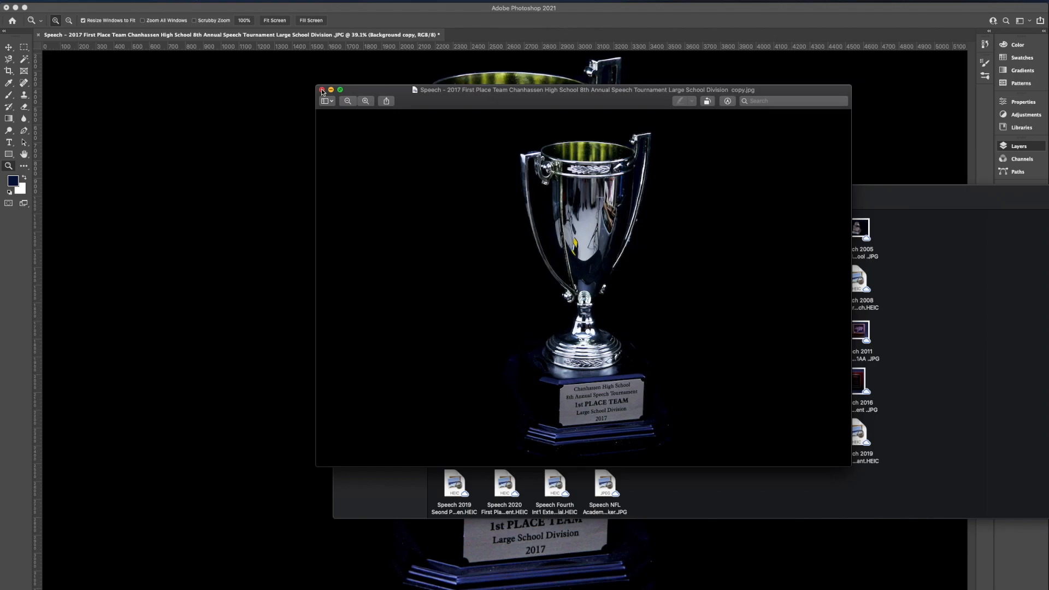
Quit Preview and close the trophy document in Photoshop without saving its changes
left_click(32, 0)
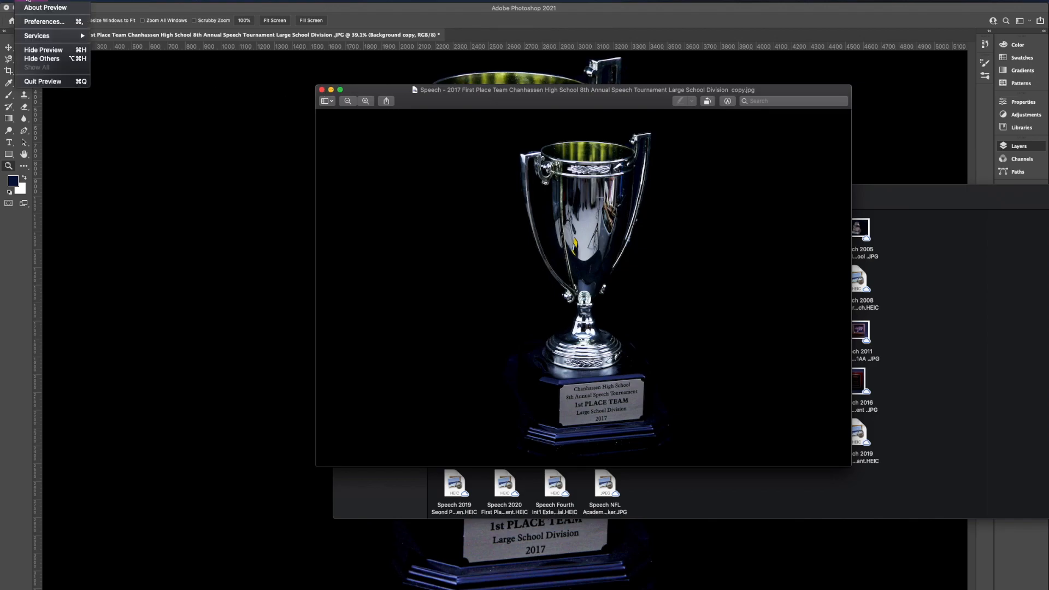
left_click(48, 81)
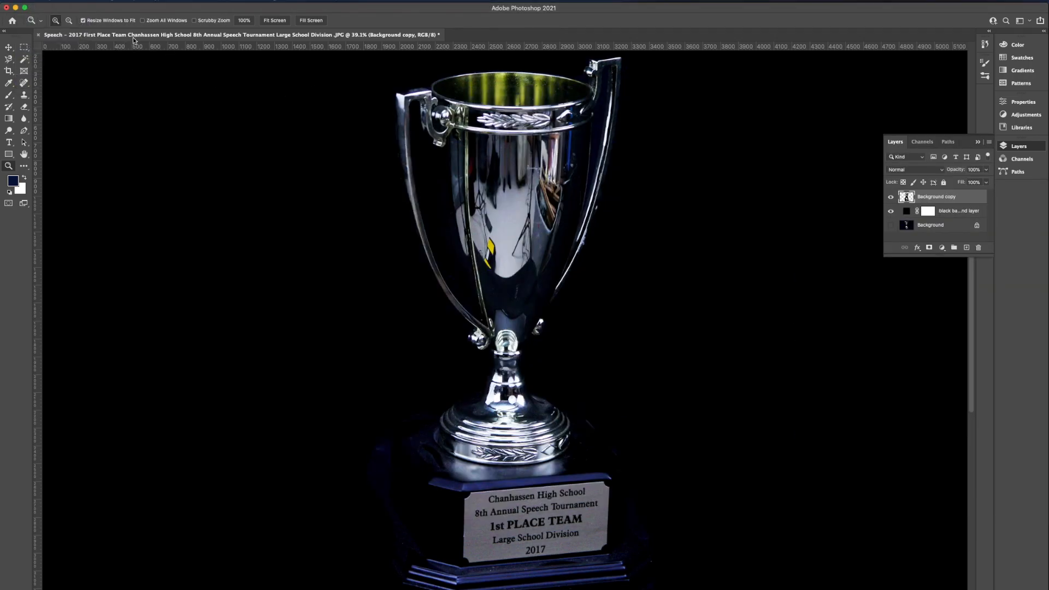
left_click(39, 35)
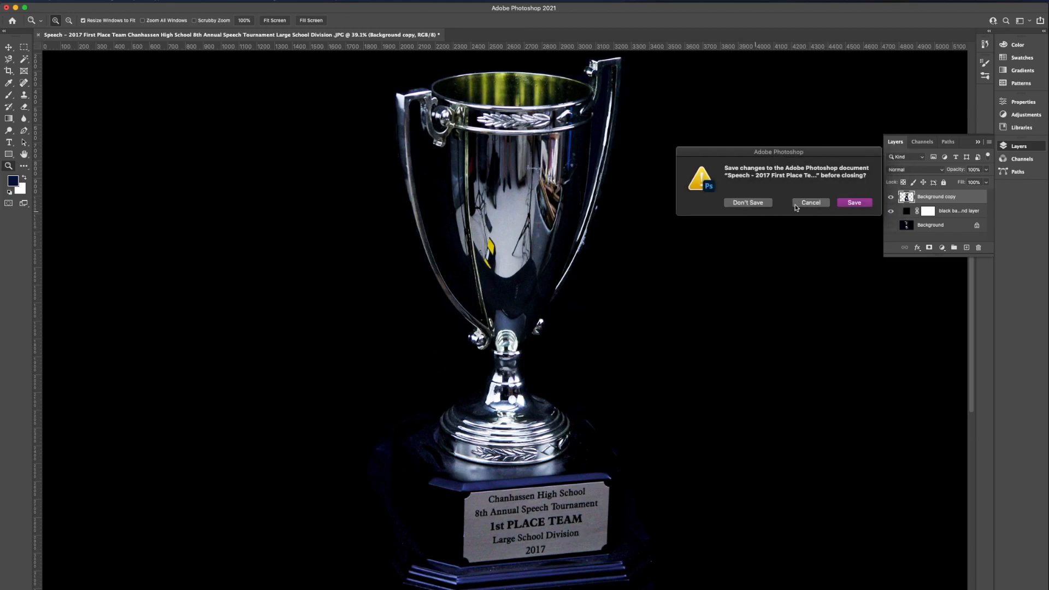
left_click(751, 206)
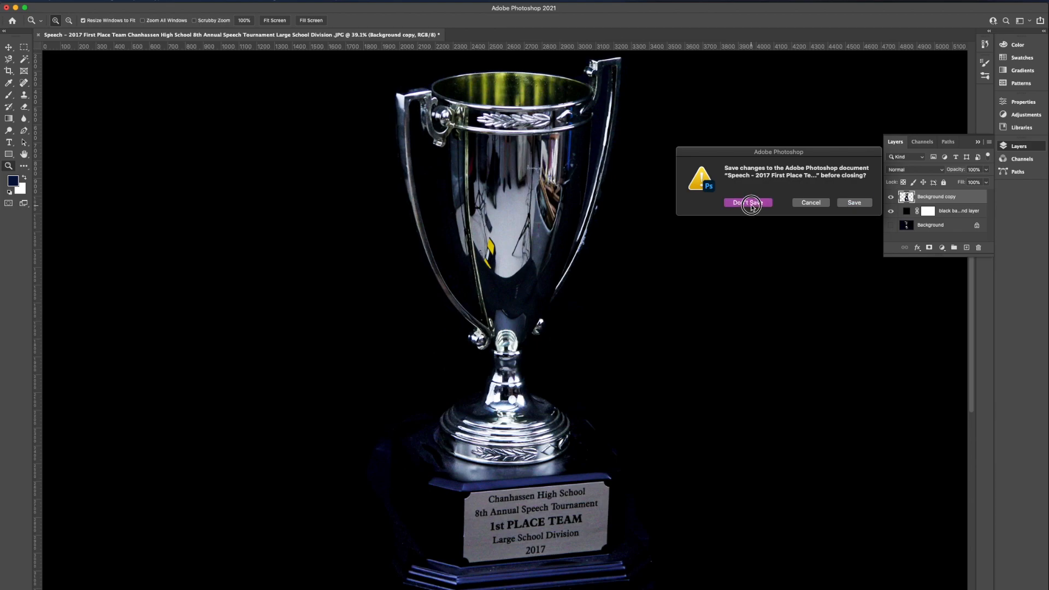